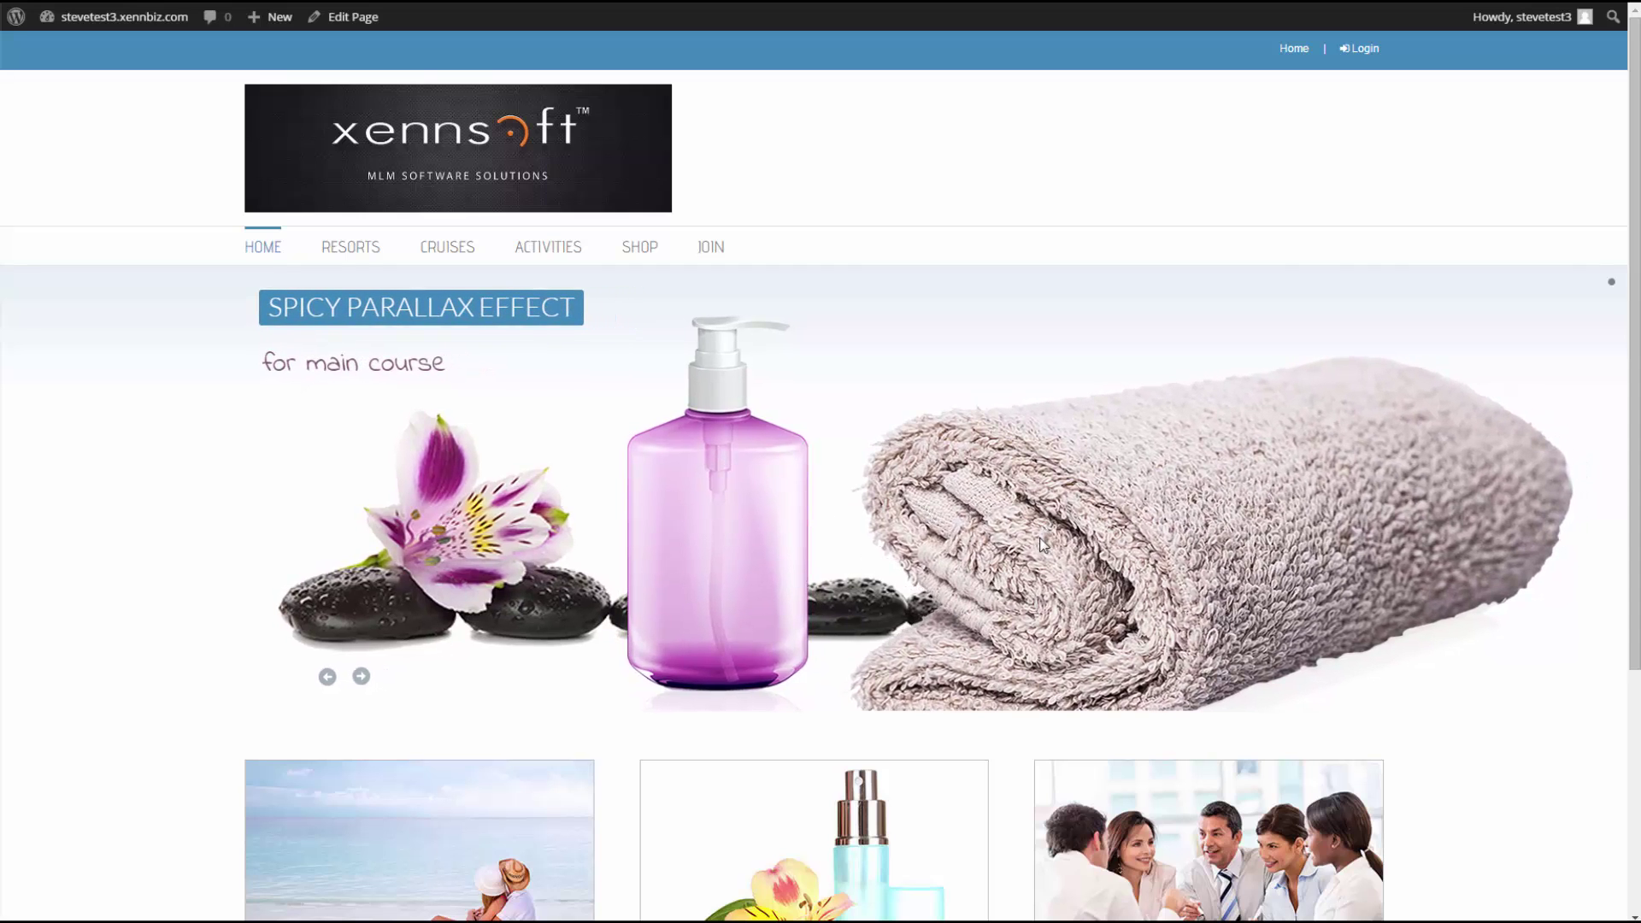
# Step: Open the LayerSlider "Full width demo slider" with ID 1 for editing from the site's admin area and switch to Slide #2
pyautogui.moveTo(102, 32)
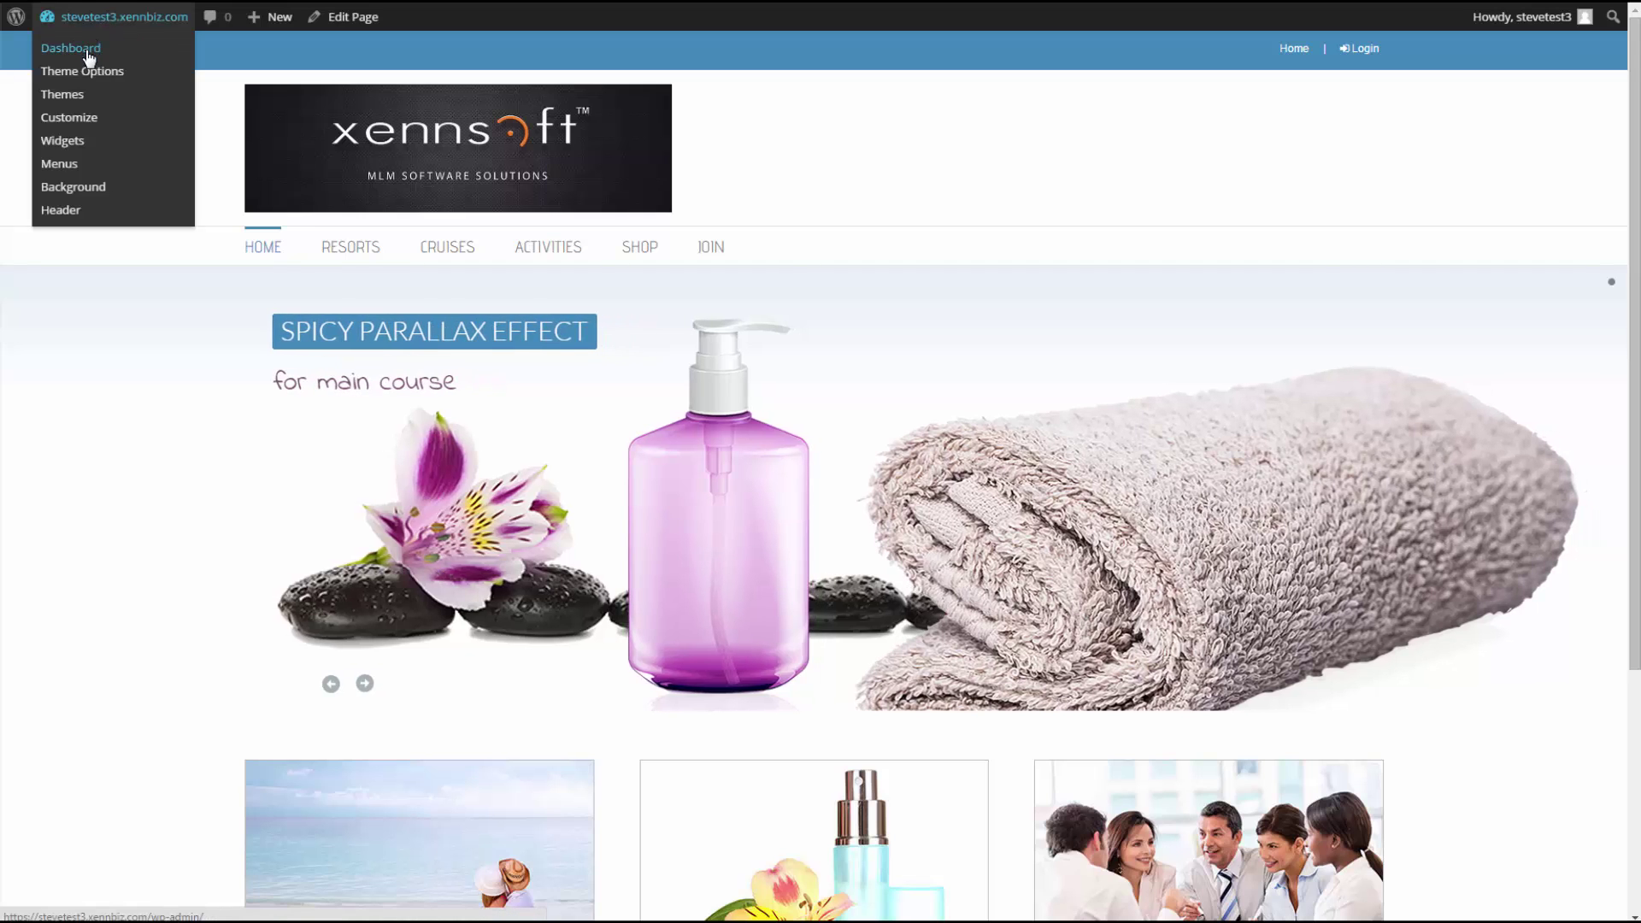
pyautogui.click(86, 51)
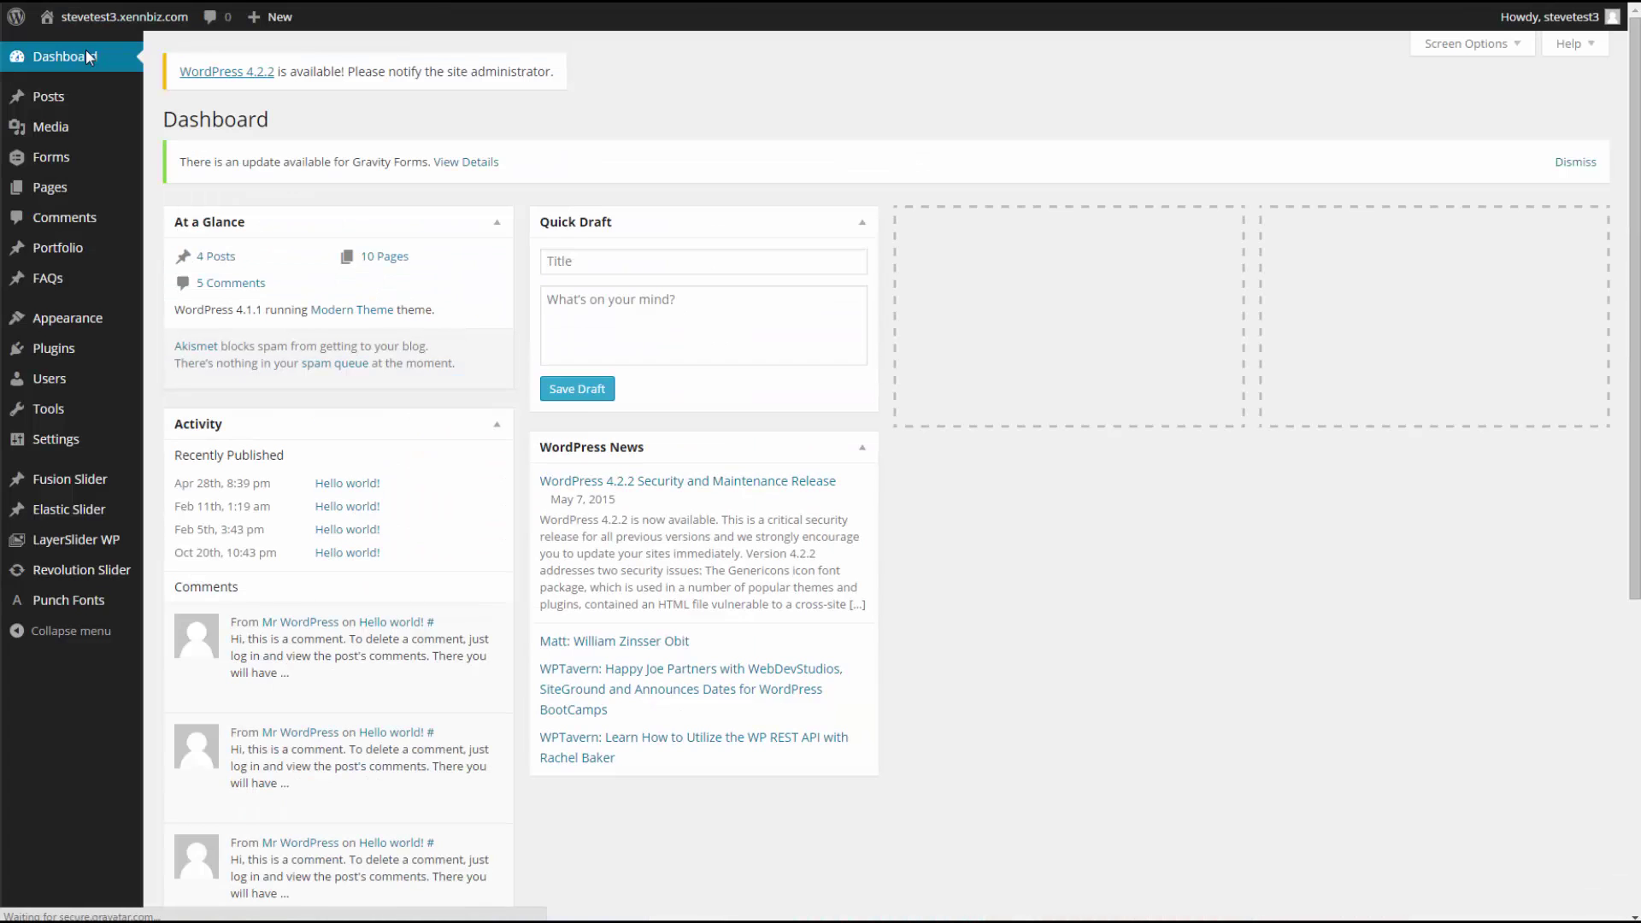
pyautogui.moveTo(75, 549)
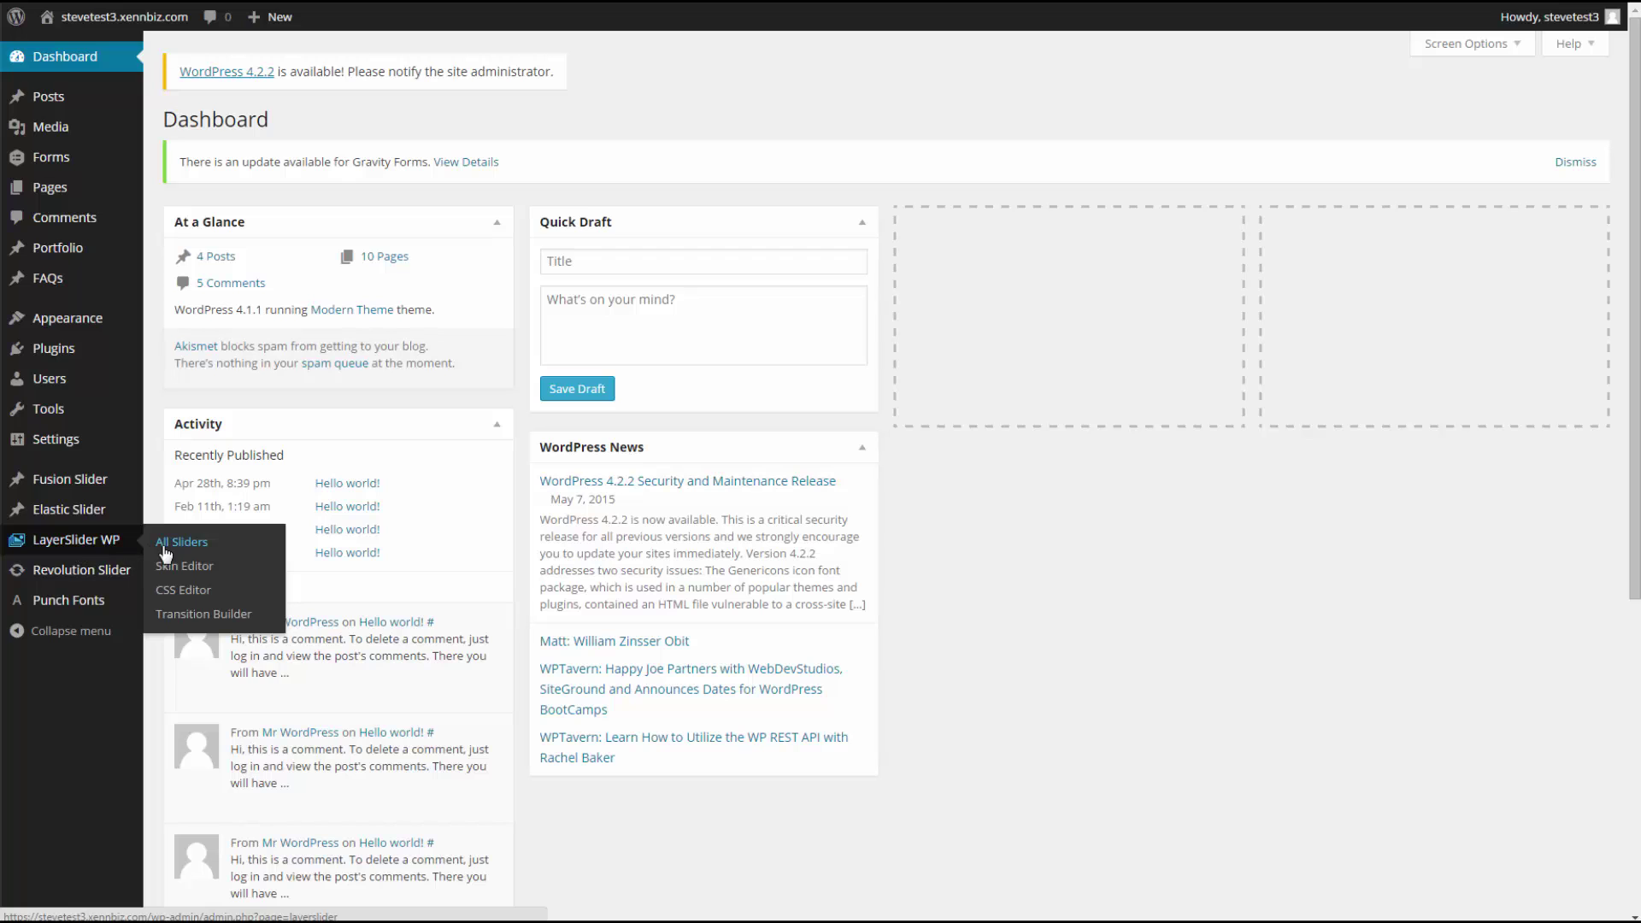
pyautogui.click(191, 552)
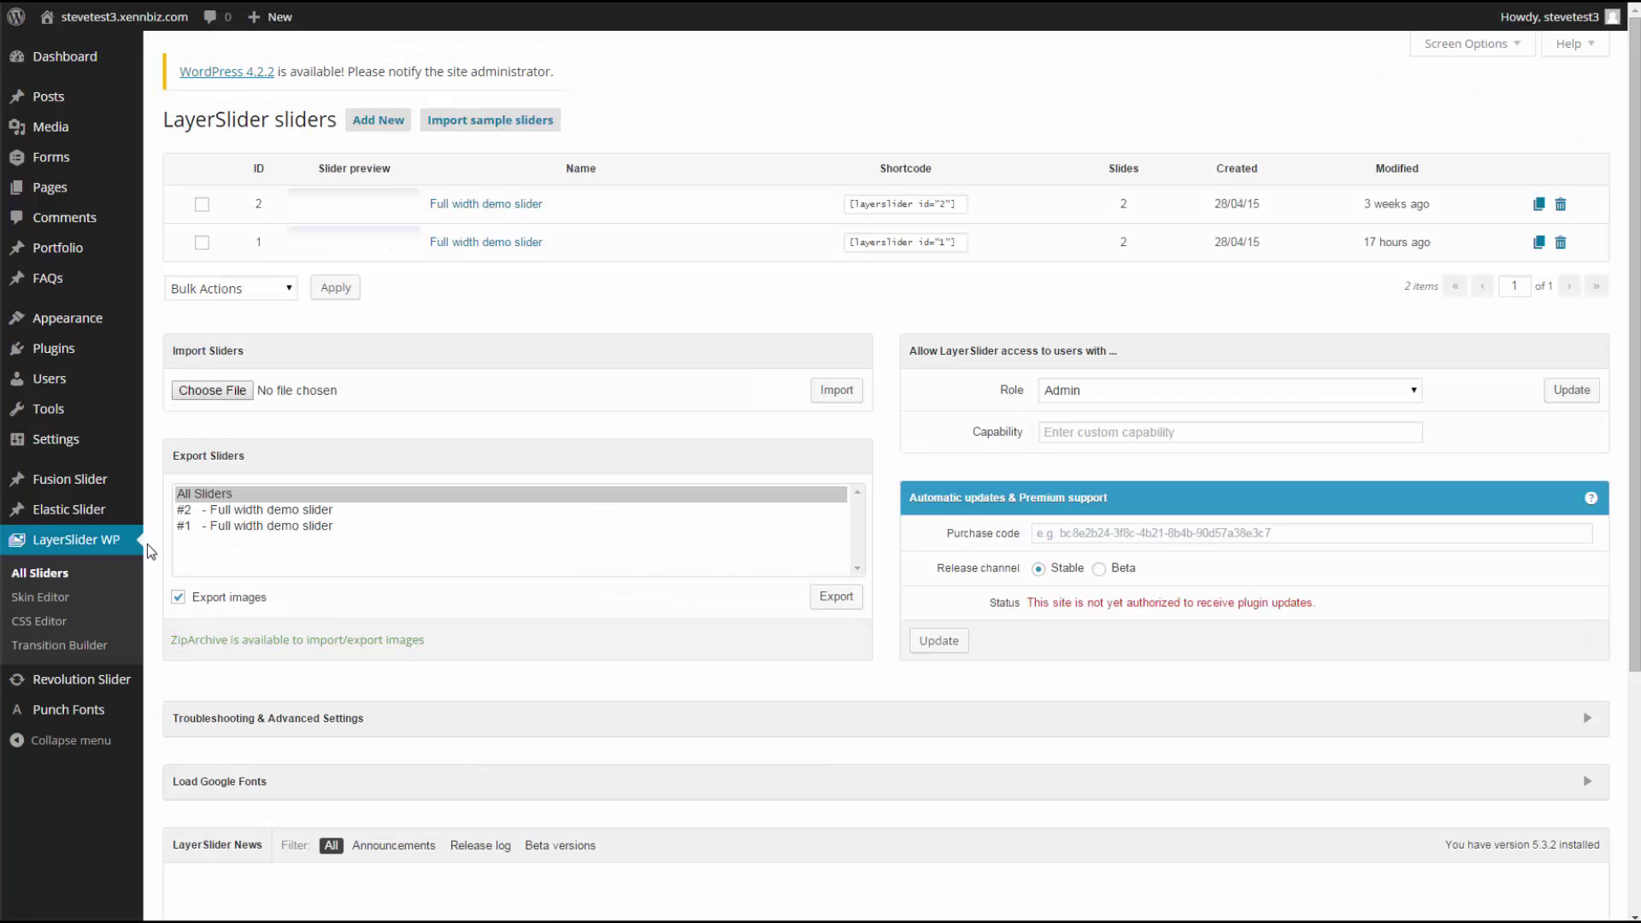
pyautogui.click(477, 245)
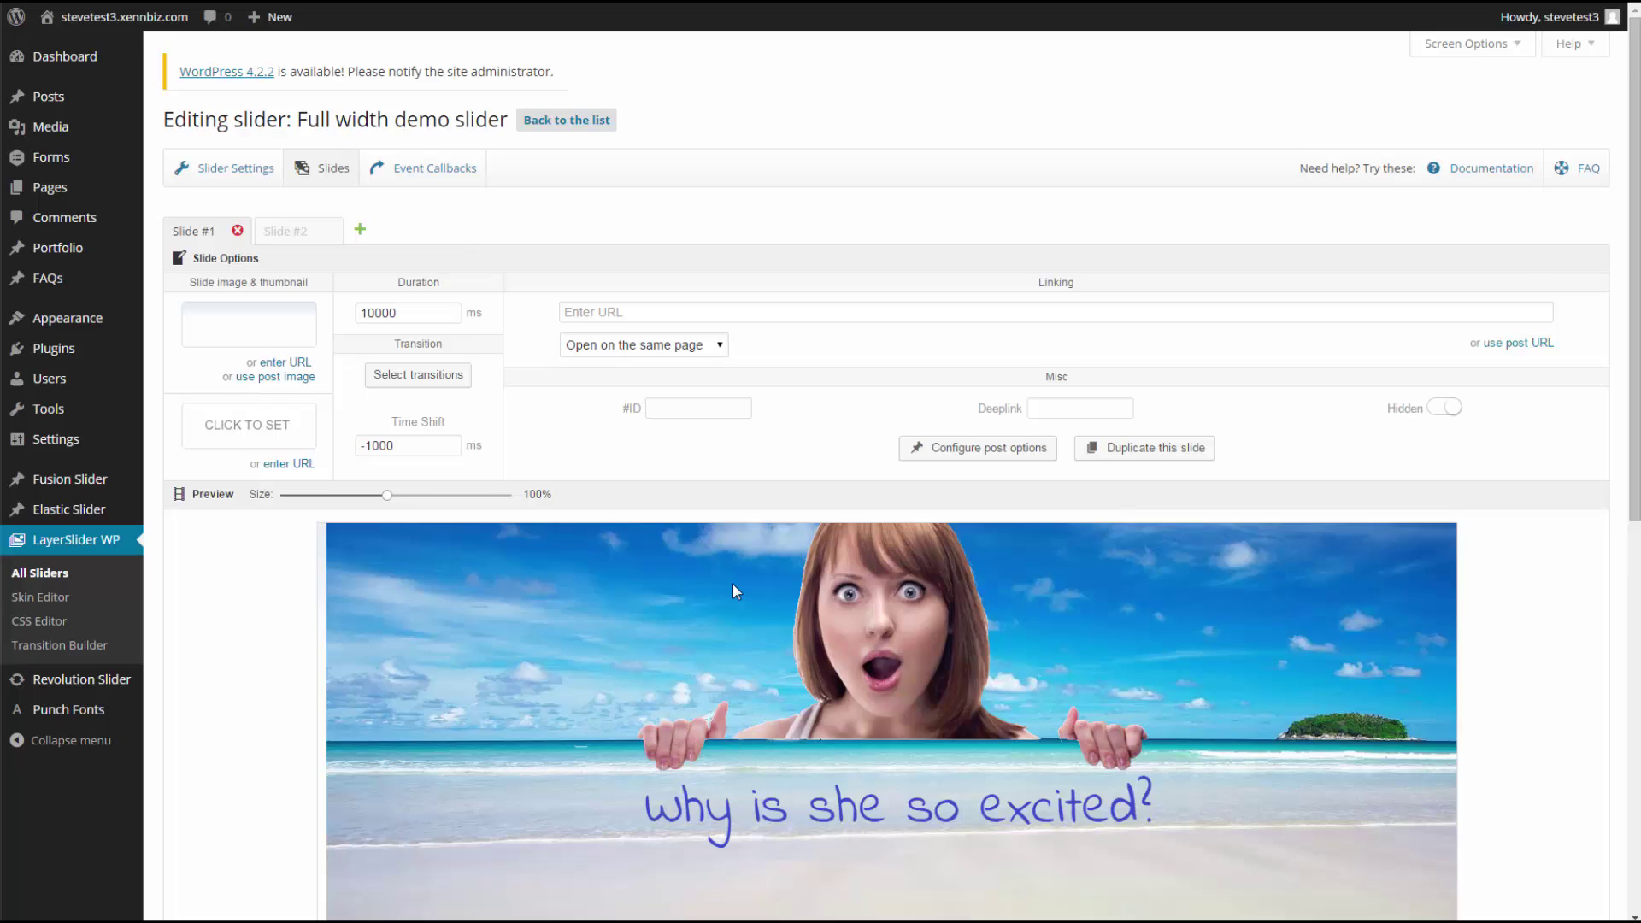
pyautogui.scroll(-1, 731, 584)
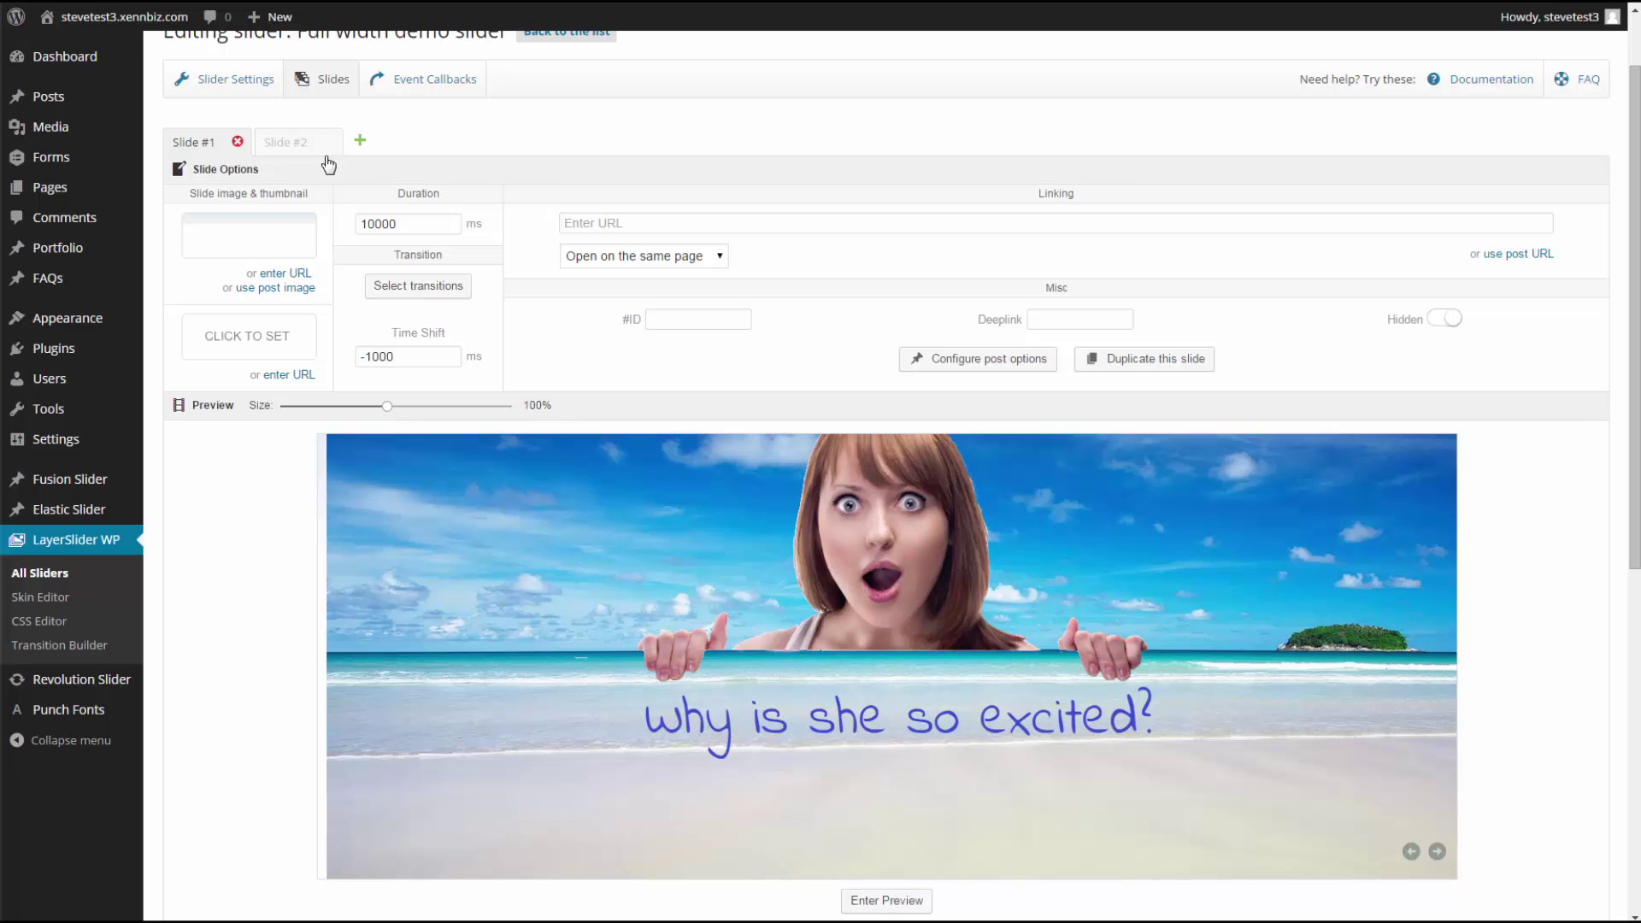
pyautogui.click(288, 145)
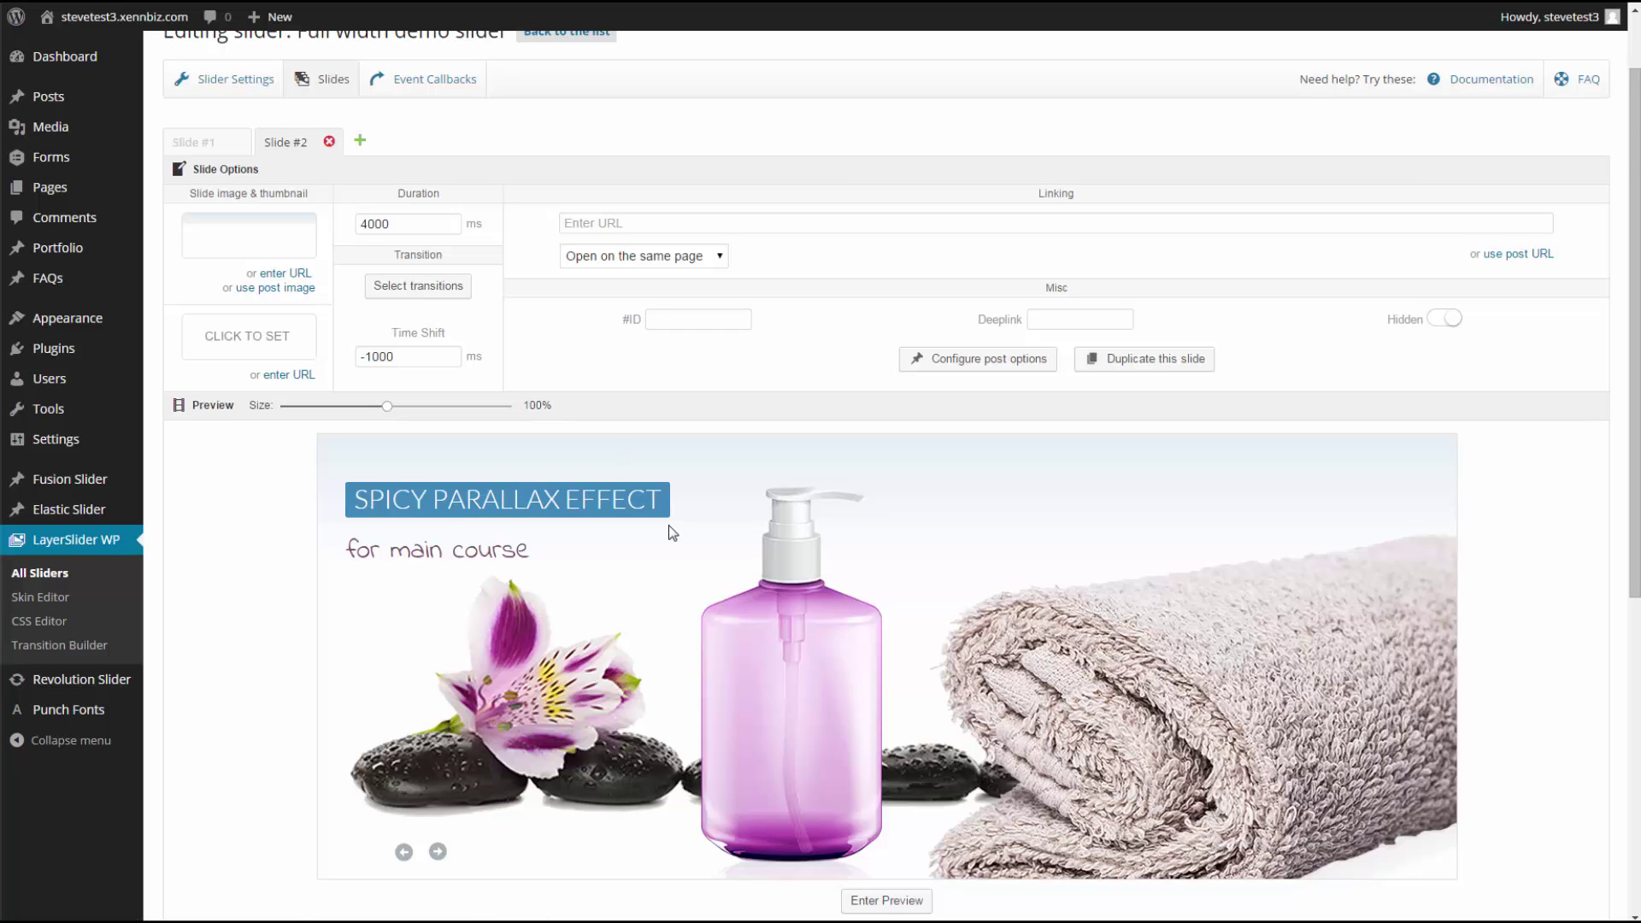
# Step: Replace the image of the "Flower and Rocks" layer with pool.jpg from the media library
pyautogui.scroll(-3, 670, 527)
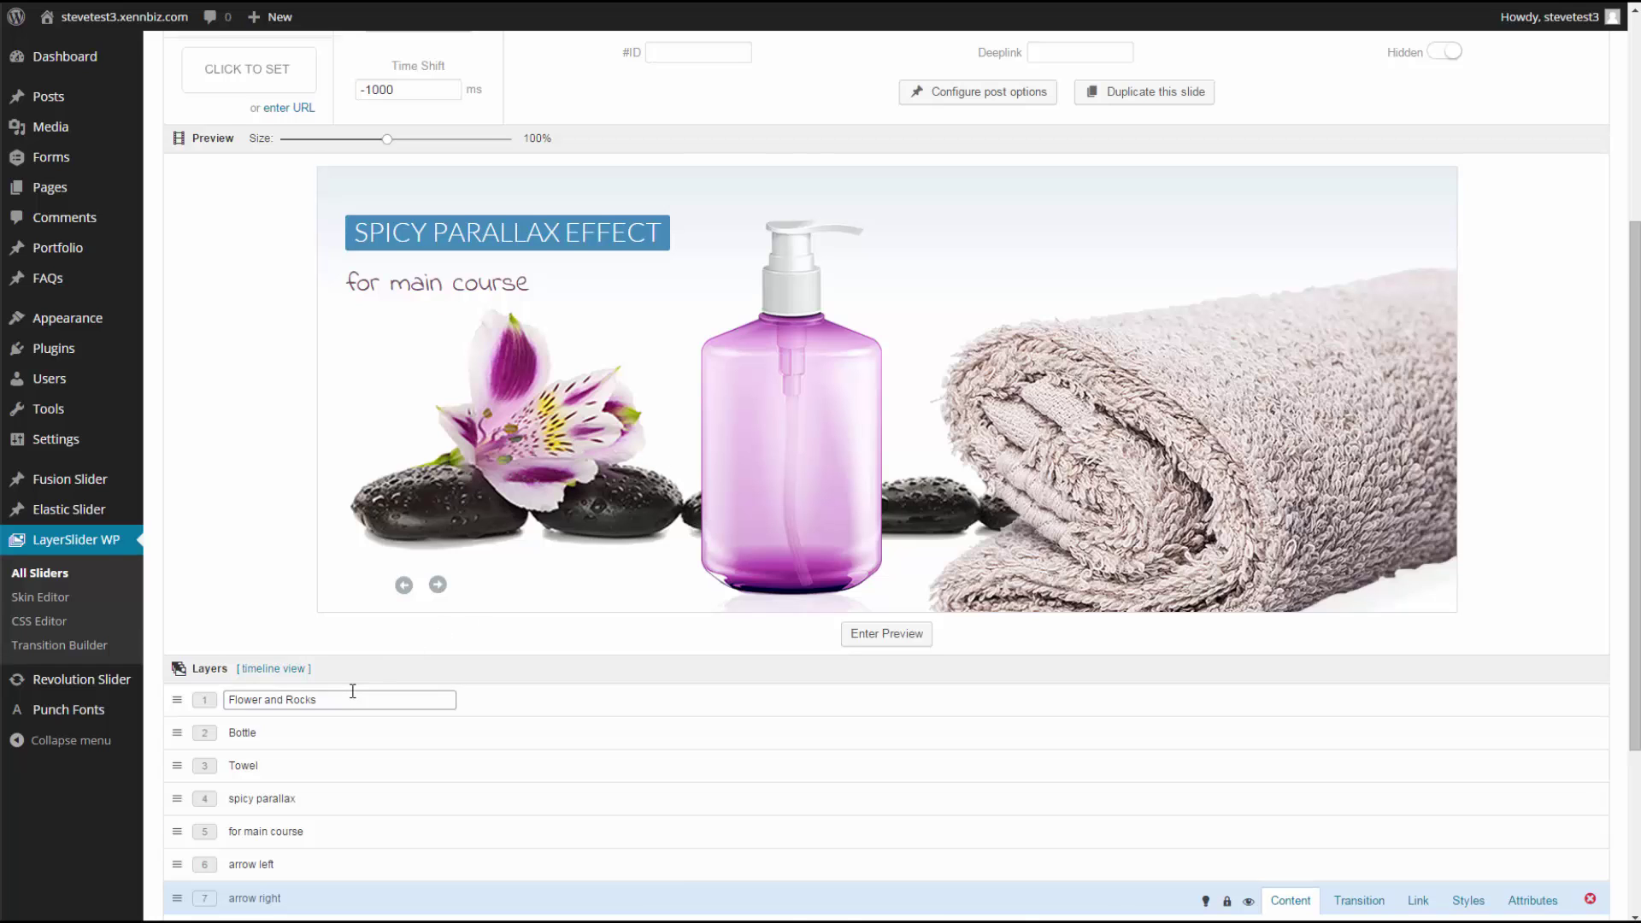
pyautogui.scroll(-1, 351, 697)
pyautogui.click(342, 613)
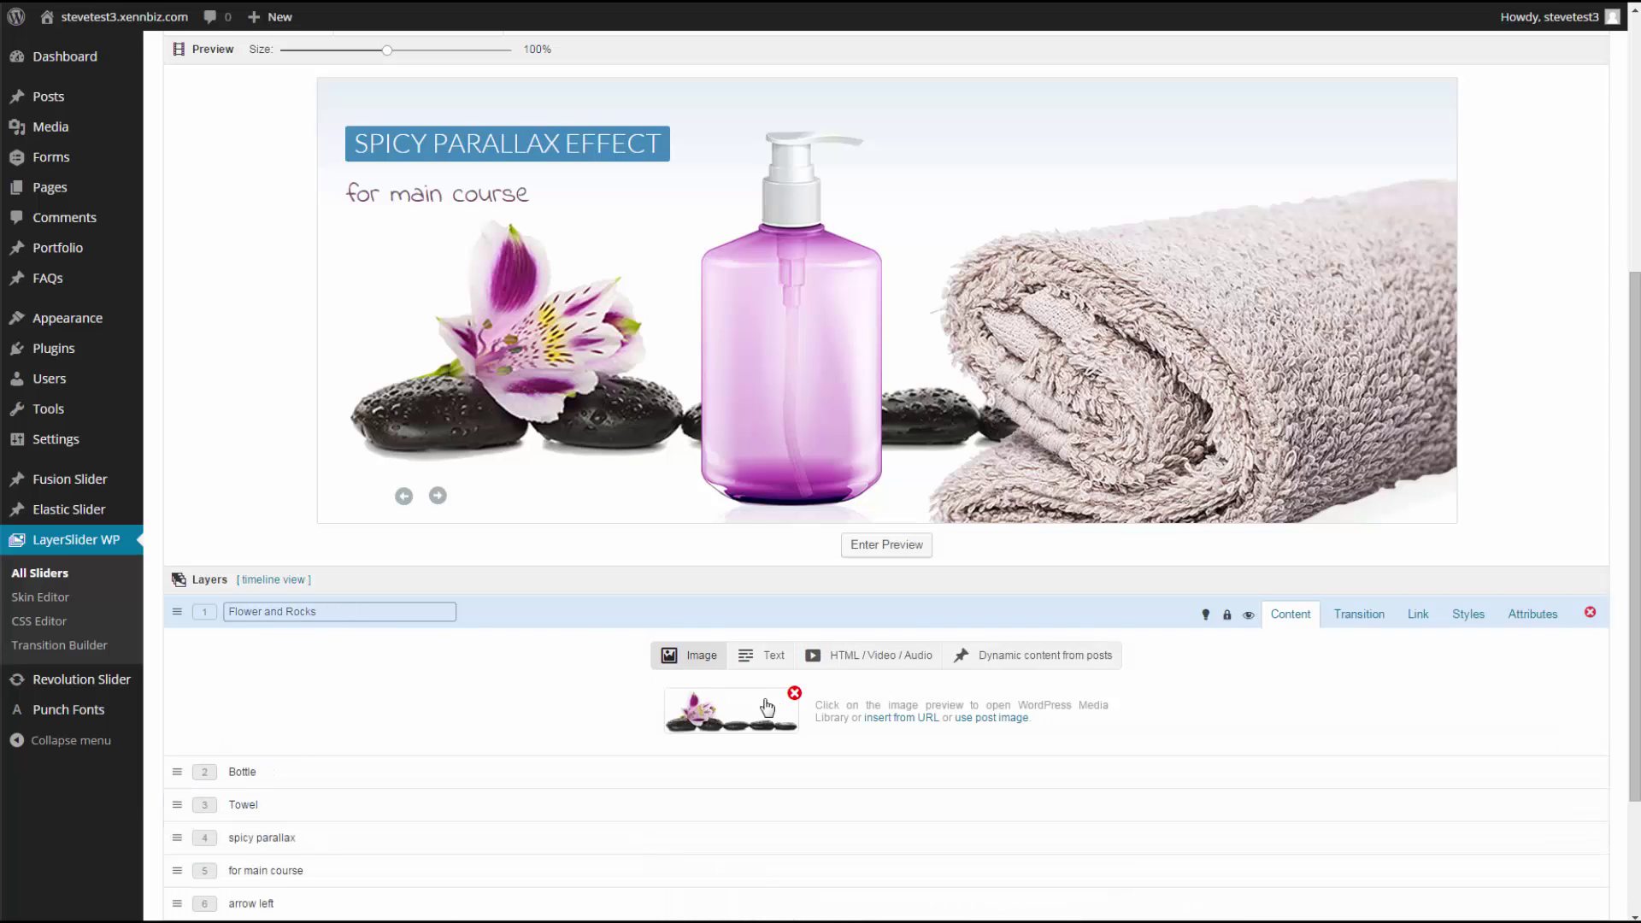
pyautogui.click(726, 710)
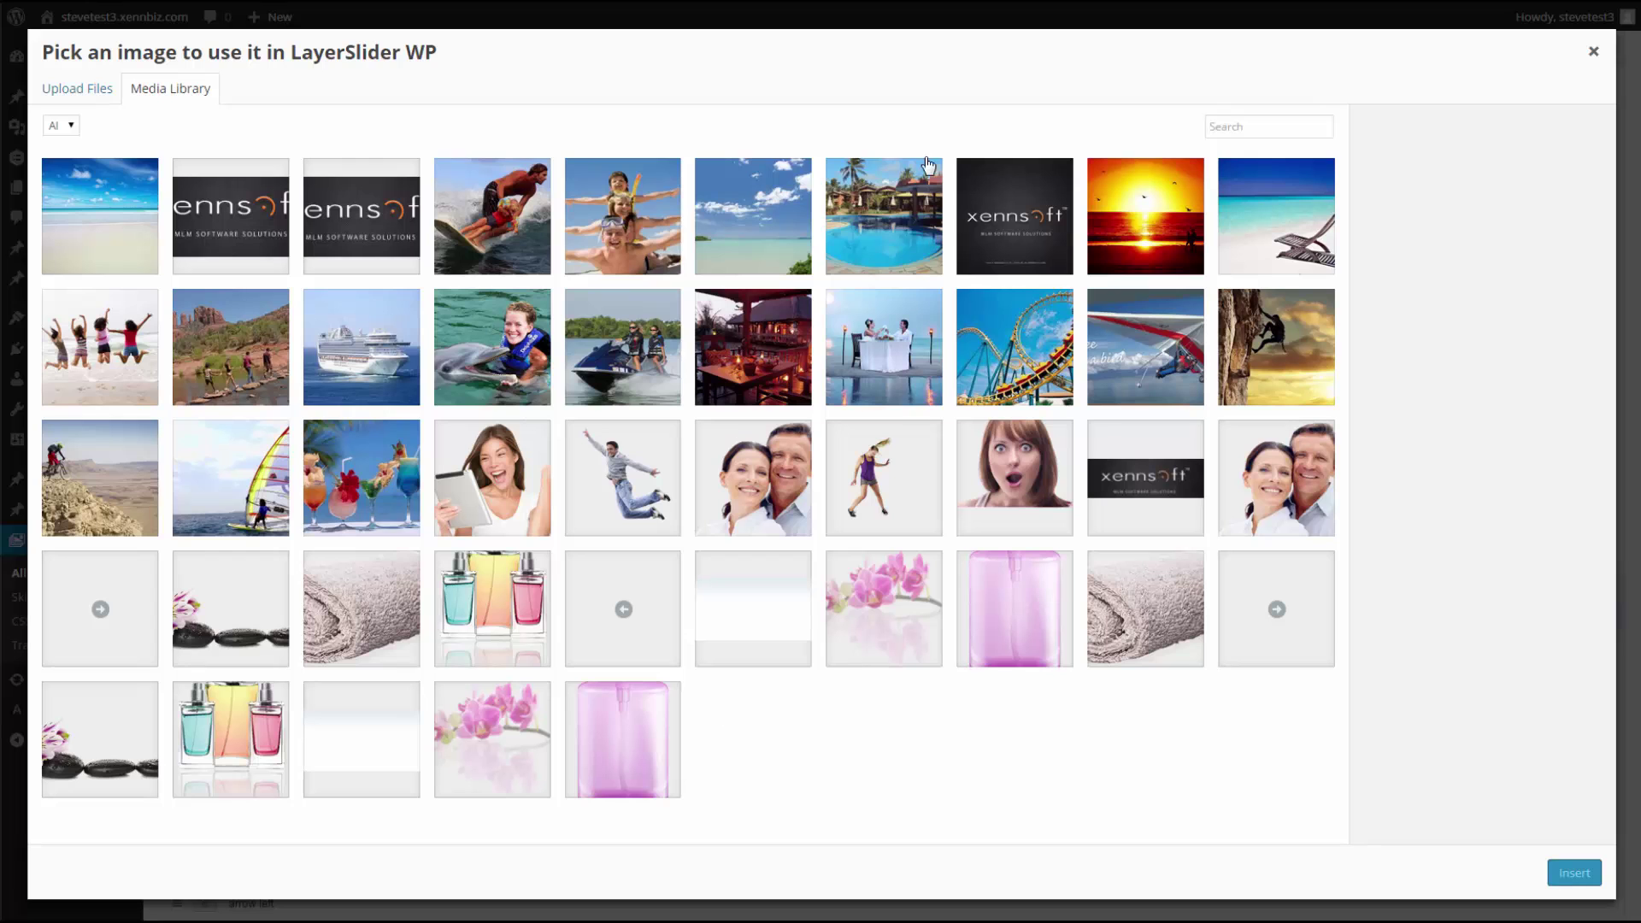
pyautogui.click(910, 239)
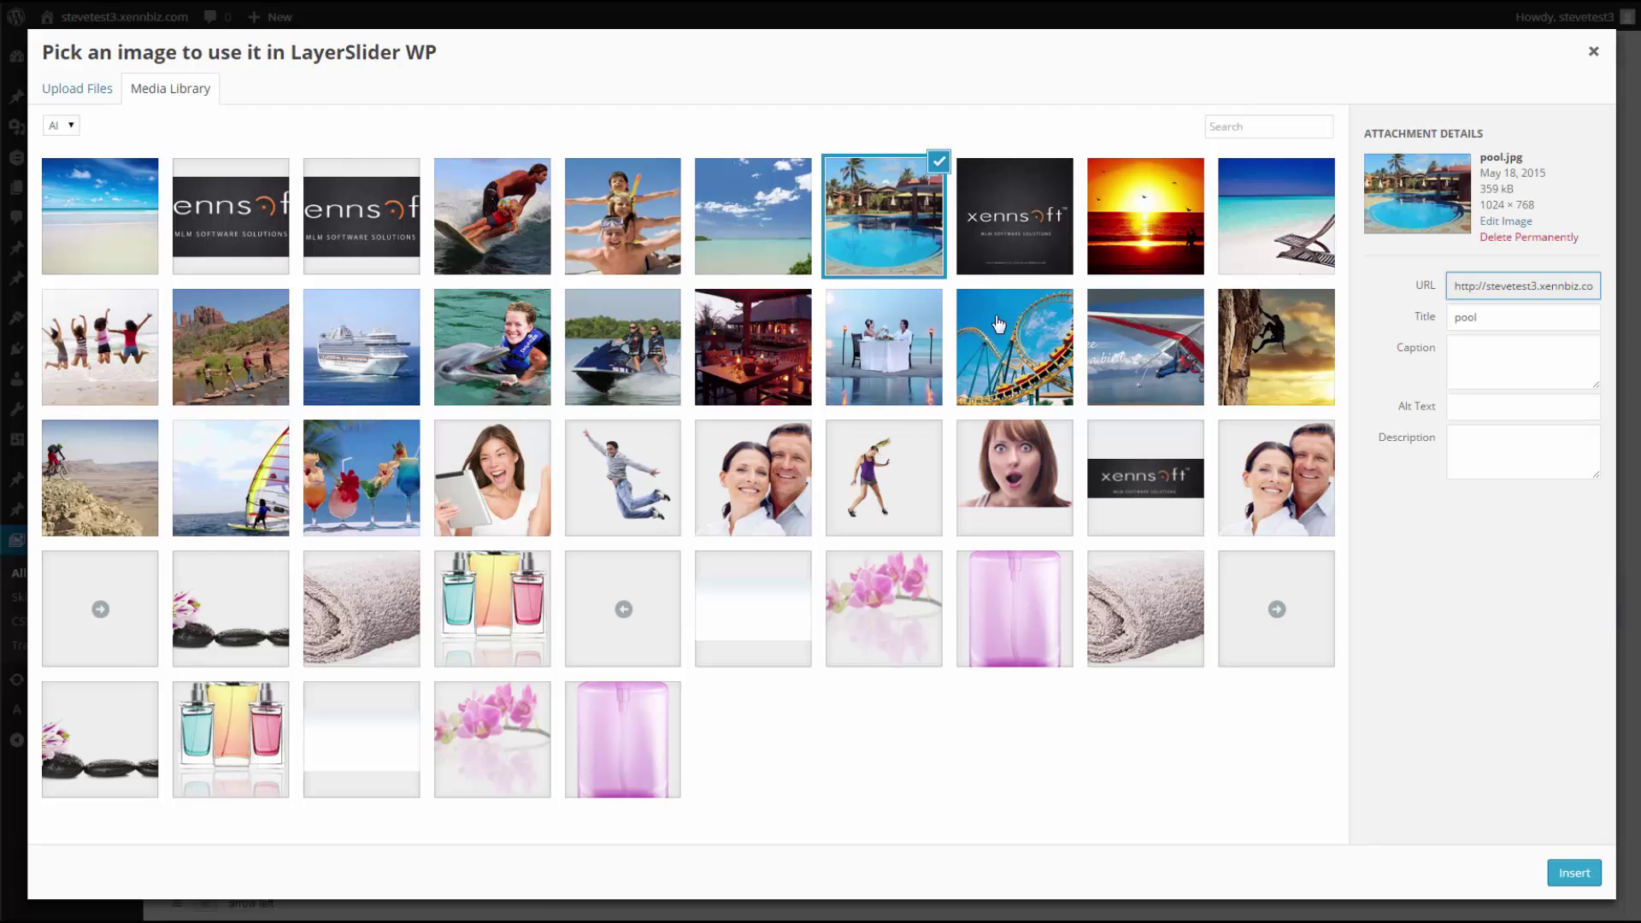
pyautogui.click(1575, 874)
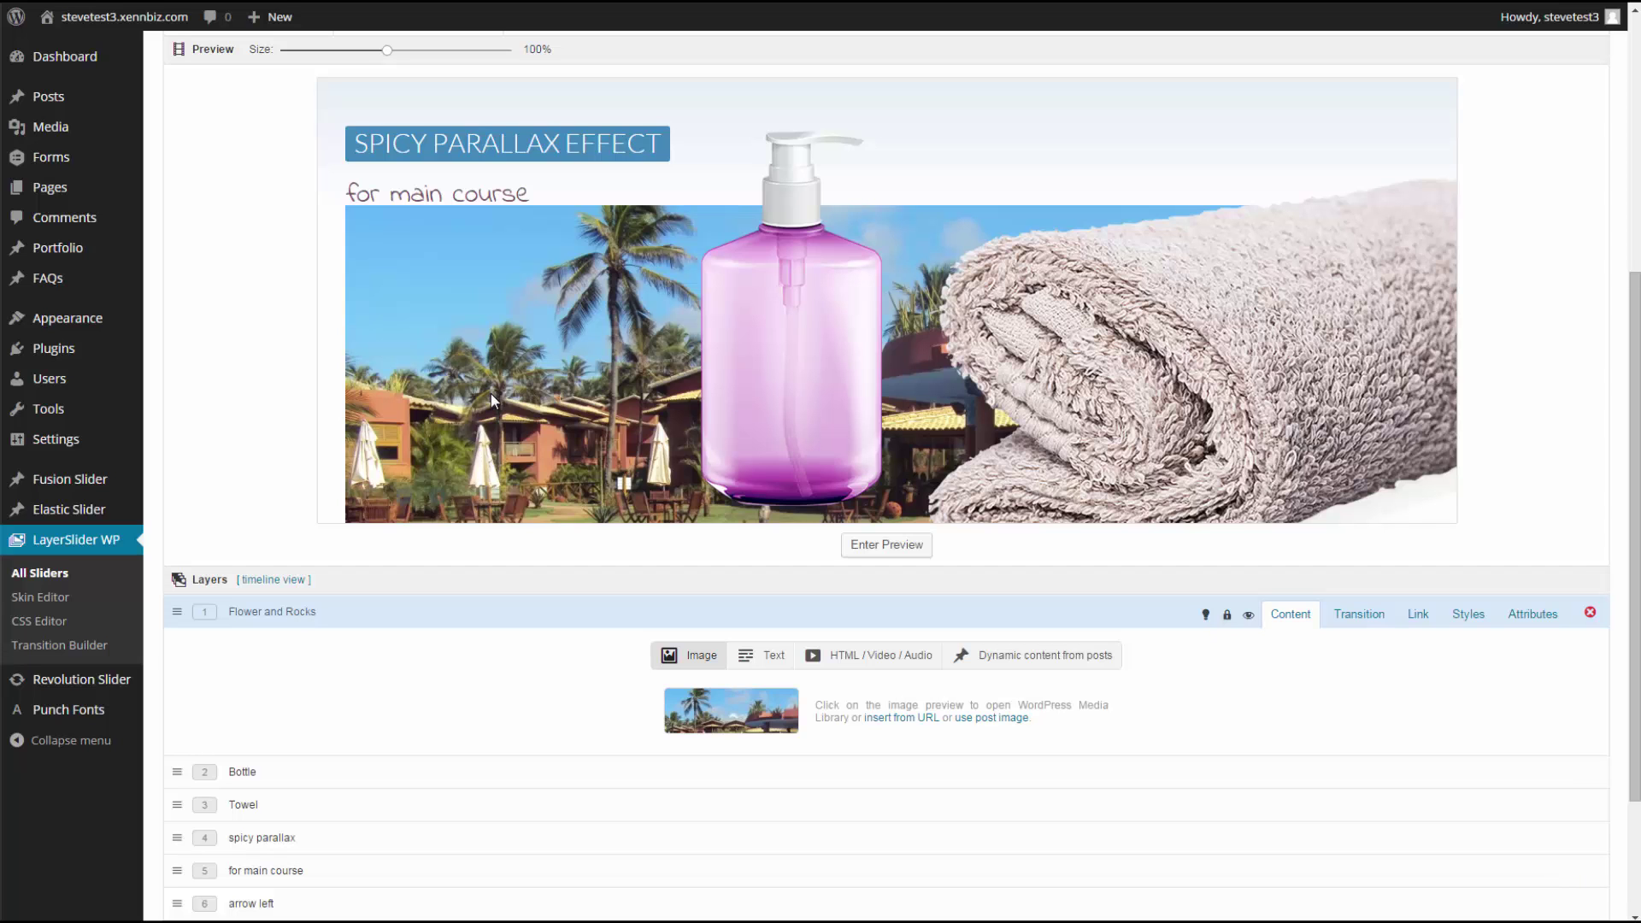
# Step: Move the bottle and towel toward the slide's left side and place the pool image at about top -173px, left 399px
pyautogui.moveTo(490, 393); pyautogui.dragTo(464, 123)
pyautogui.moveTo(757, 306); pyautogui.dragTo(351, 351)
pyautogui.moveTo(1162, 367); pyautogui.dragTo(525, 466)
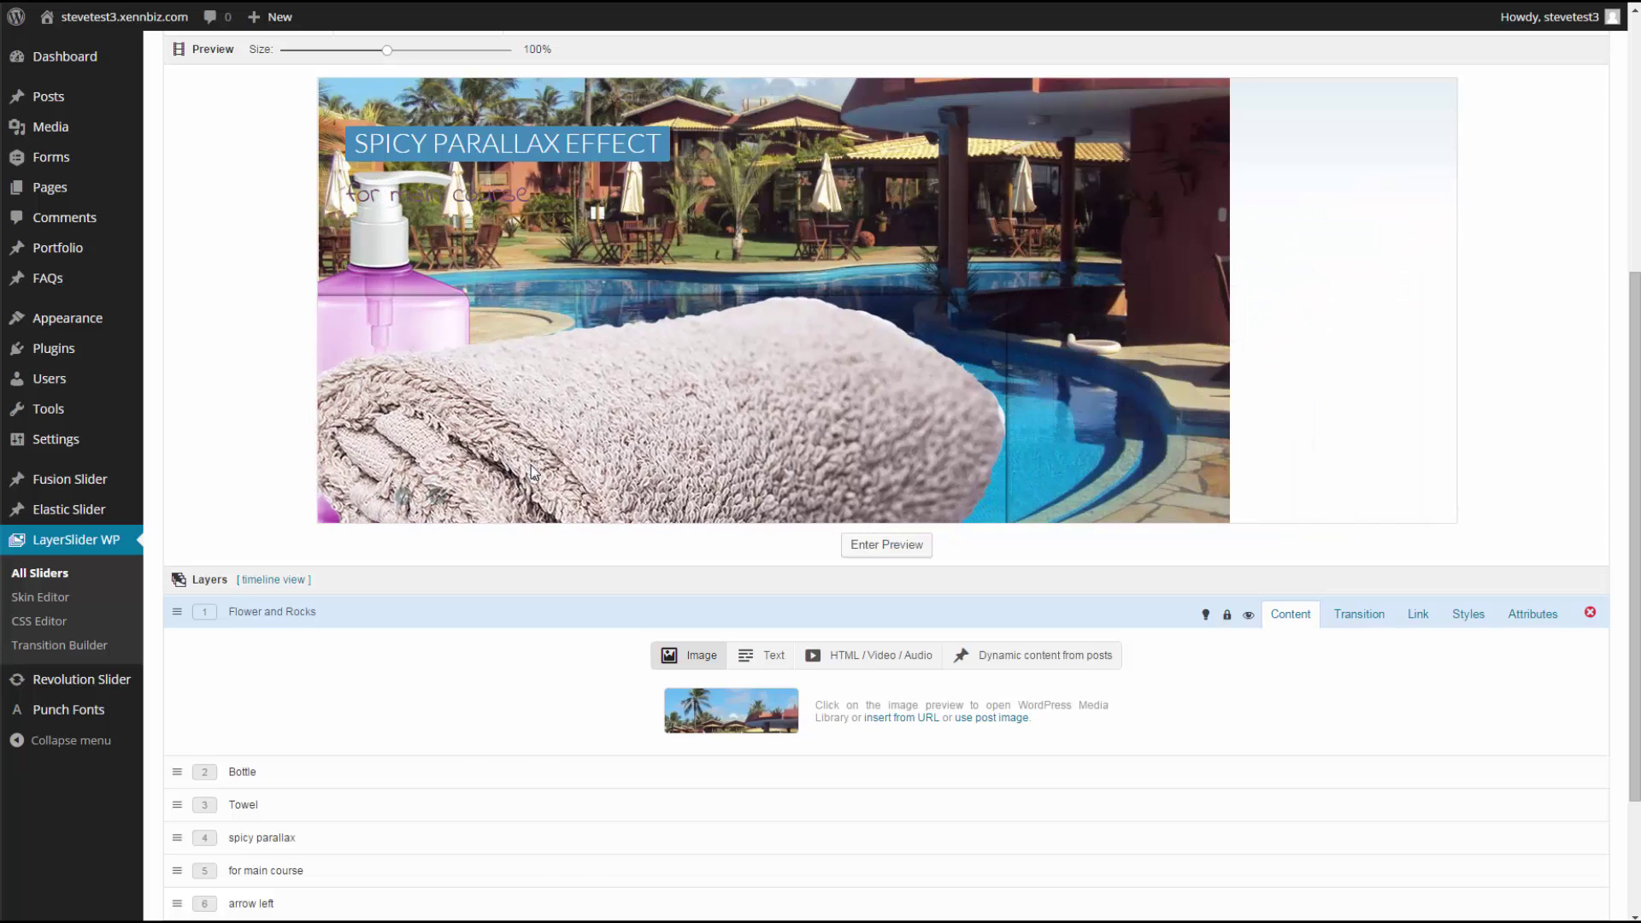
pyautogui.moveTo(537, 174); pyautogui.dragTo(884, 162)
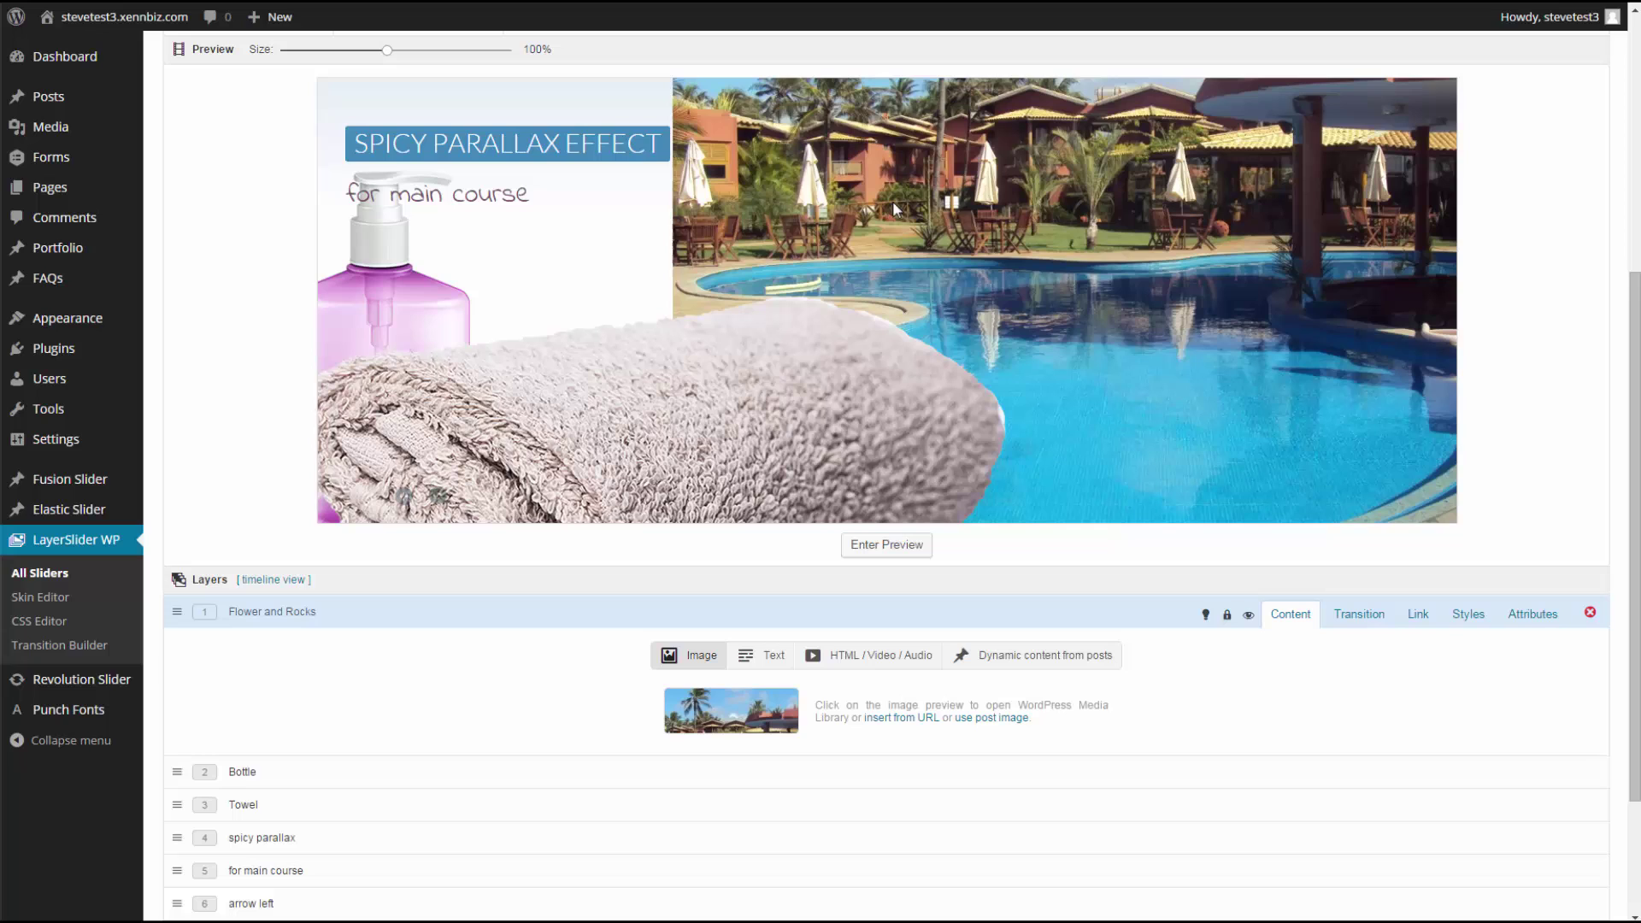
# Step: Set the pool image layer's width to 800 and height to 505, and reposition it at about top -6px, left 481px
pyautogui.click(1470, 619)
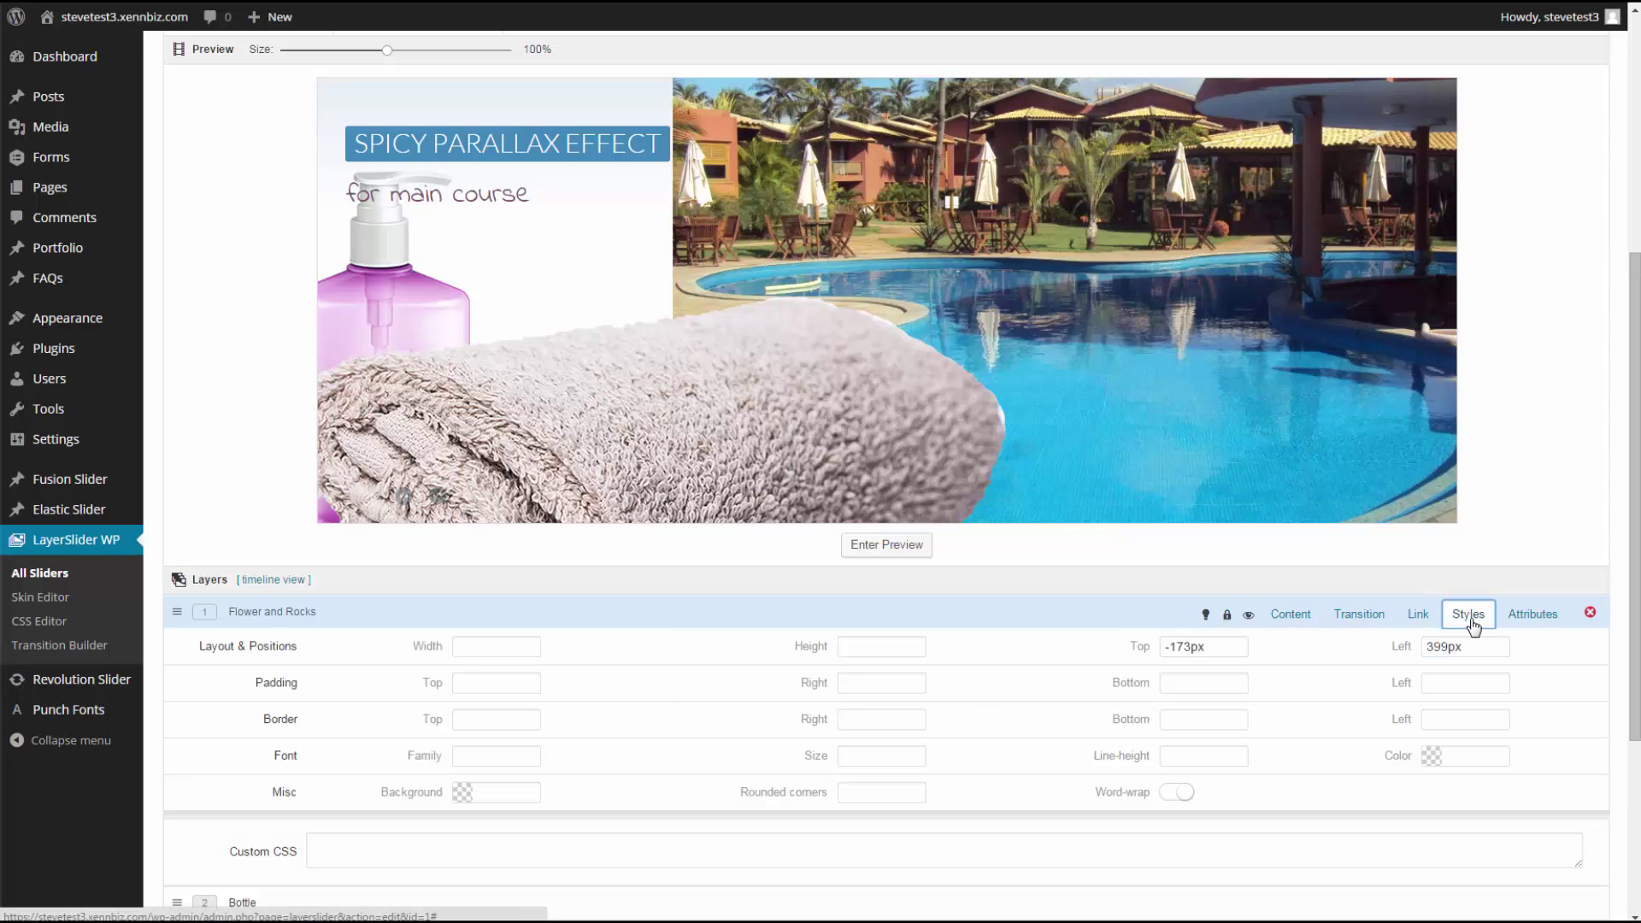
pyautogui.click(468, 646)
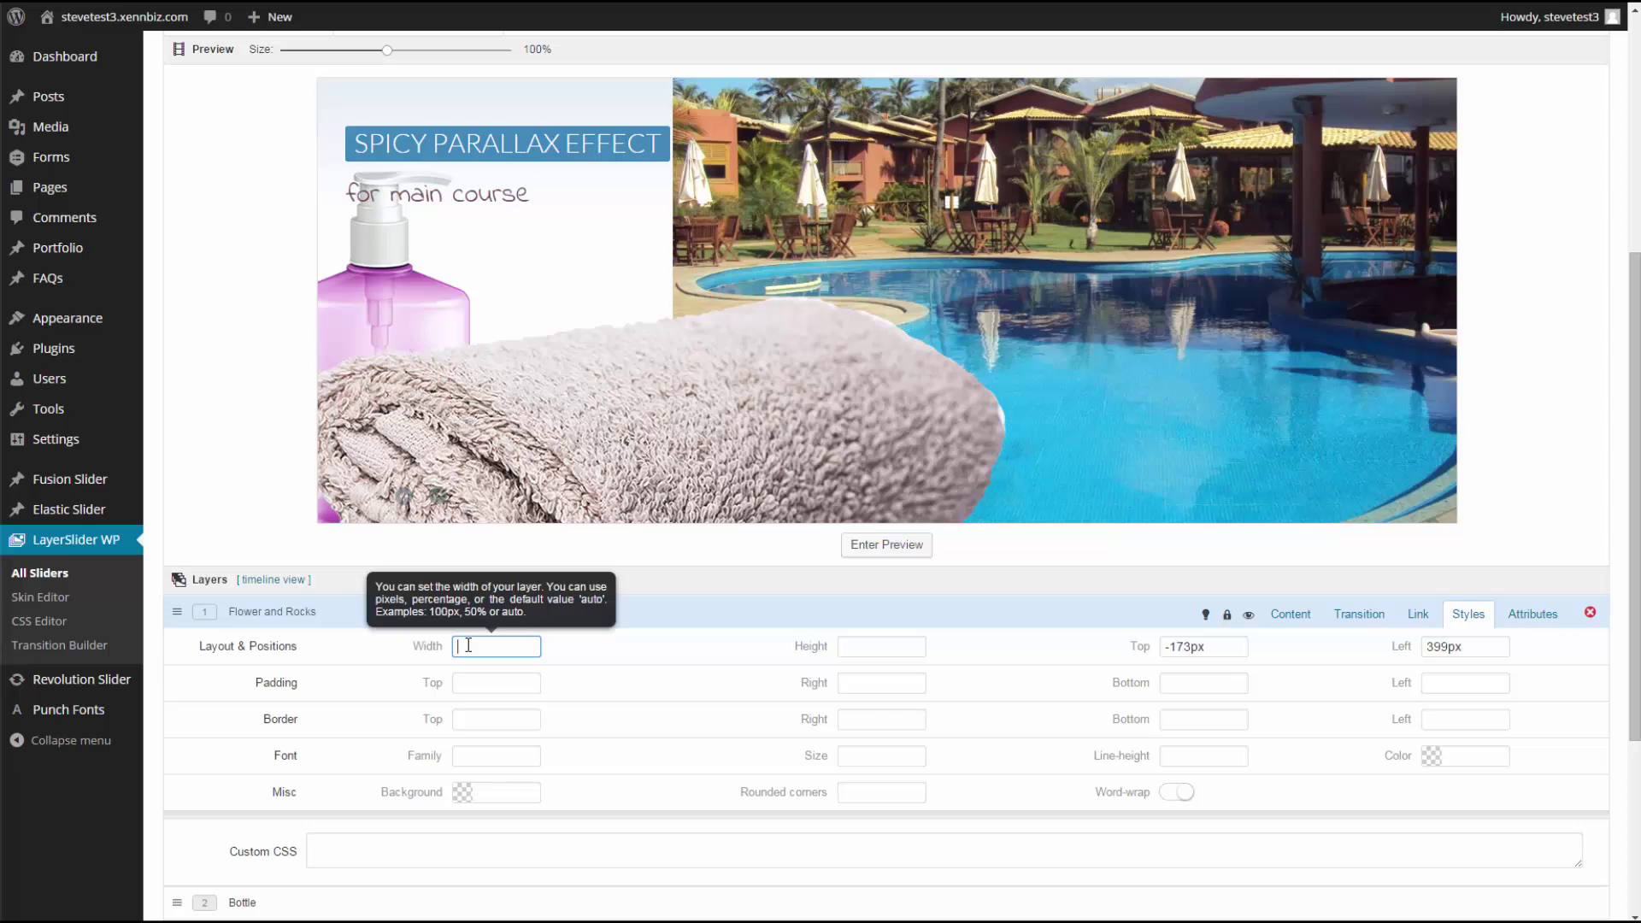
pyautogui.click(859, 647)
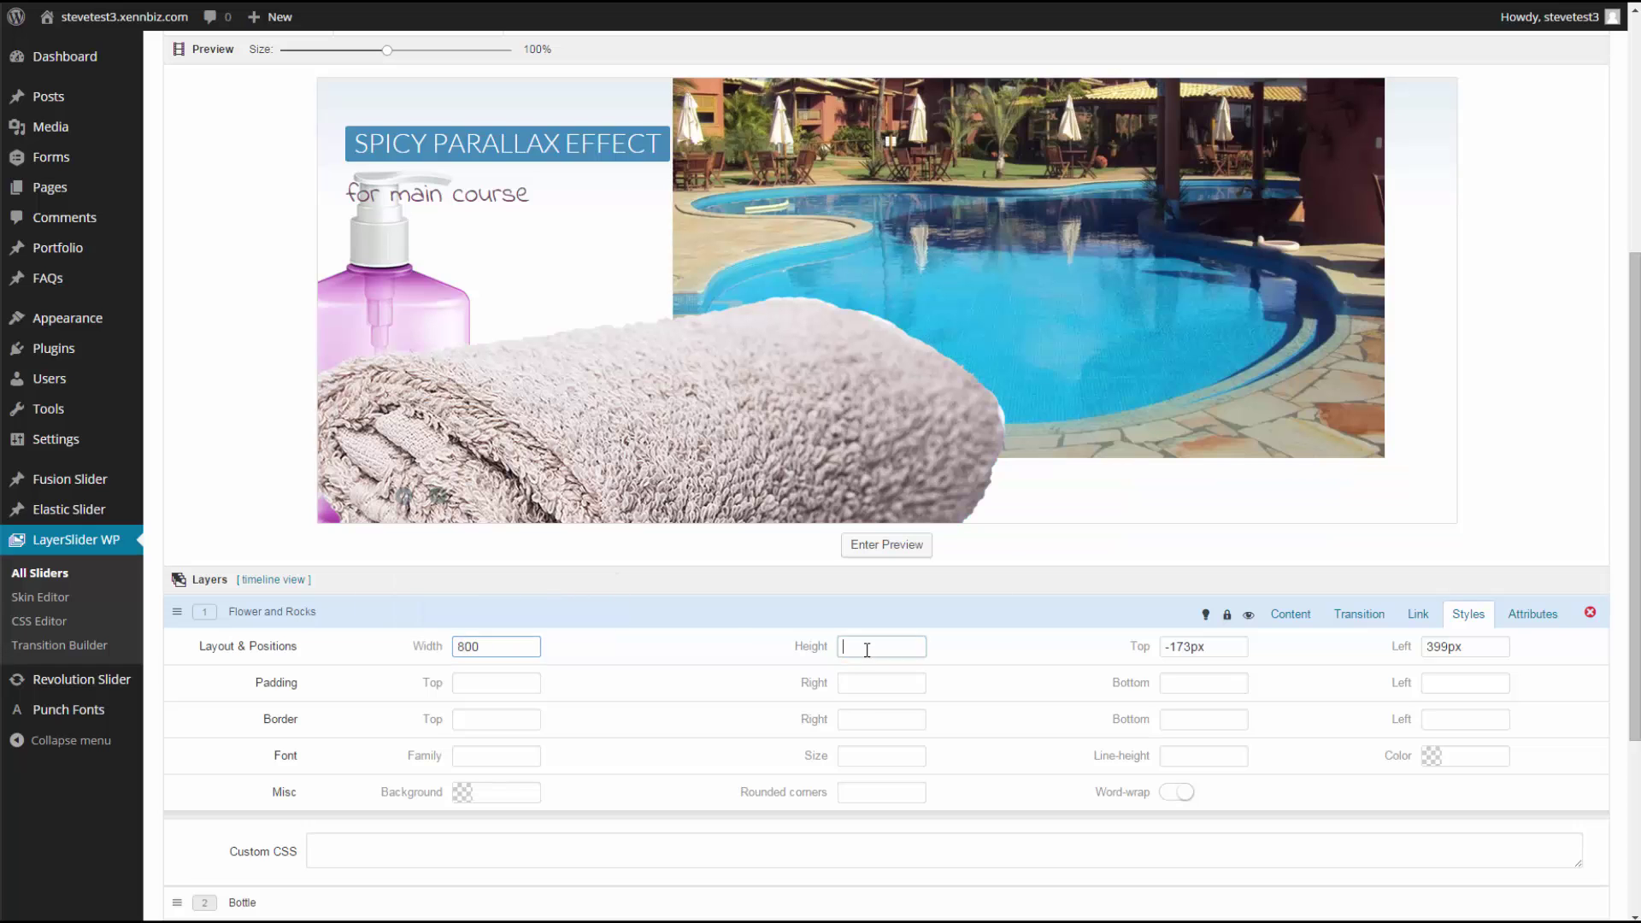
pyautogui.write('505')
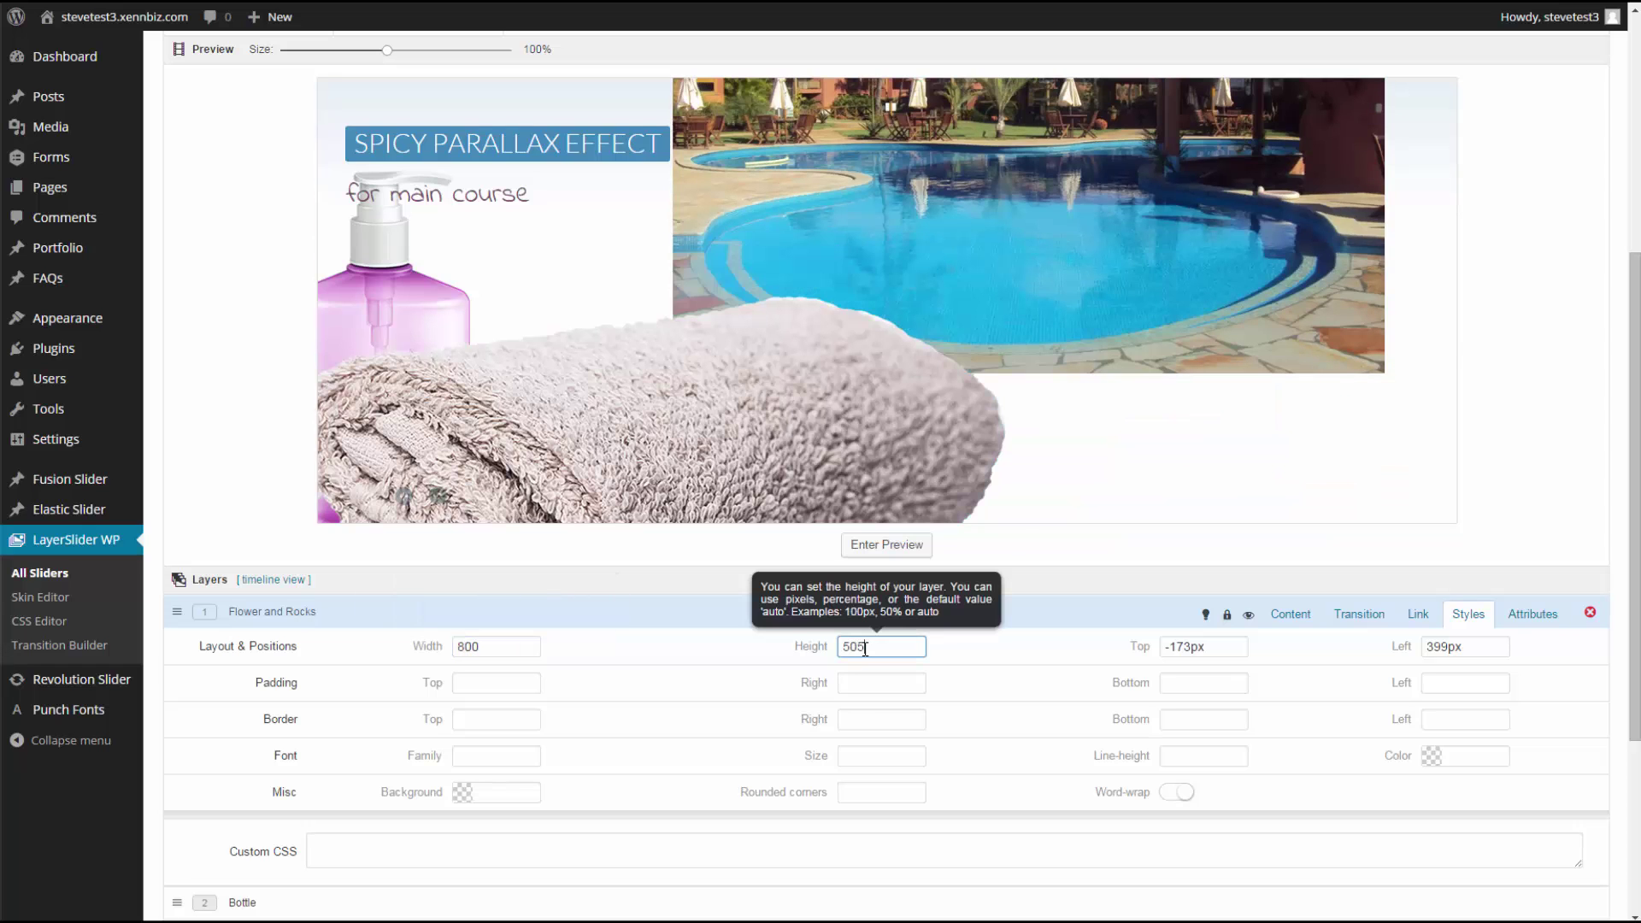
pyautogui.moveTo(1163, 213); pyautogui.dragTo(1223, 350)
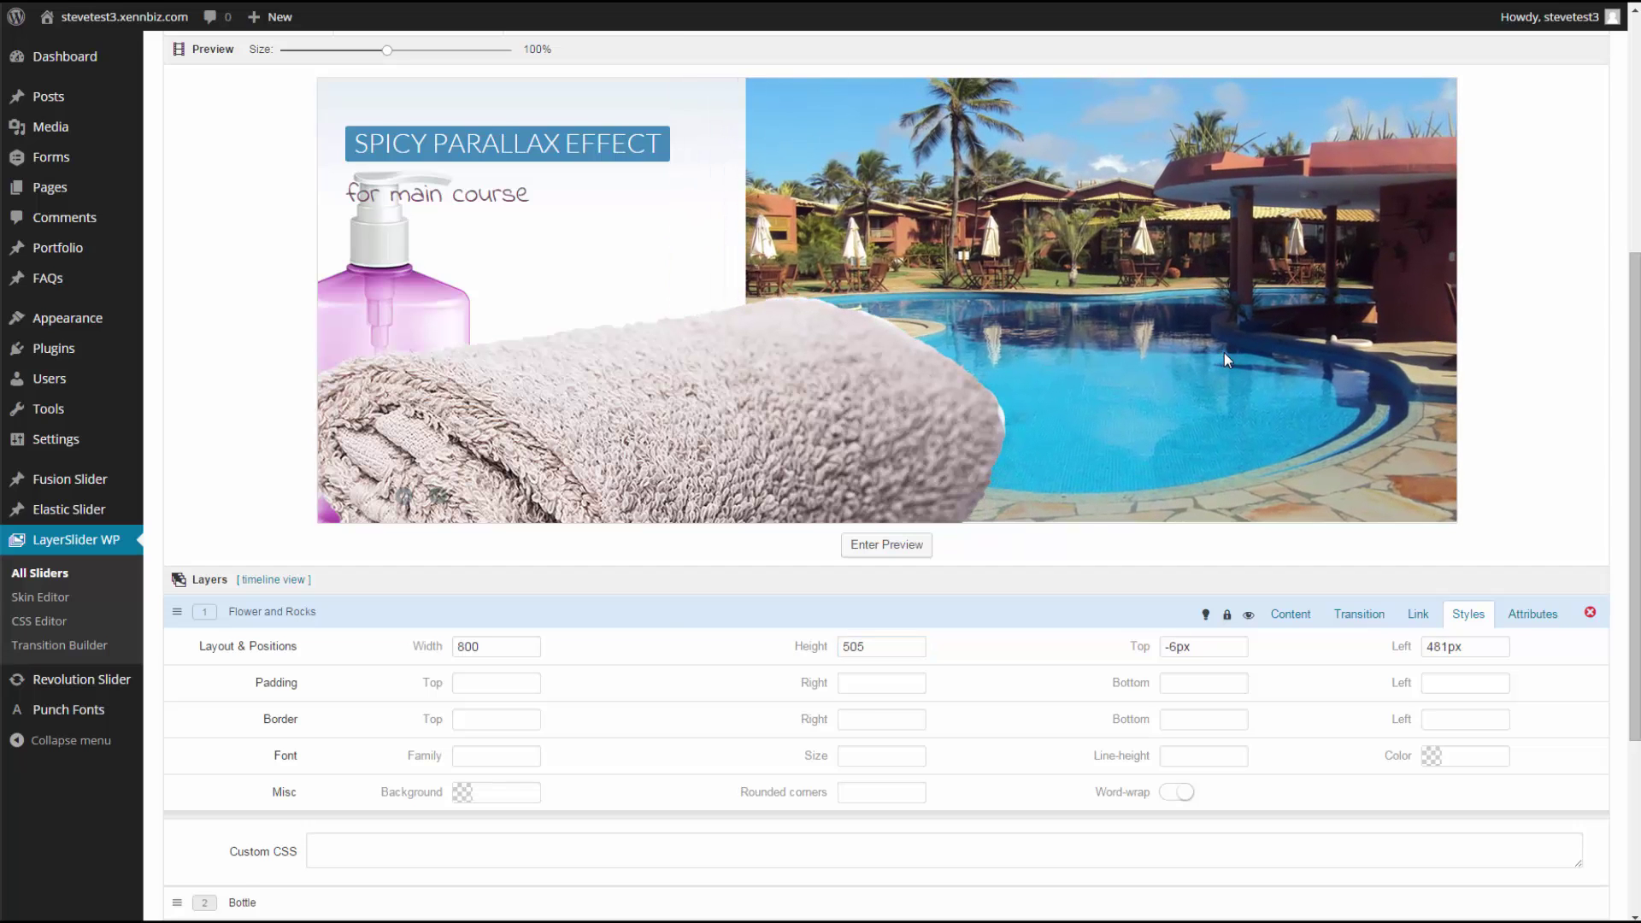
# Step: Rename the "Flower and Rocks" layer as "Swimming Pool"
pyautogui.scroll(-2, 1224, 352)
pyautogui.click(269, 434)
pyautogui.moveTo(300, 431); pyautogui.dragTo(204, 436)
pyautogui.write('Swimming Pool')
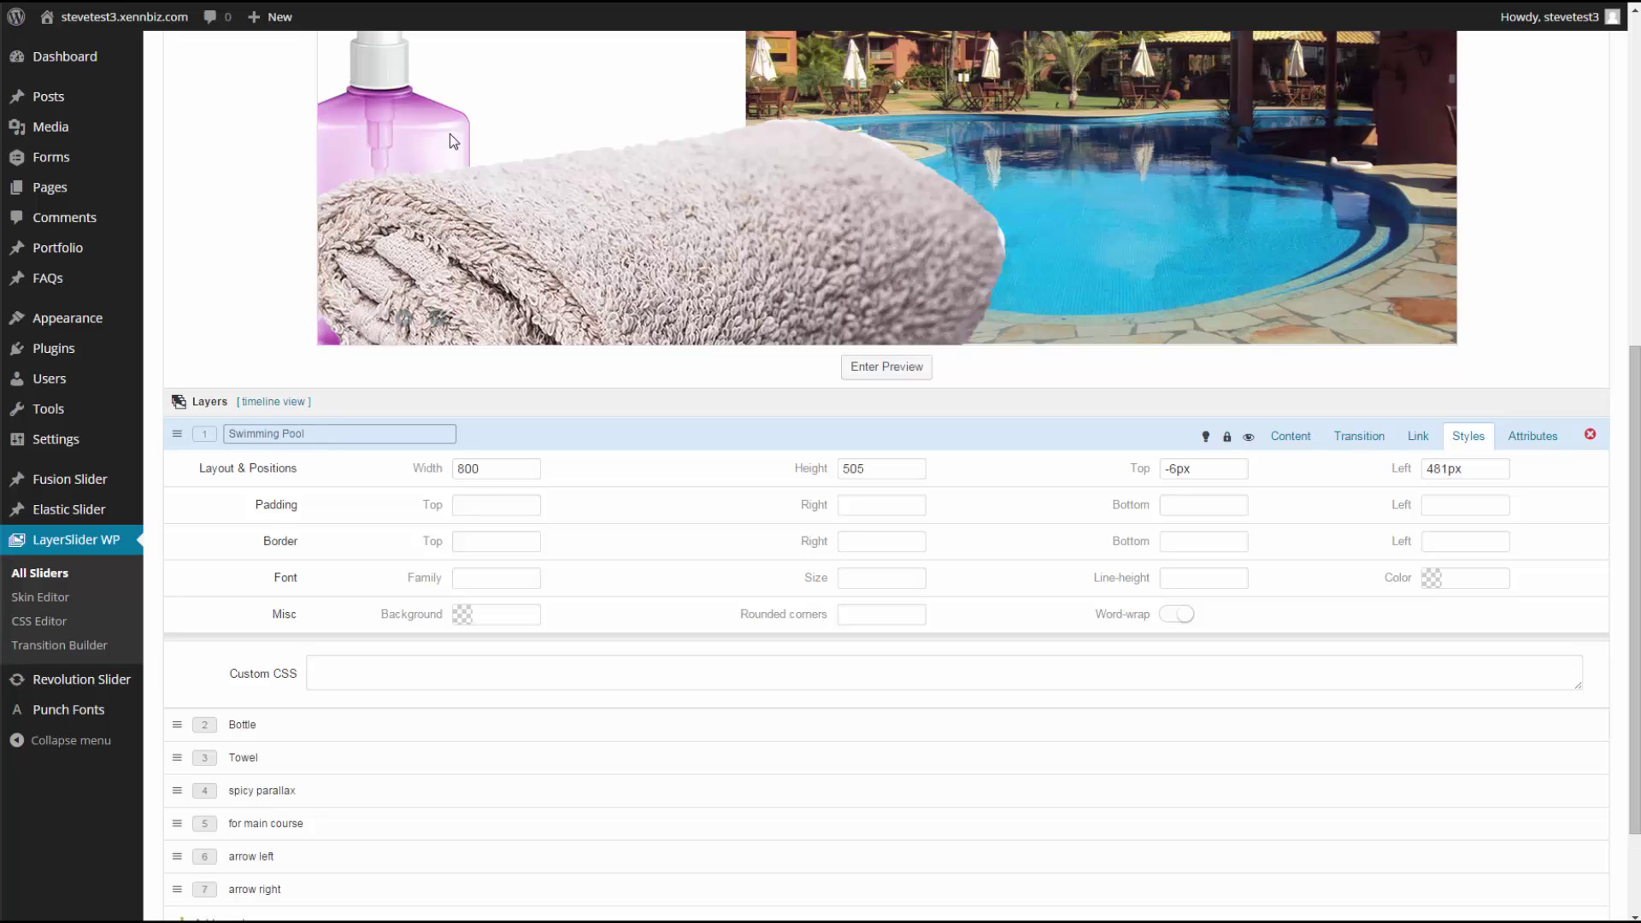
pyautogui.press('Return')
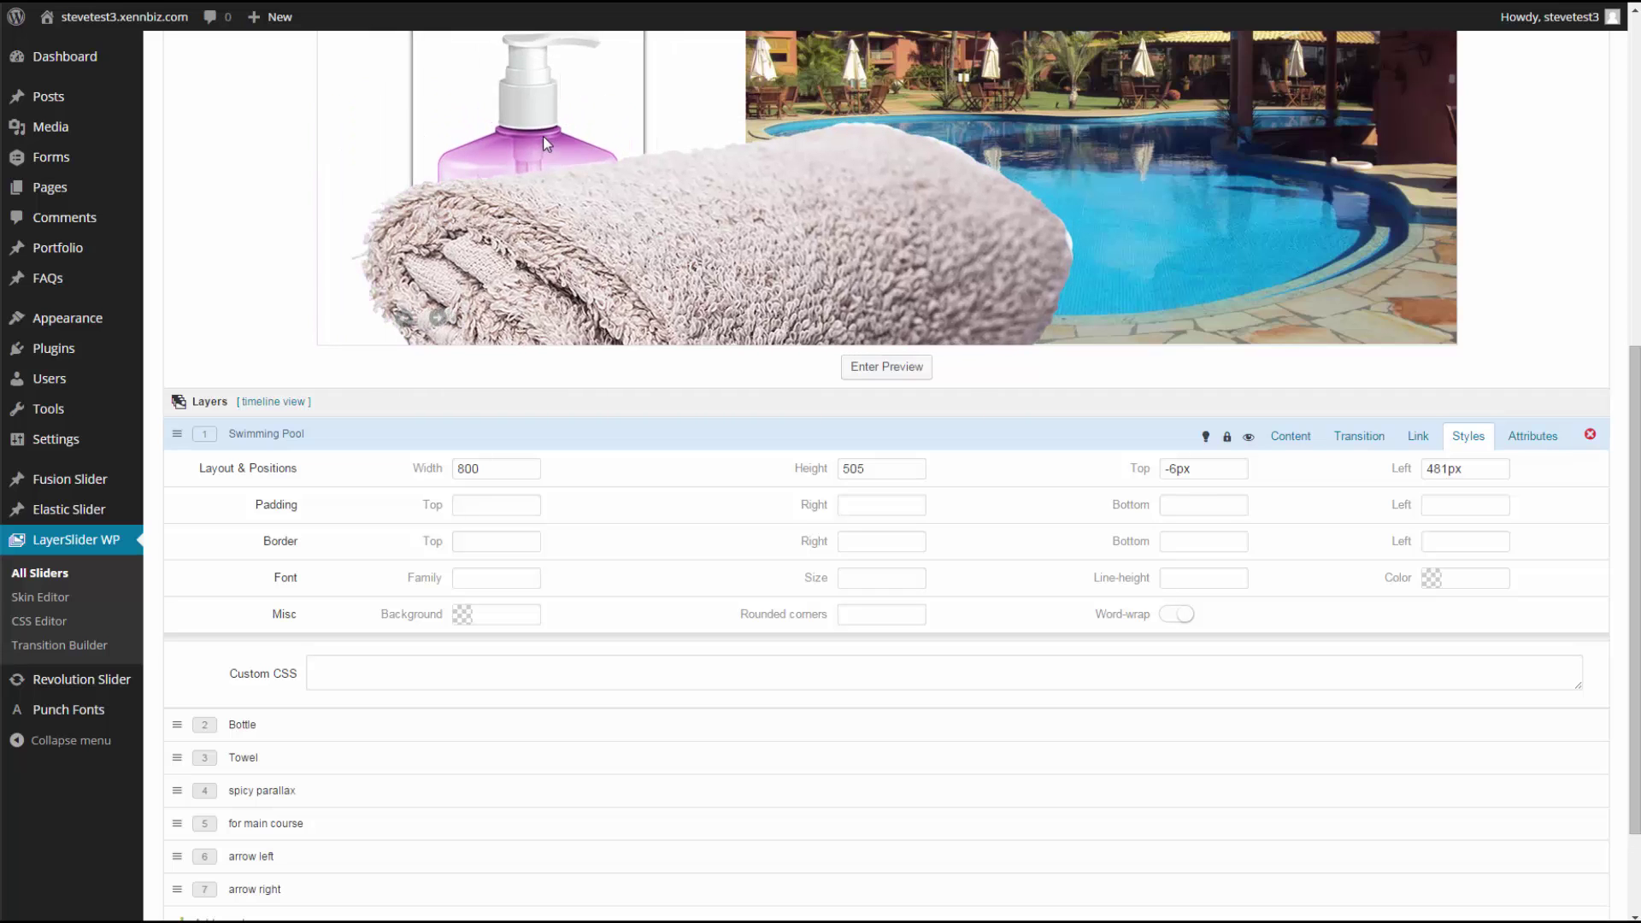
# Step: Replace the image of the "Bottle" layer with the photo of the smiling couple from the media library
pyautogui.click(402, 433)
pyautogui.click(300, 732)
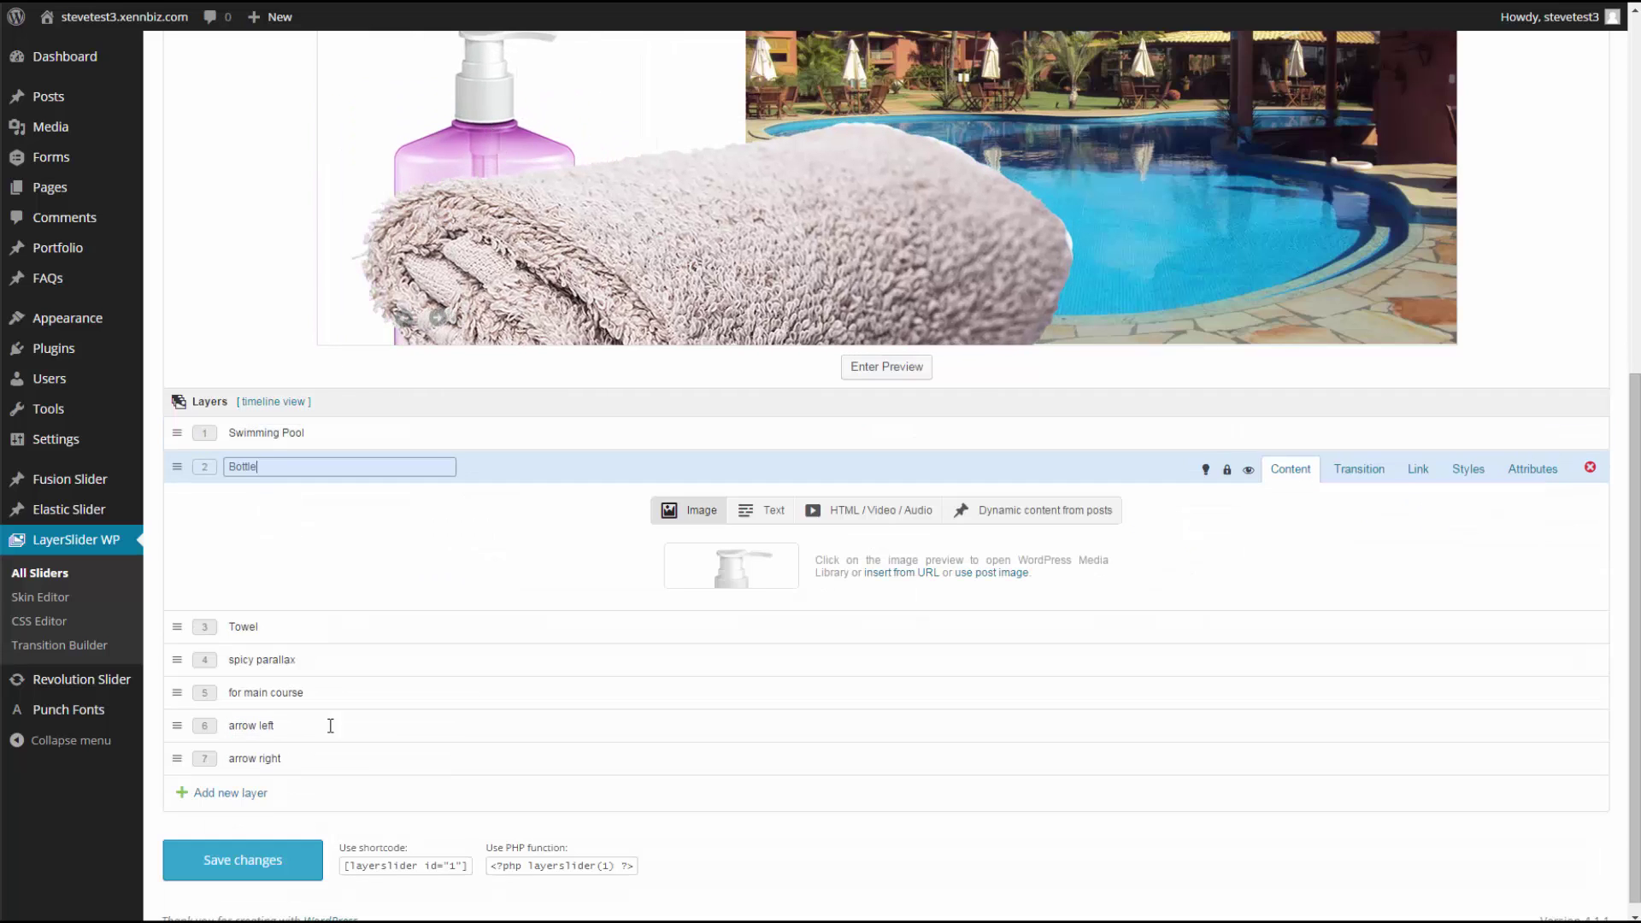
pyautogui.click(746, 568)
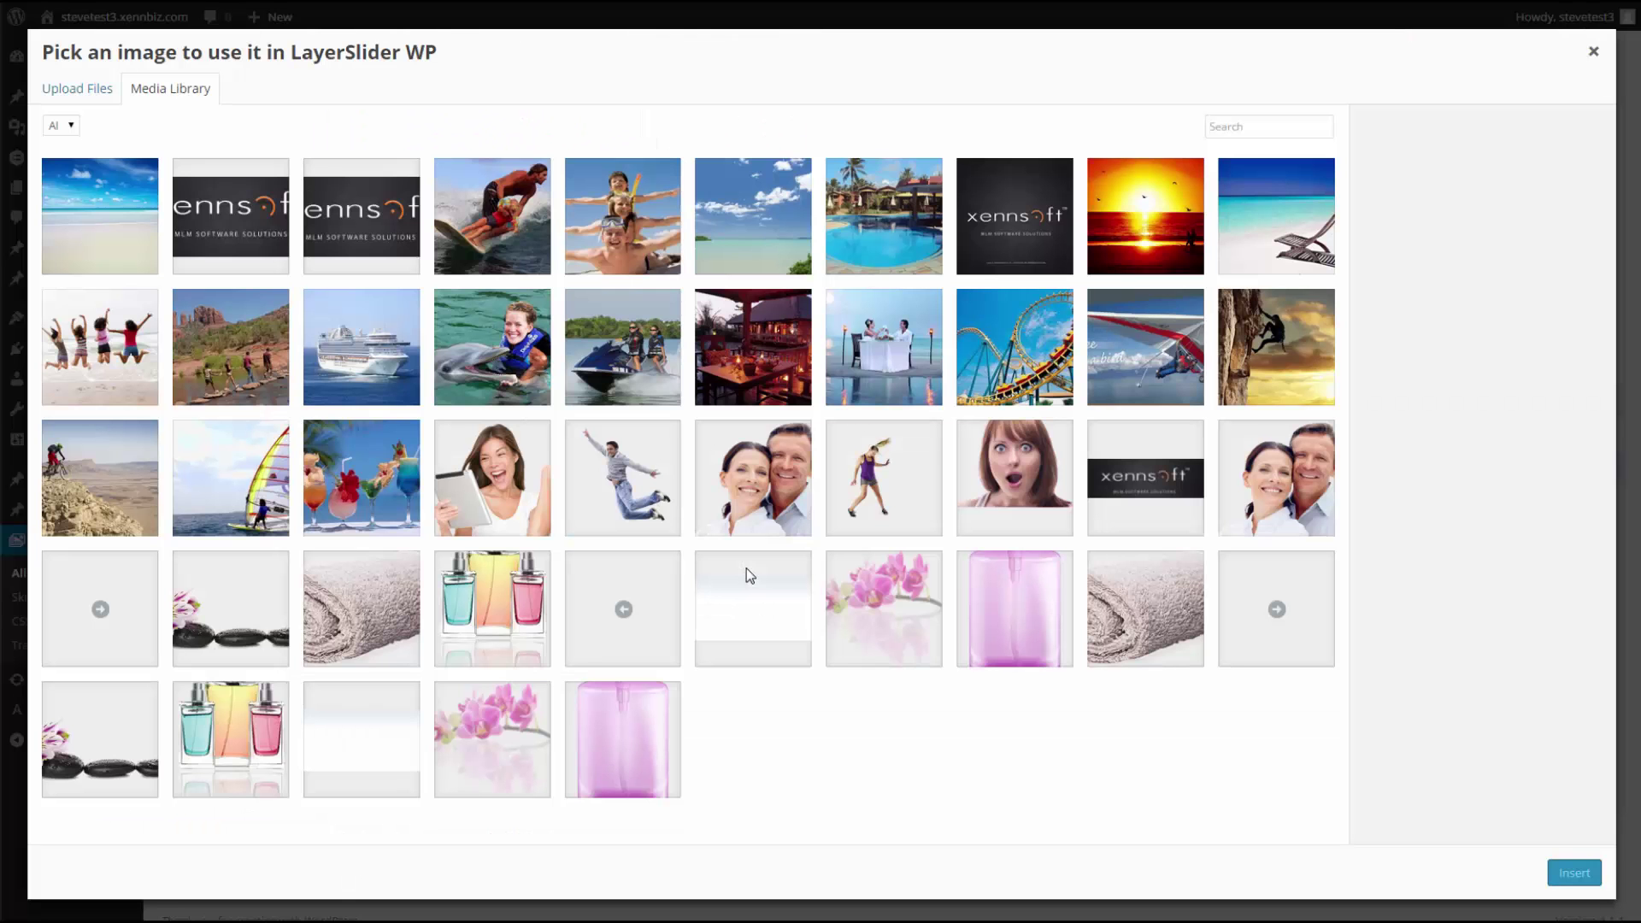
pyautogui.click(774, 476)
pyautogui.click(1576, 873)
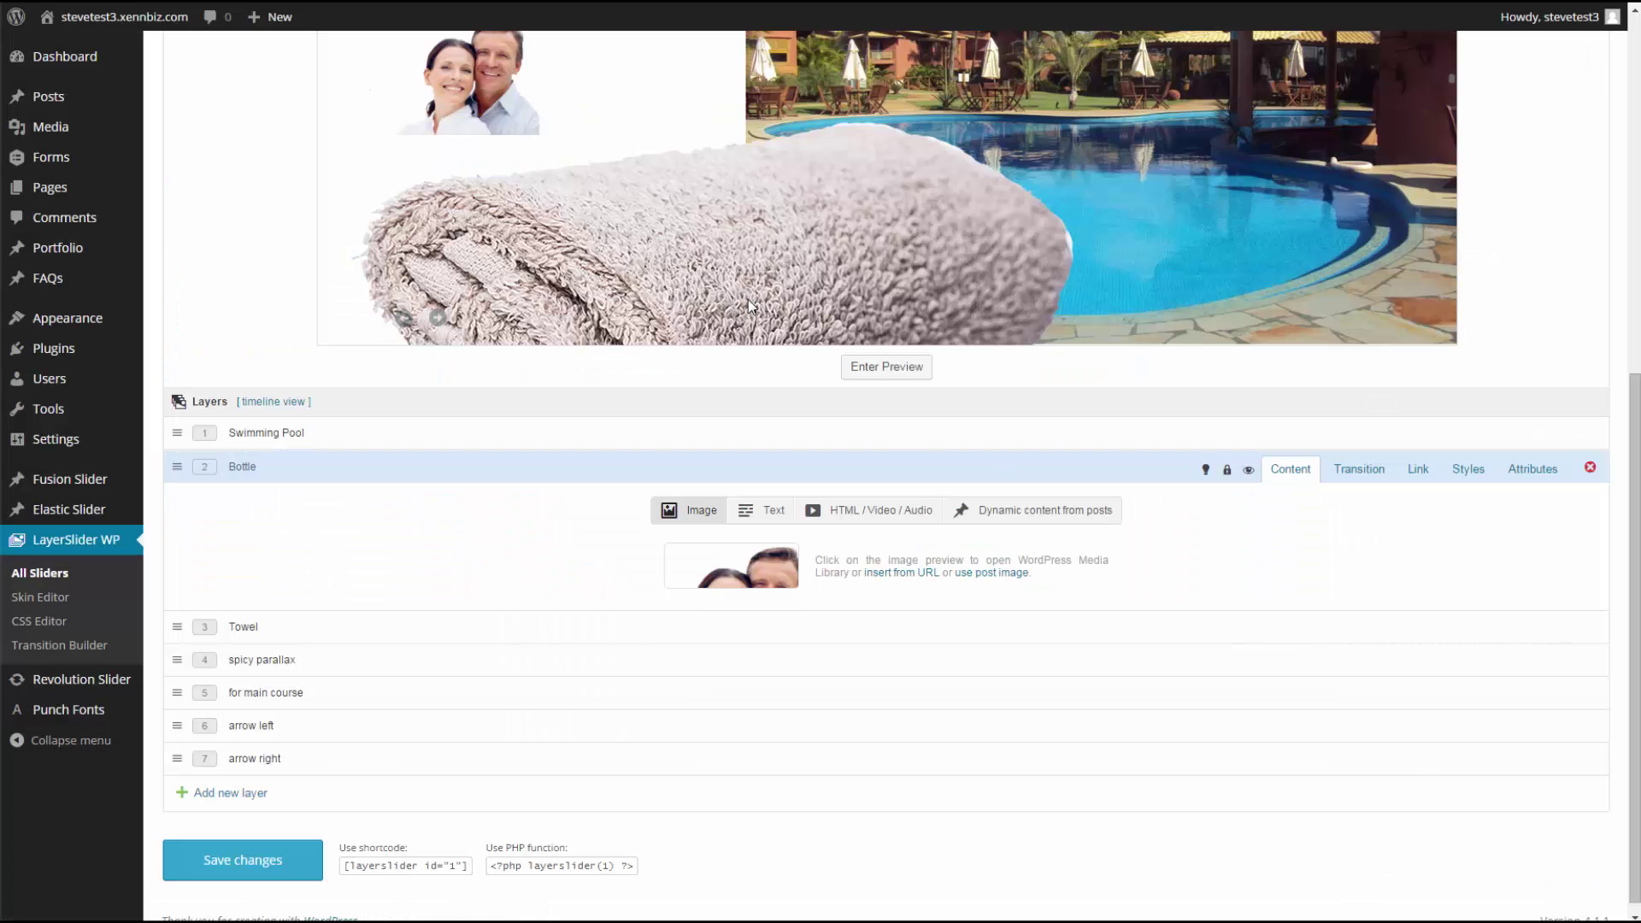
# Step: Delete the "Towel" layer from the slide
pyautogui.click(355, 610)
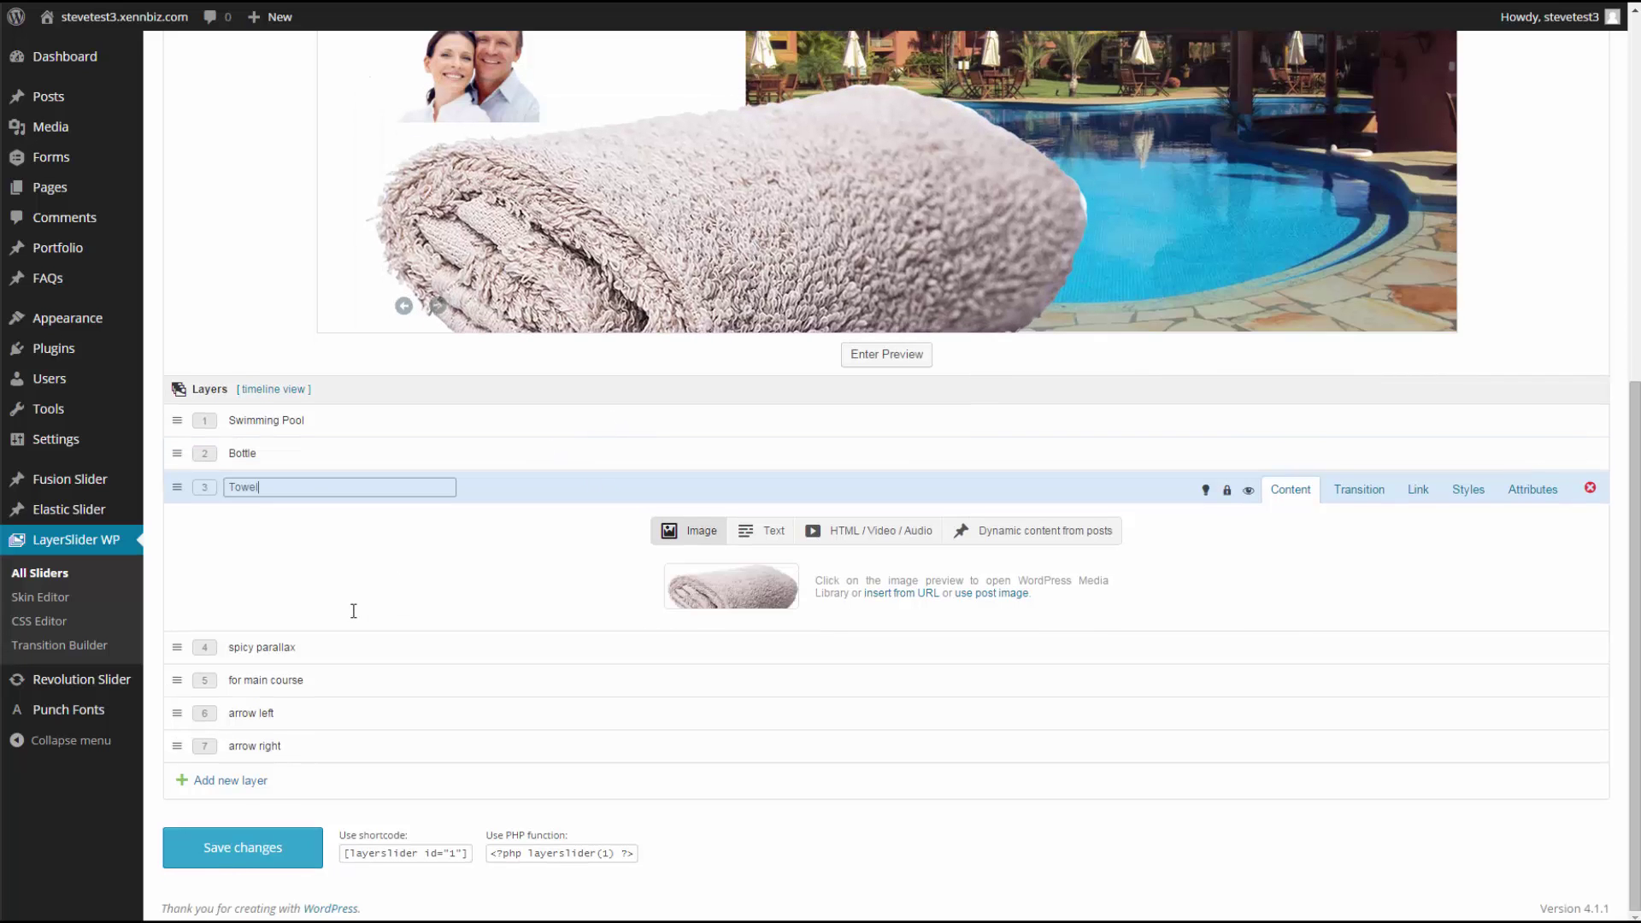
pyautogui.click(1590, 490)
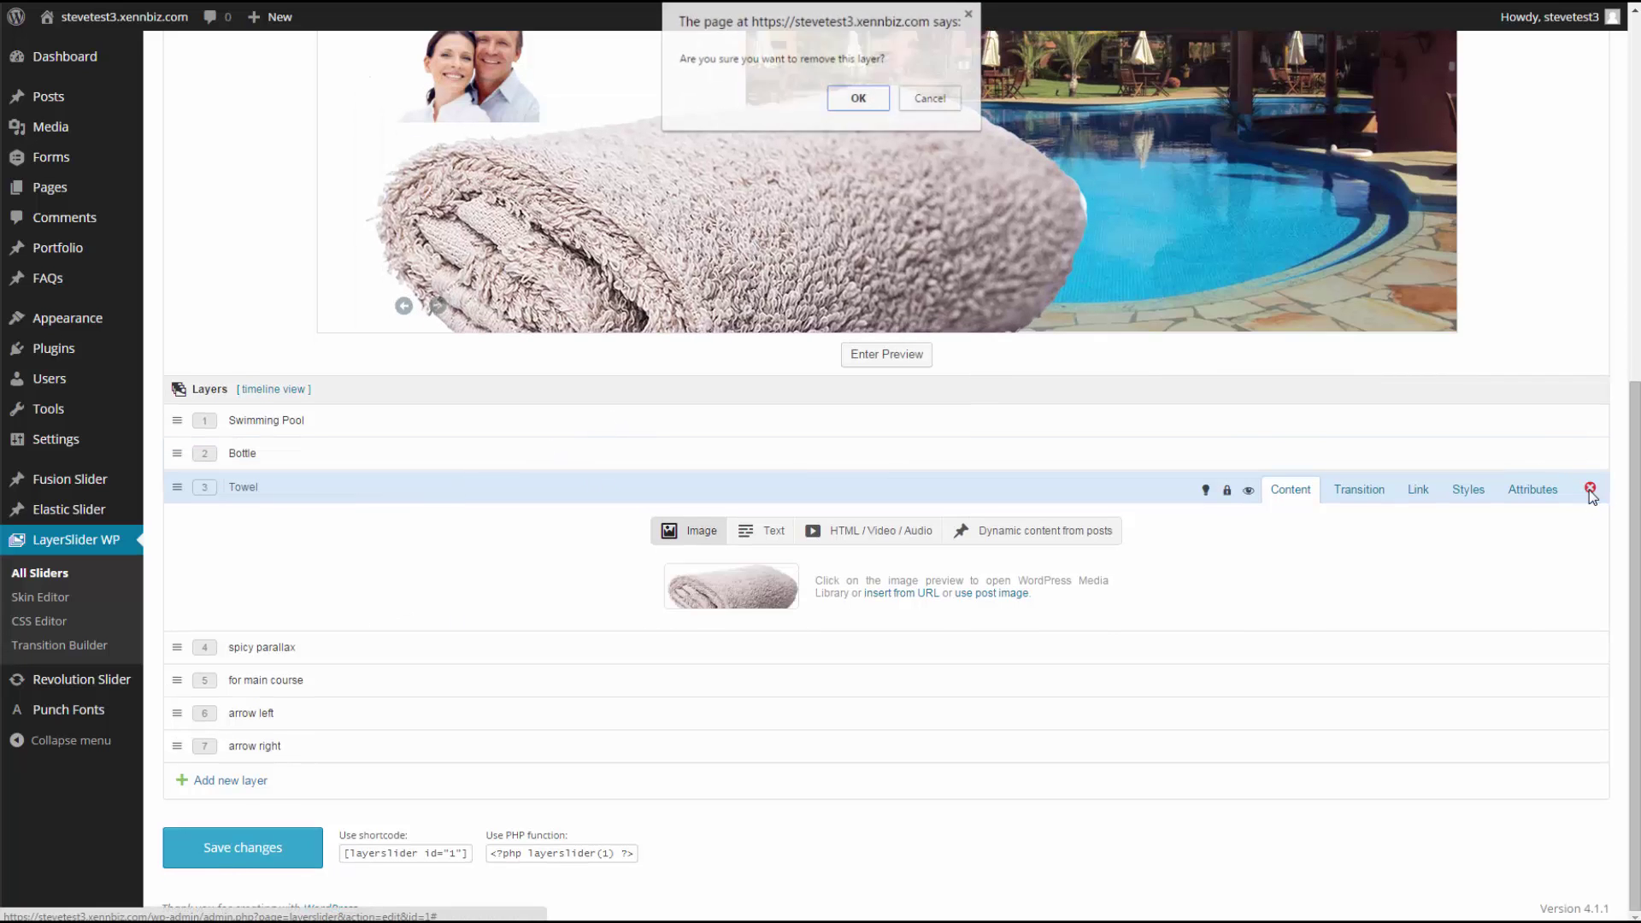
pyautogui.click(867, 98)
# Step: Set the couple image layer's width to 280 and height to 200 in its layout styles
pyautogui.scroll(3, 868, 101)
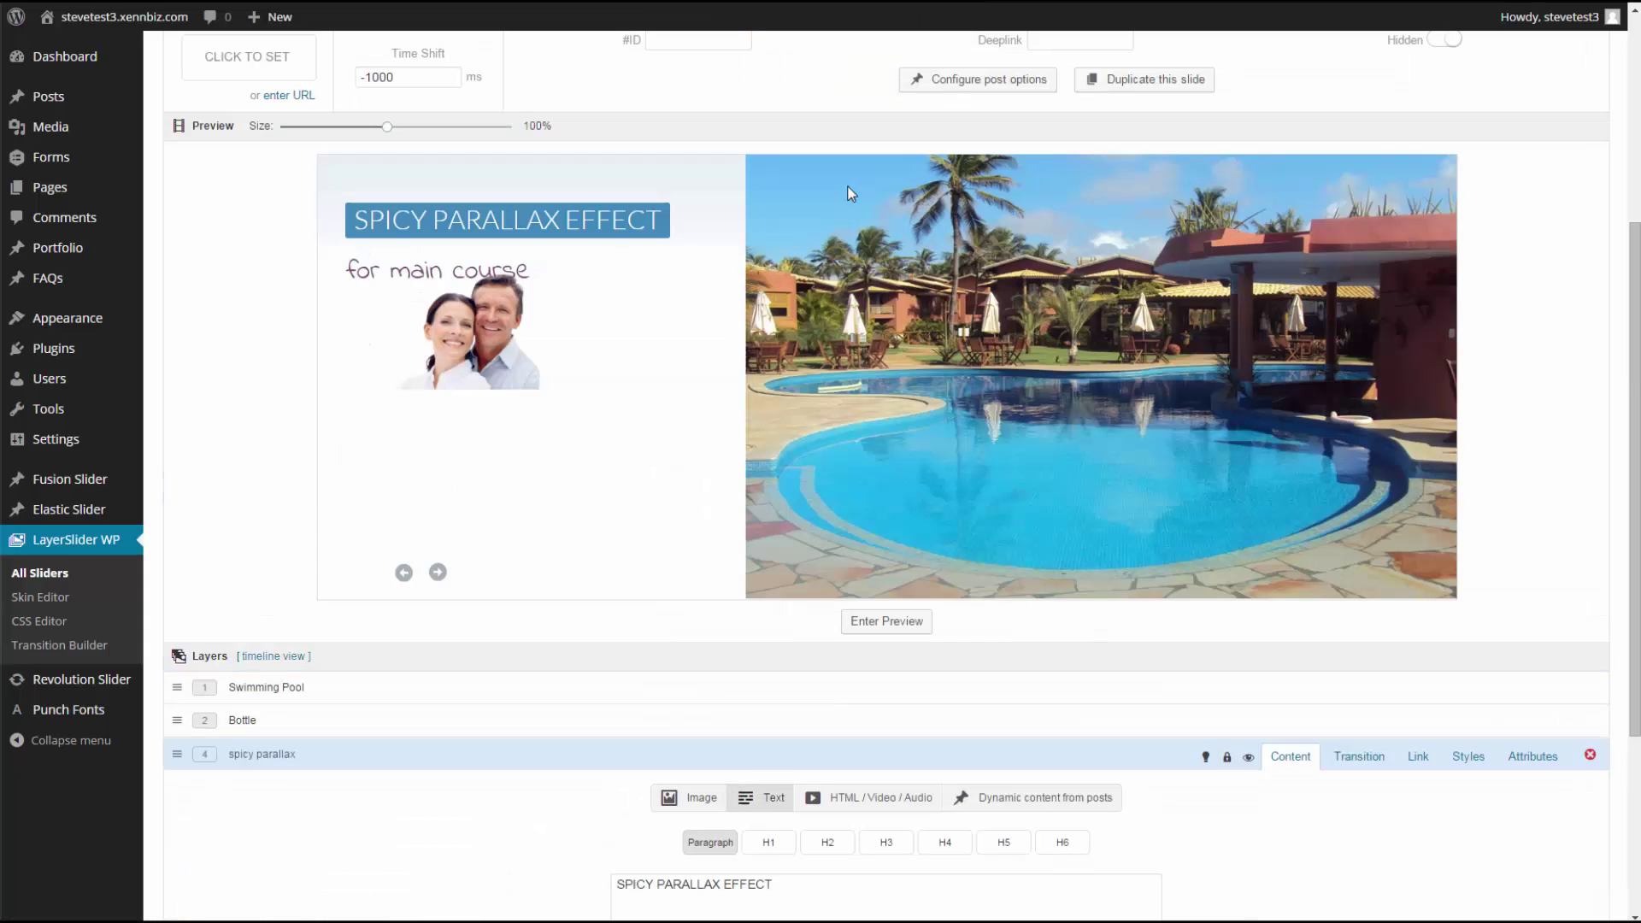
pyautogui.click(488, 370)
pyautogui.scroll(-2, 490, 371)
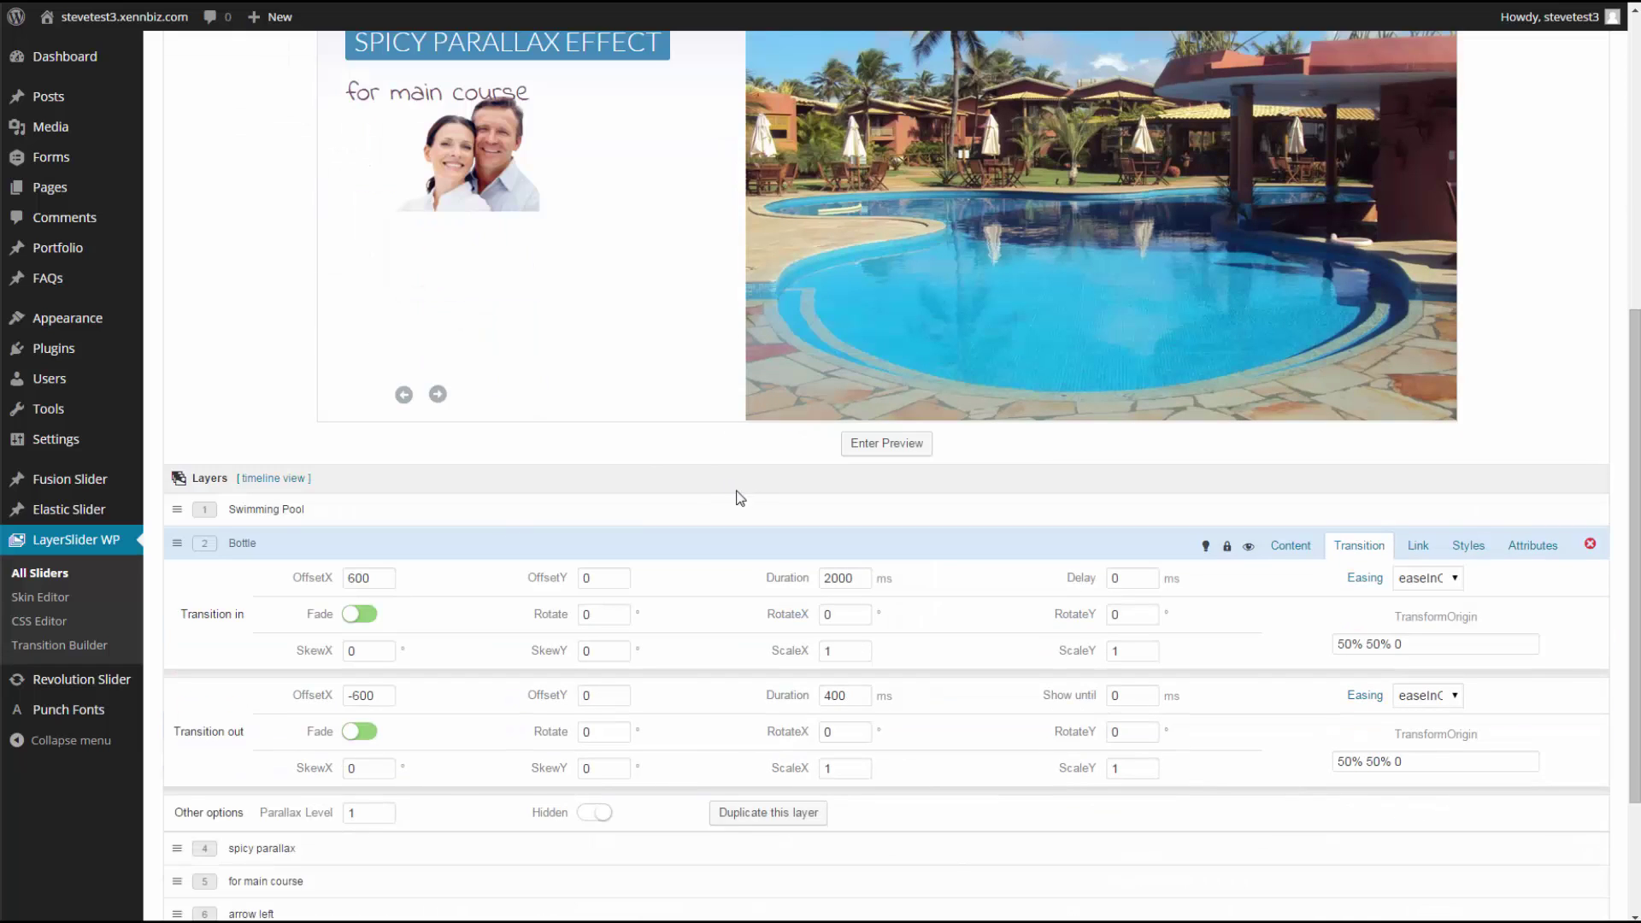
pyautogui.click(1481, 551)
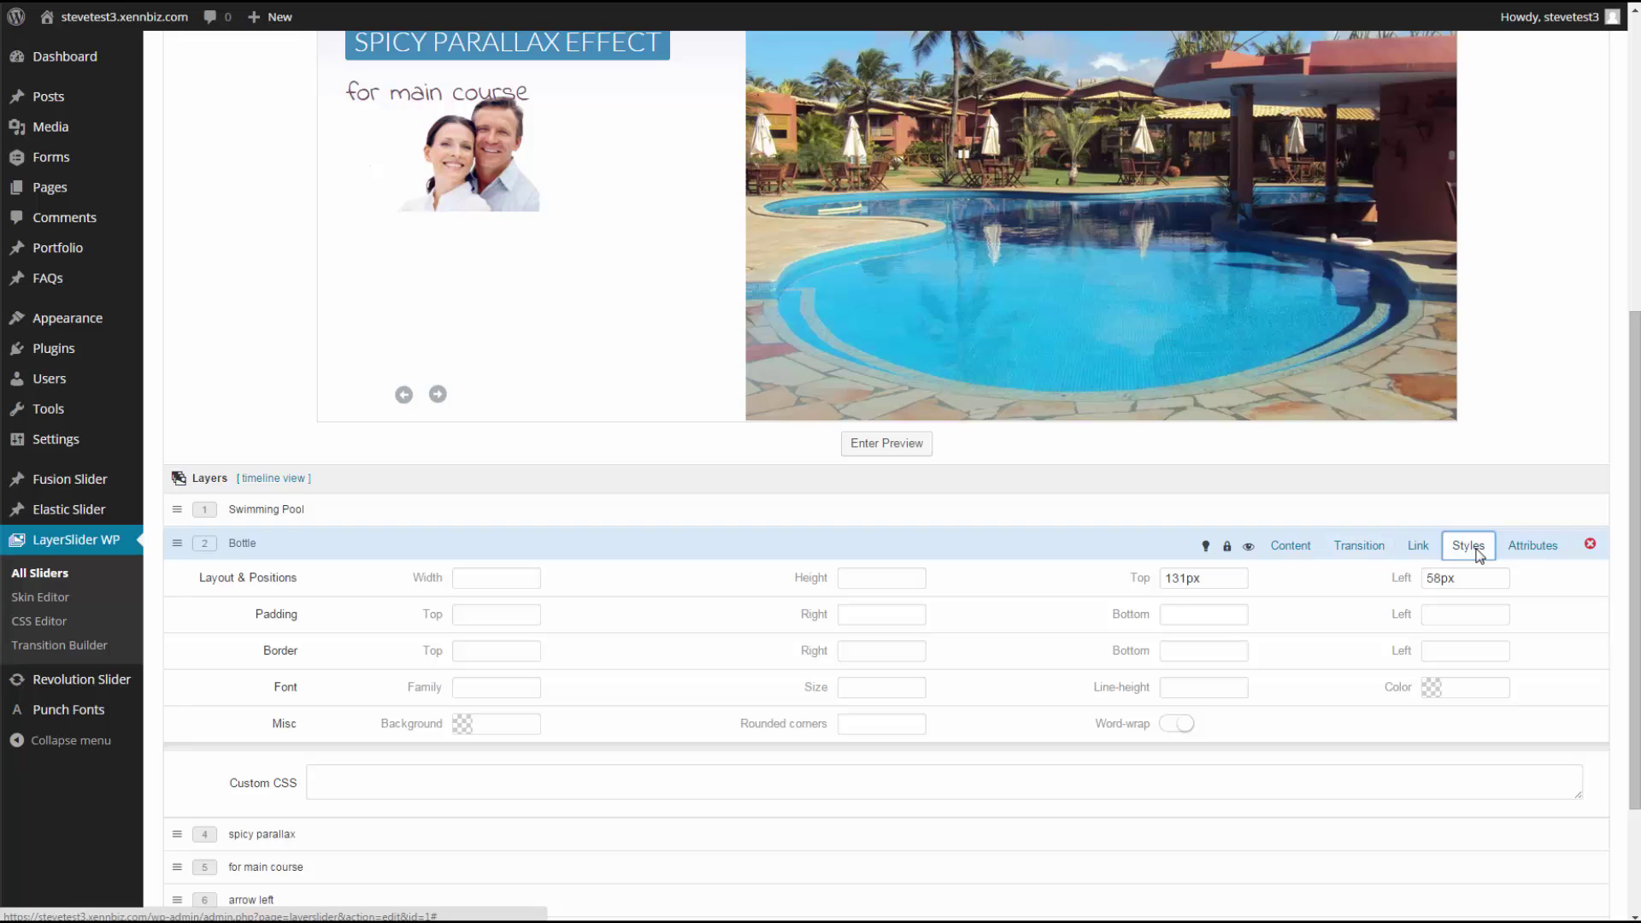
pyautogui.click(465, 578)
pyautogui.write('280')
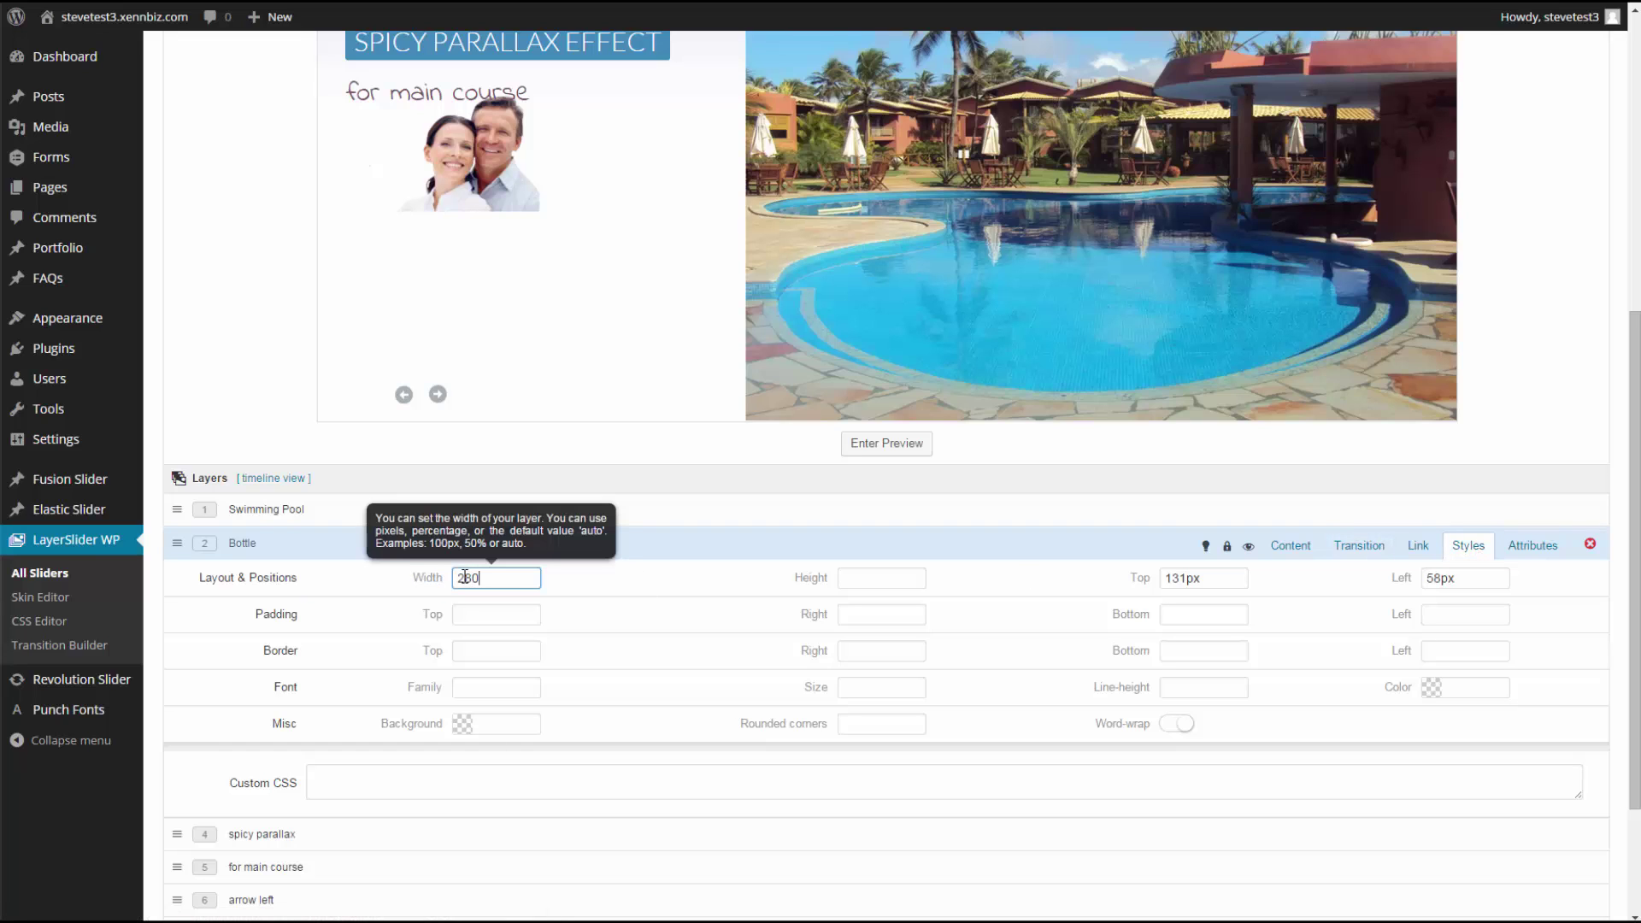
pyautogui.press('Tab')
pyautogui.write('200')
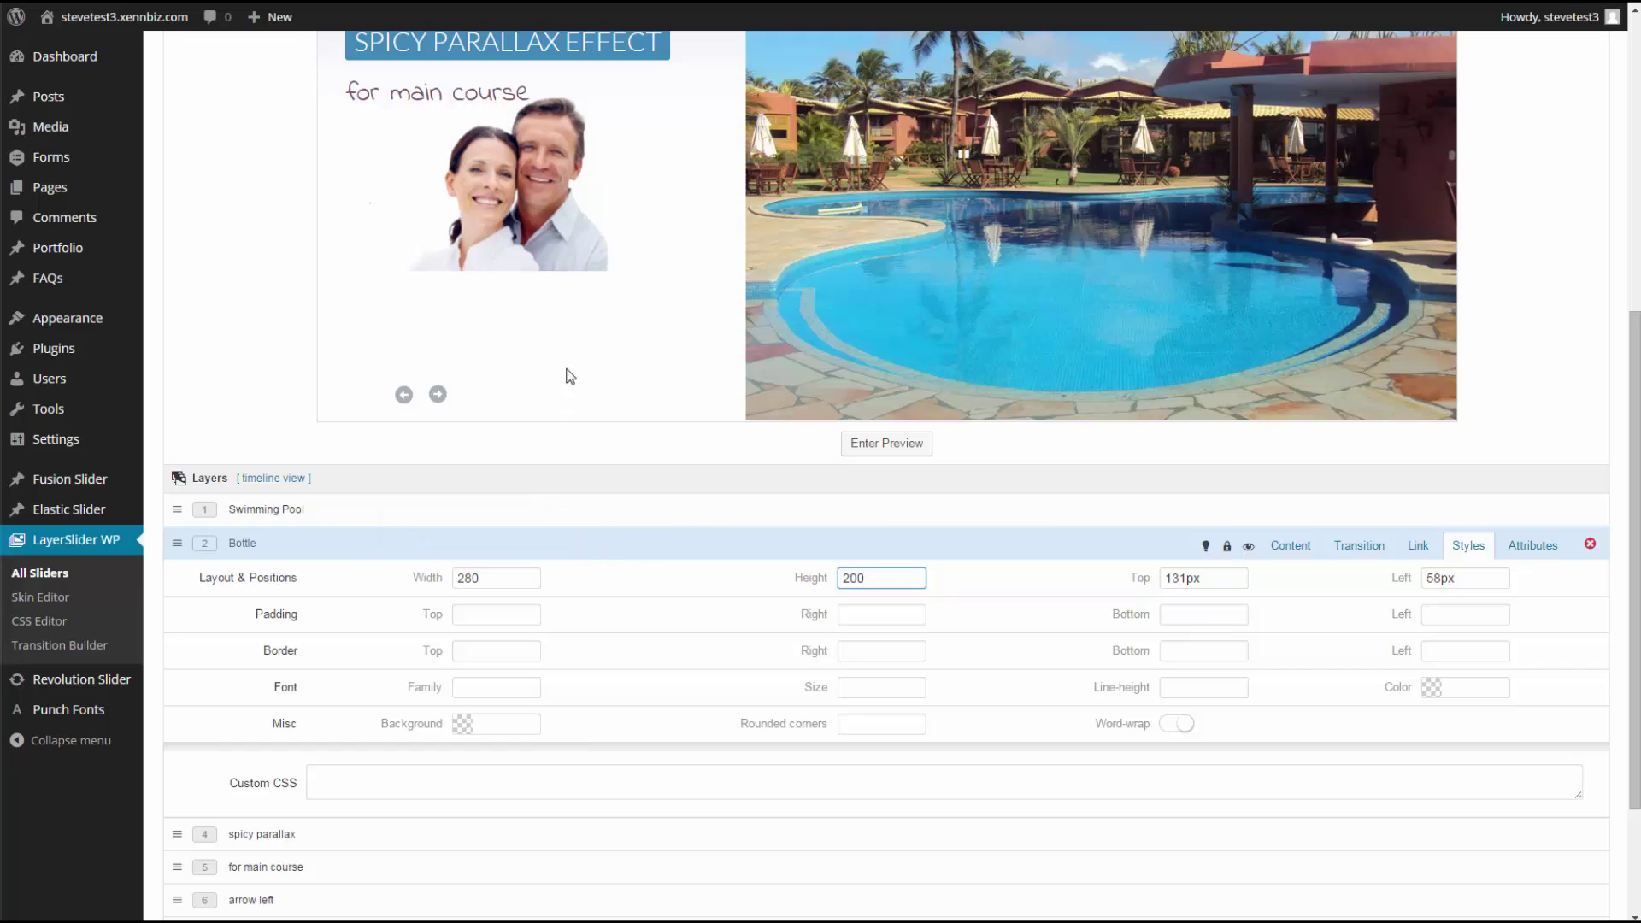
# Step: Move both navigation arrows beside the pool image's lower-left edge and lower the couple image to about top 301px, left 57px
pyautogui.moveTo(445, 400); pyautogui.dragTo(706, 411)
pyautogui.moveTo(403, 395); pyautogui.dragTo(699, 408)
pyautogui.moveTo(550, 229); pyautogui.dragTo(550, 375)
# Step: Change the "spicy parallax" layer's text to "She's going on Vacation!" and move it to about top 58px, left 56px
pyautogui.scroll(2, 553, 377)
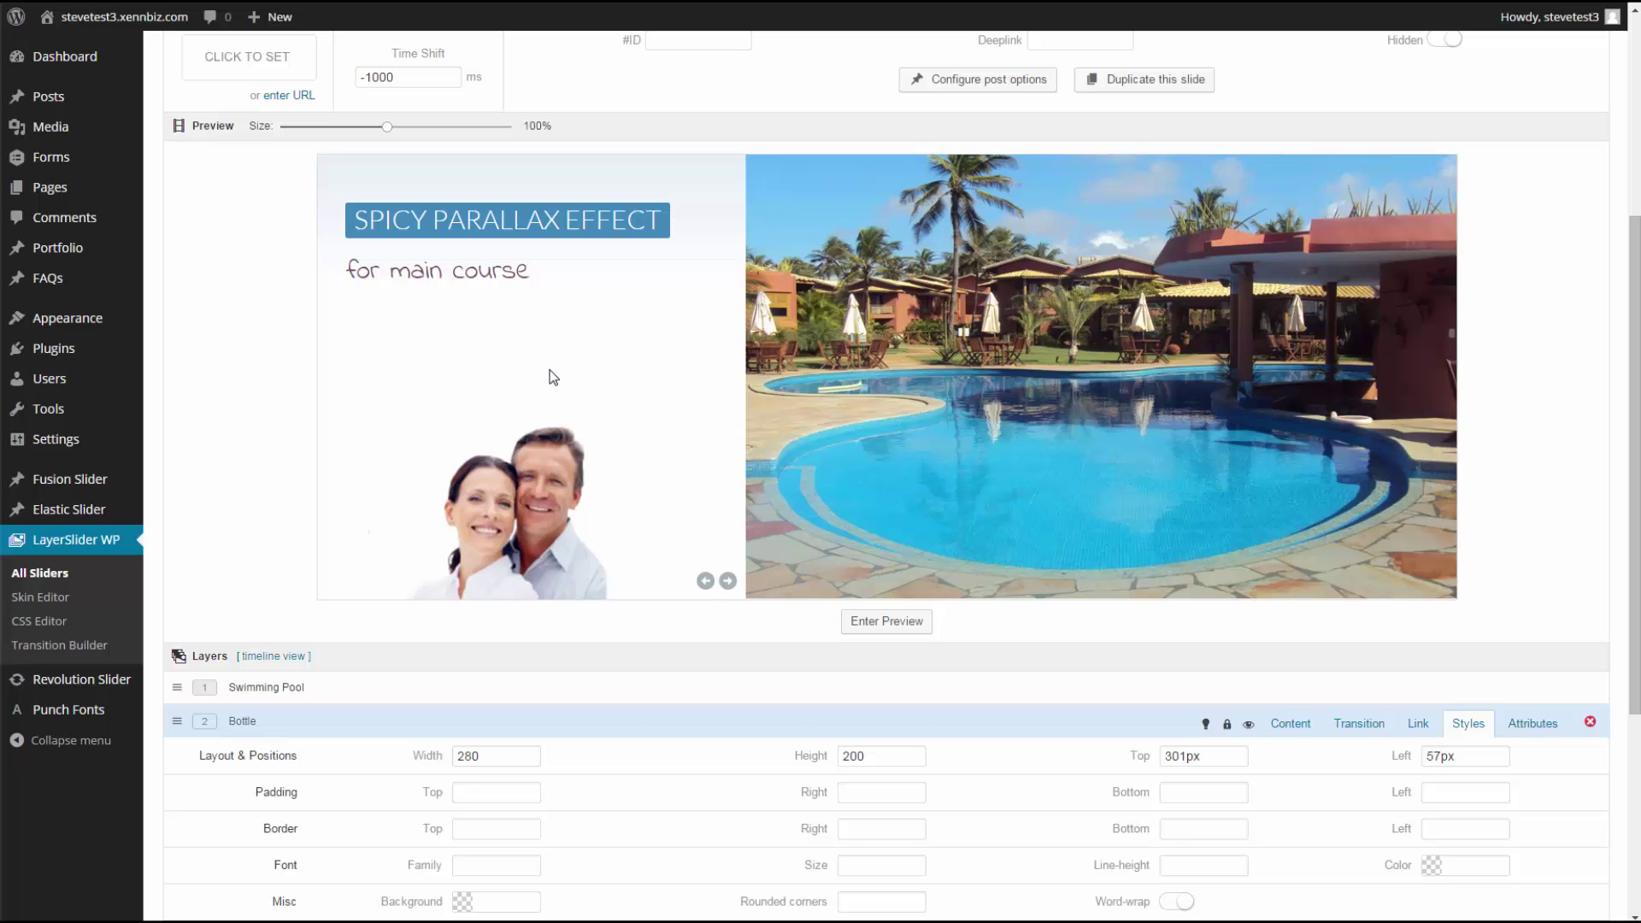
pyautogui.click(516, 218)
pyautogui.scroll(-3, 516, 218)
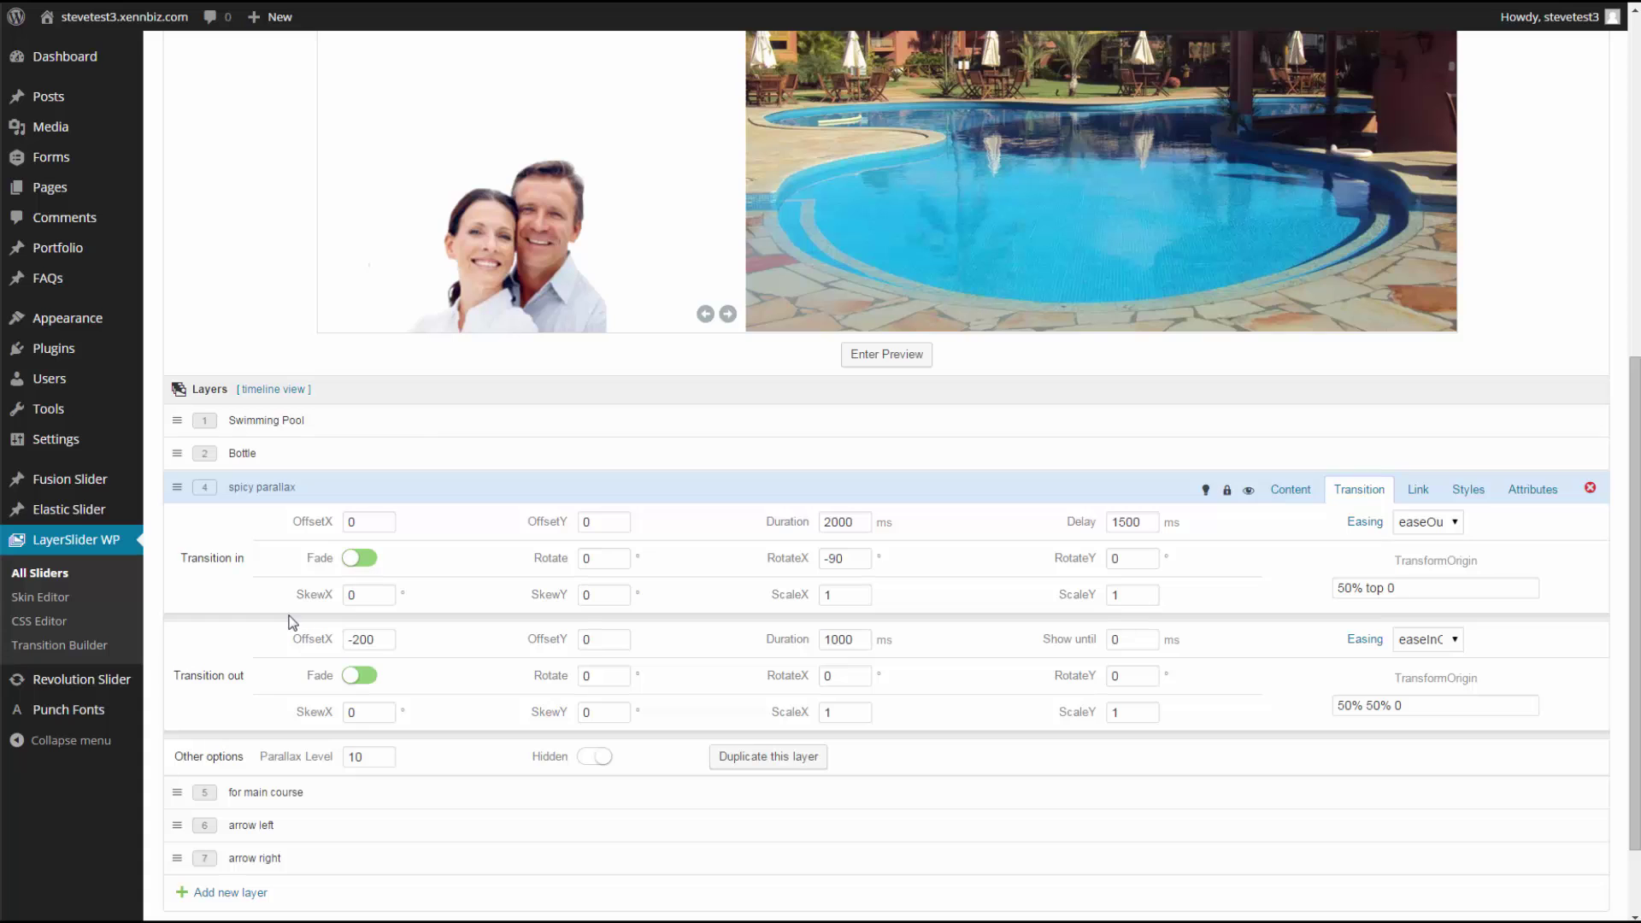
pyautogui.click(323, 488)
pyautogui.click(1298, 497)
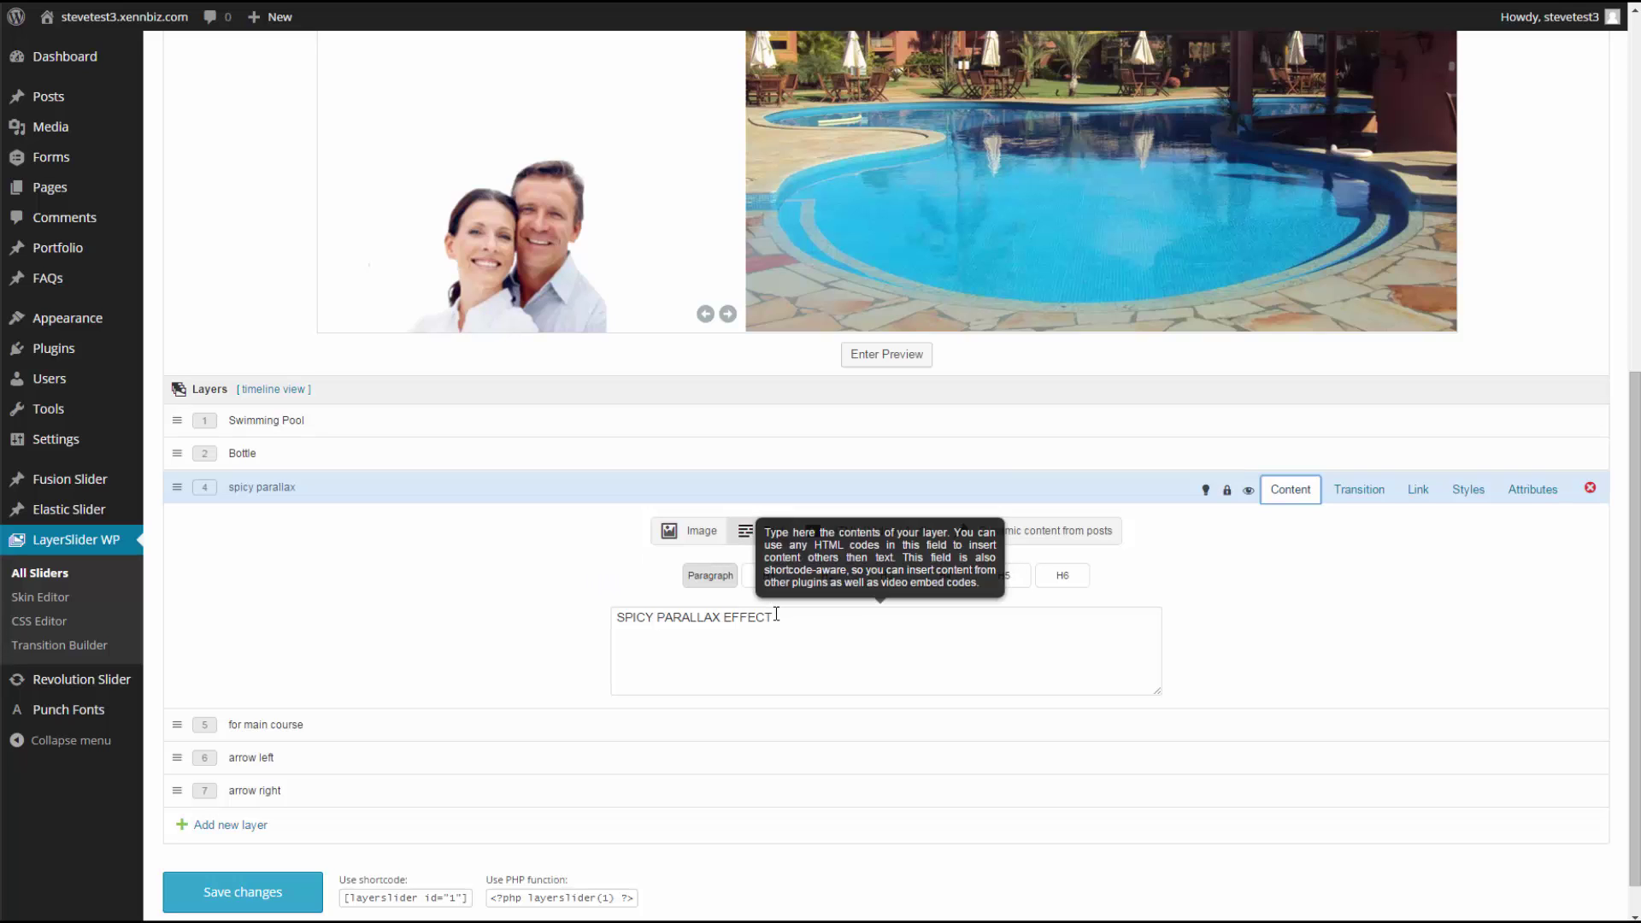
pyautogui.moveTo(773, 617); pyautogui.dragTo(532, 627)
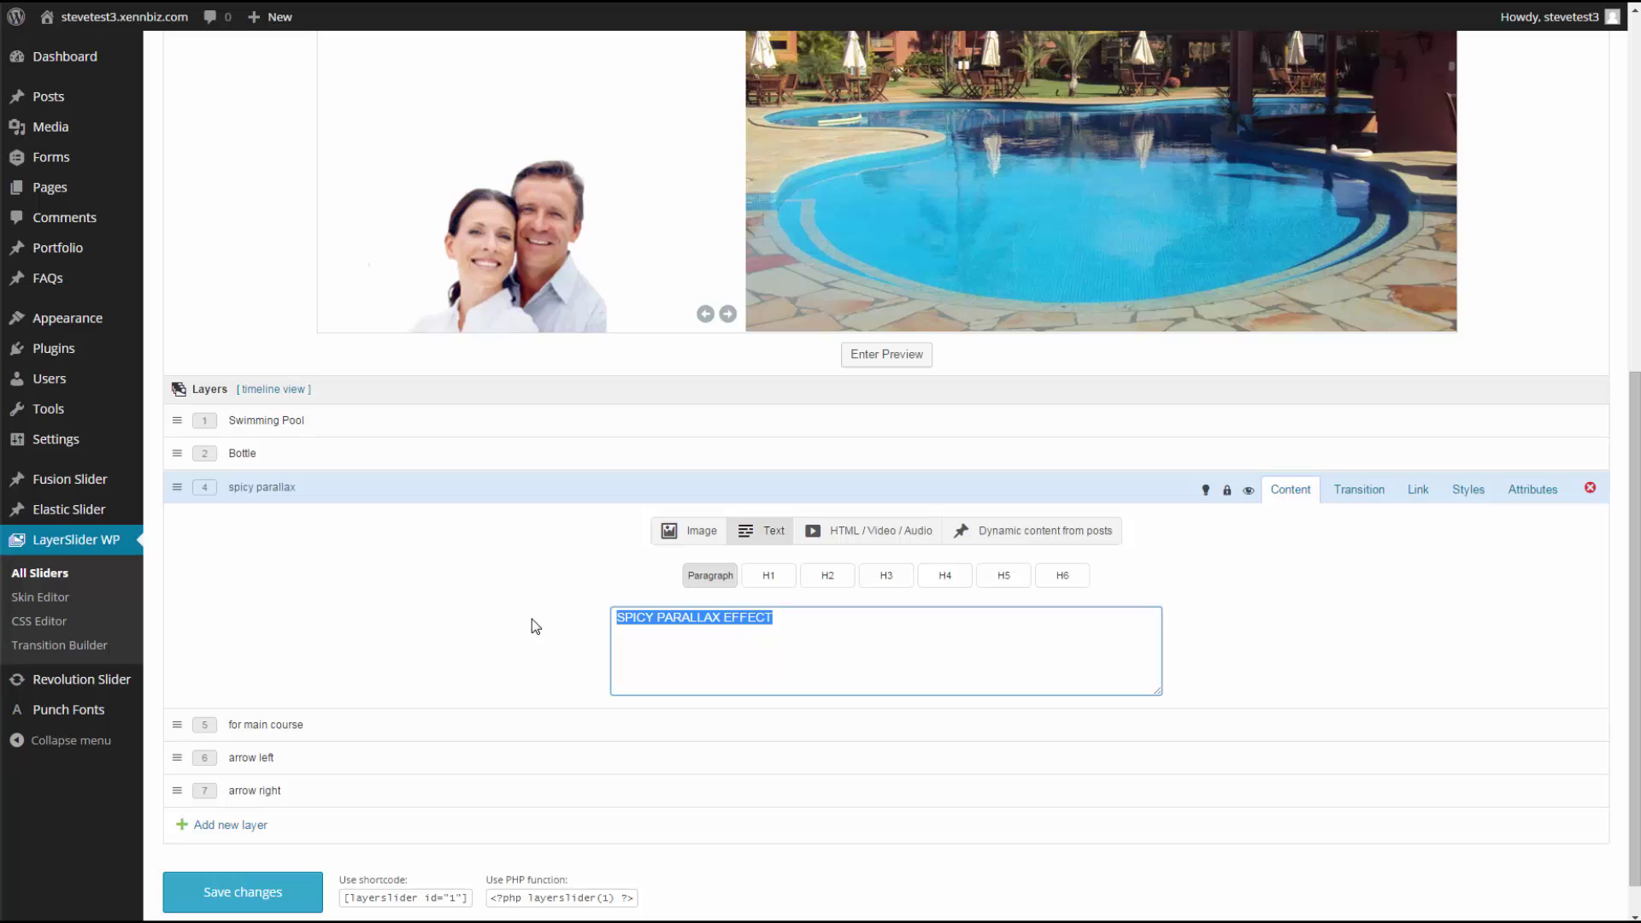
pyautogui.write("She's going on Vacation")
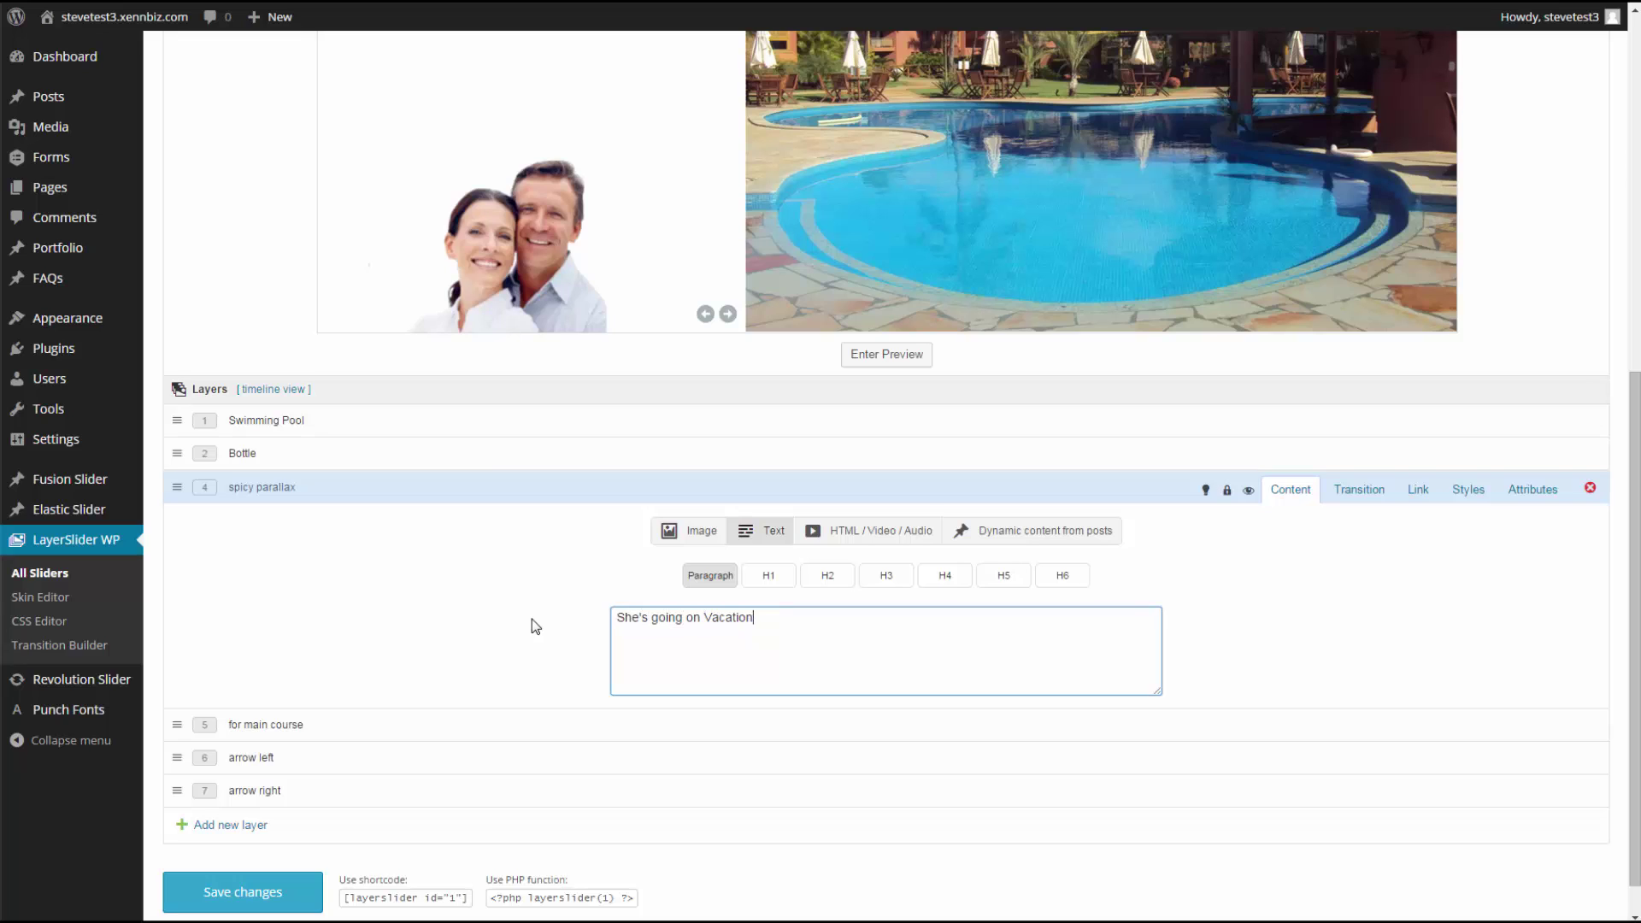
pyautogui.write('!')
pyautogui.scroll(3, 532, 619)
pyautogui.moveTo(463, 224)
pyautogui.mouseDown()
pyautogui.moveTo(565, 224)
pyautogui.moveTo(486, 228)
pyautogui.mouseUp()
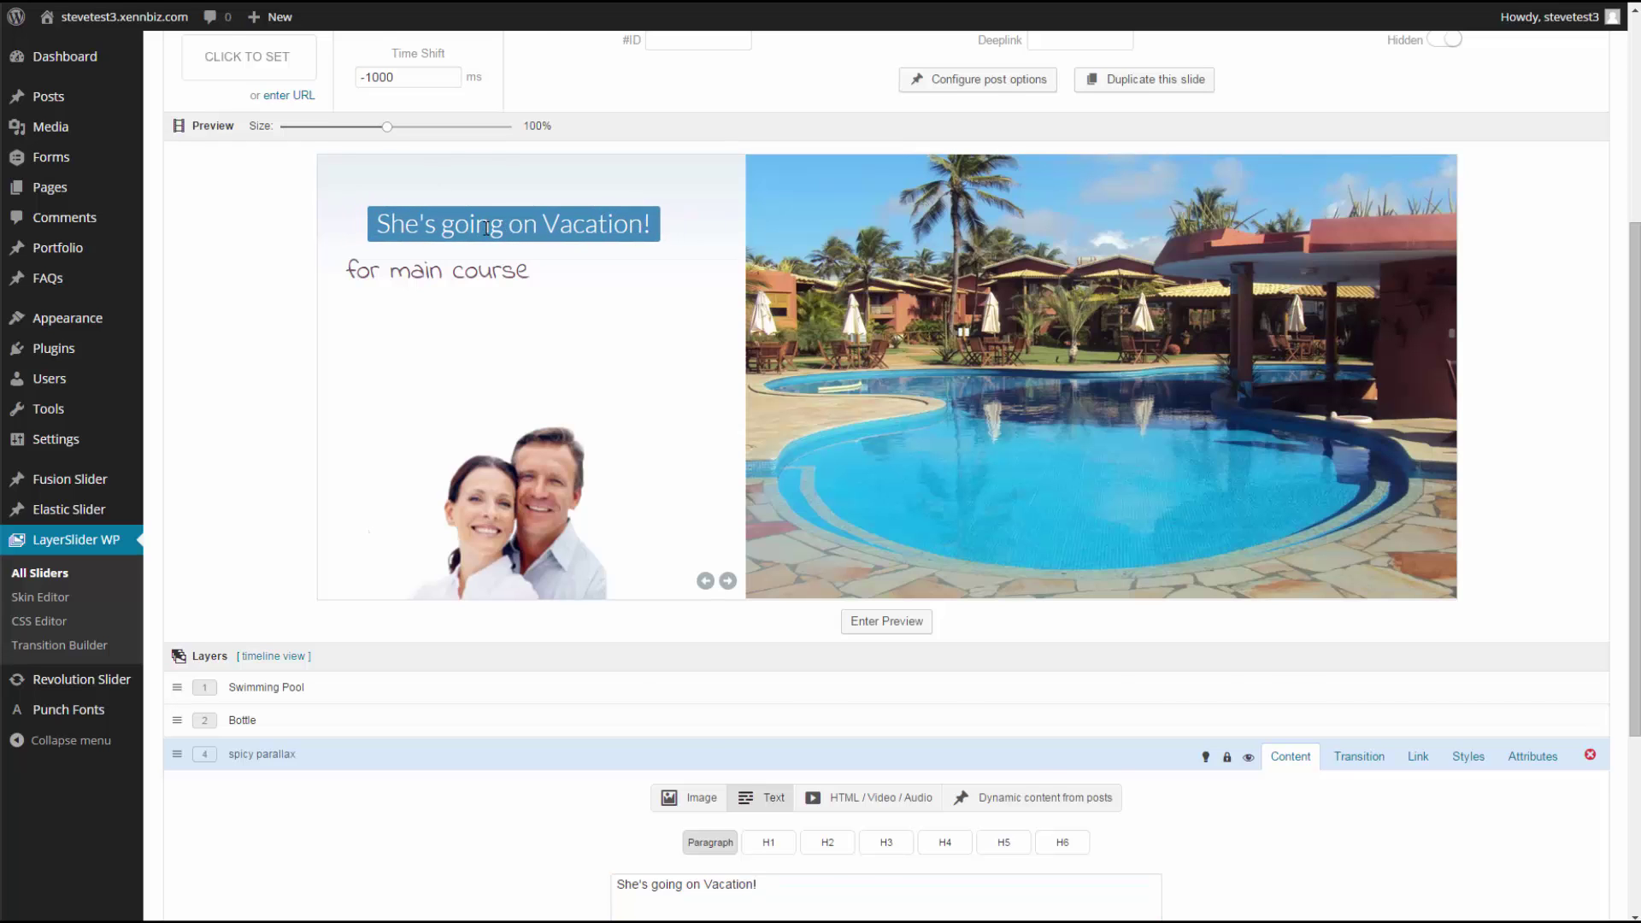
# Step: Set the background colour of the "spicy parallax" heading layer to #3d4ecc in its styles
pyautogui.scroll(-1, 940, 410)
pyautogui.click(1470, 667)
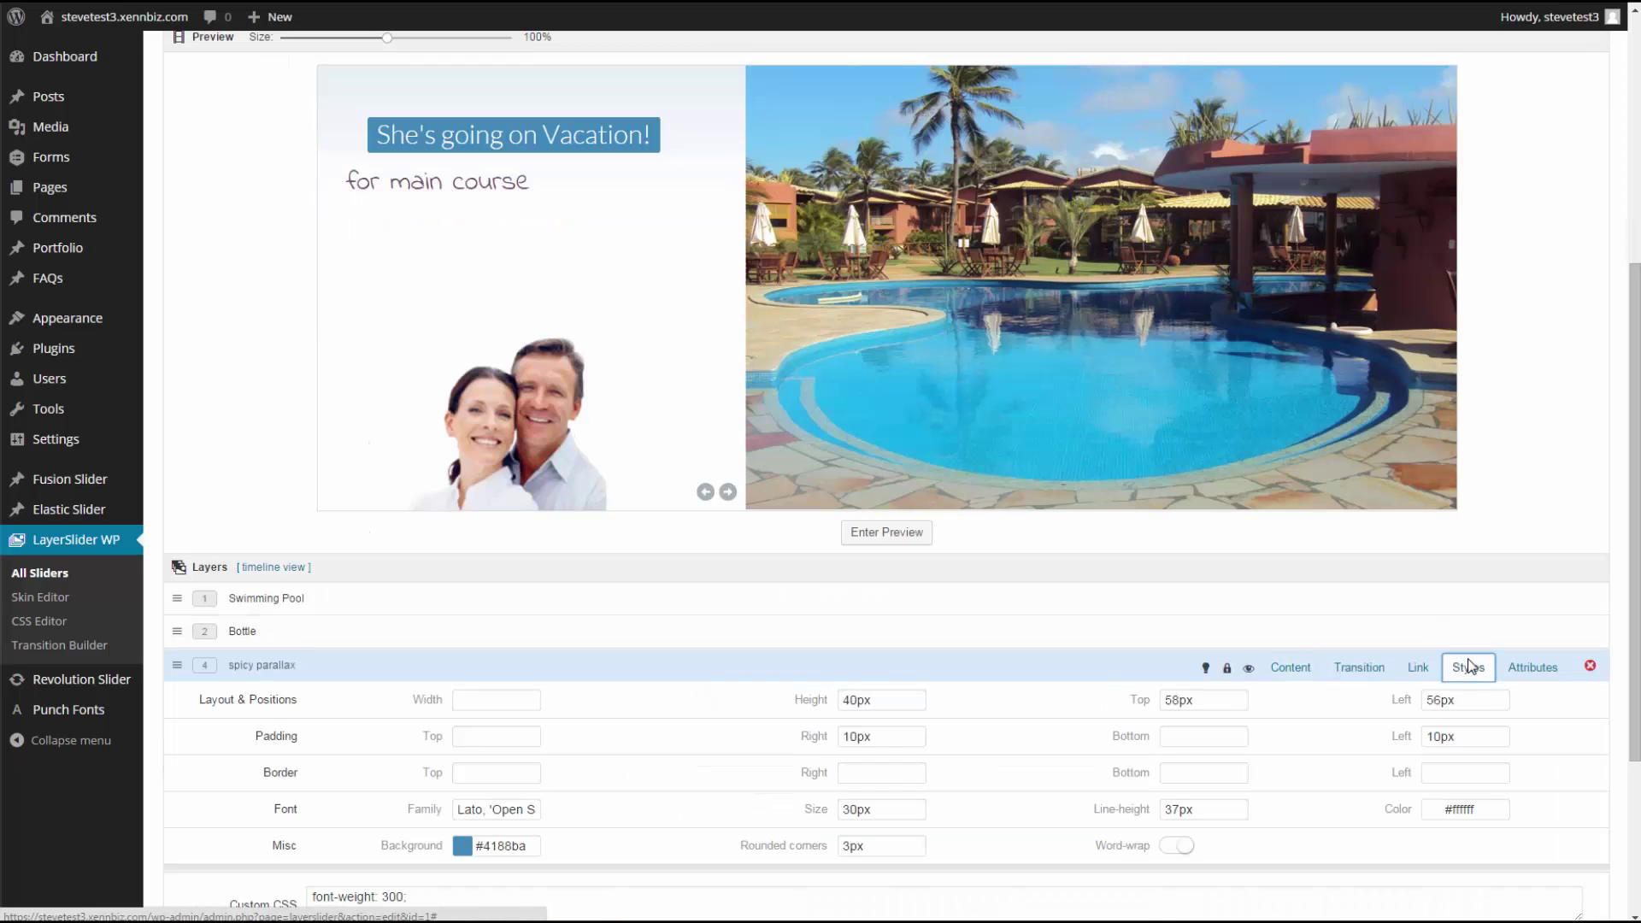
pyautogui.scroll(-1, 540, 781)
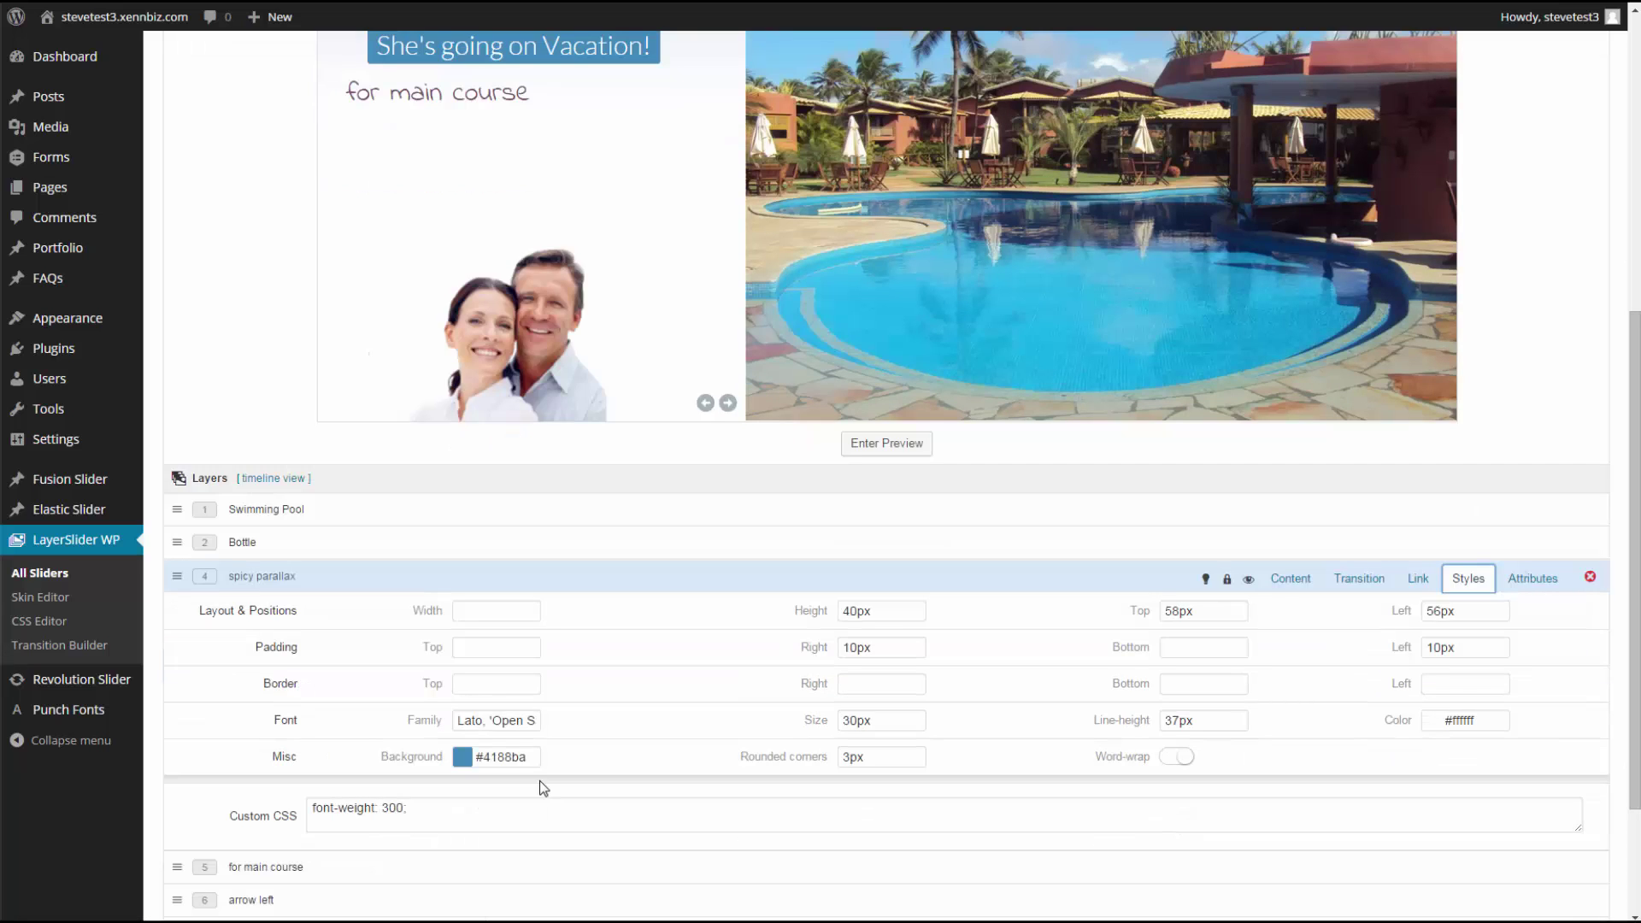
pyautogui.click(476, 757)
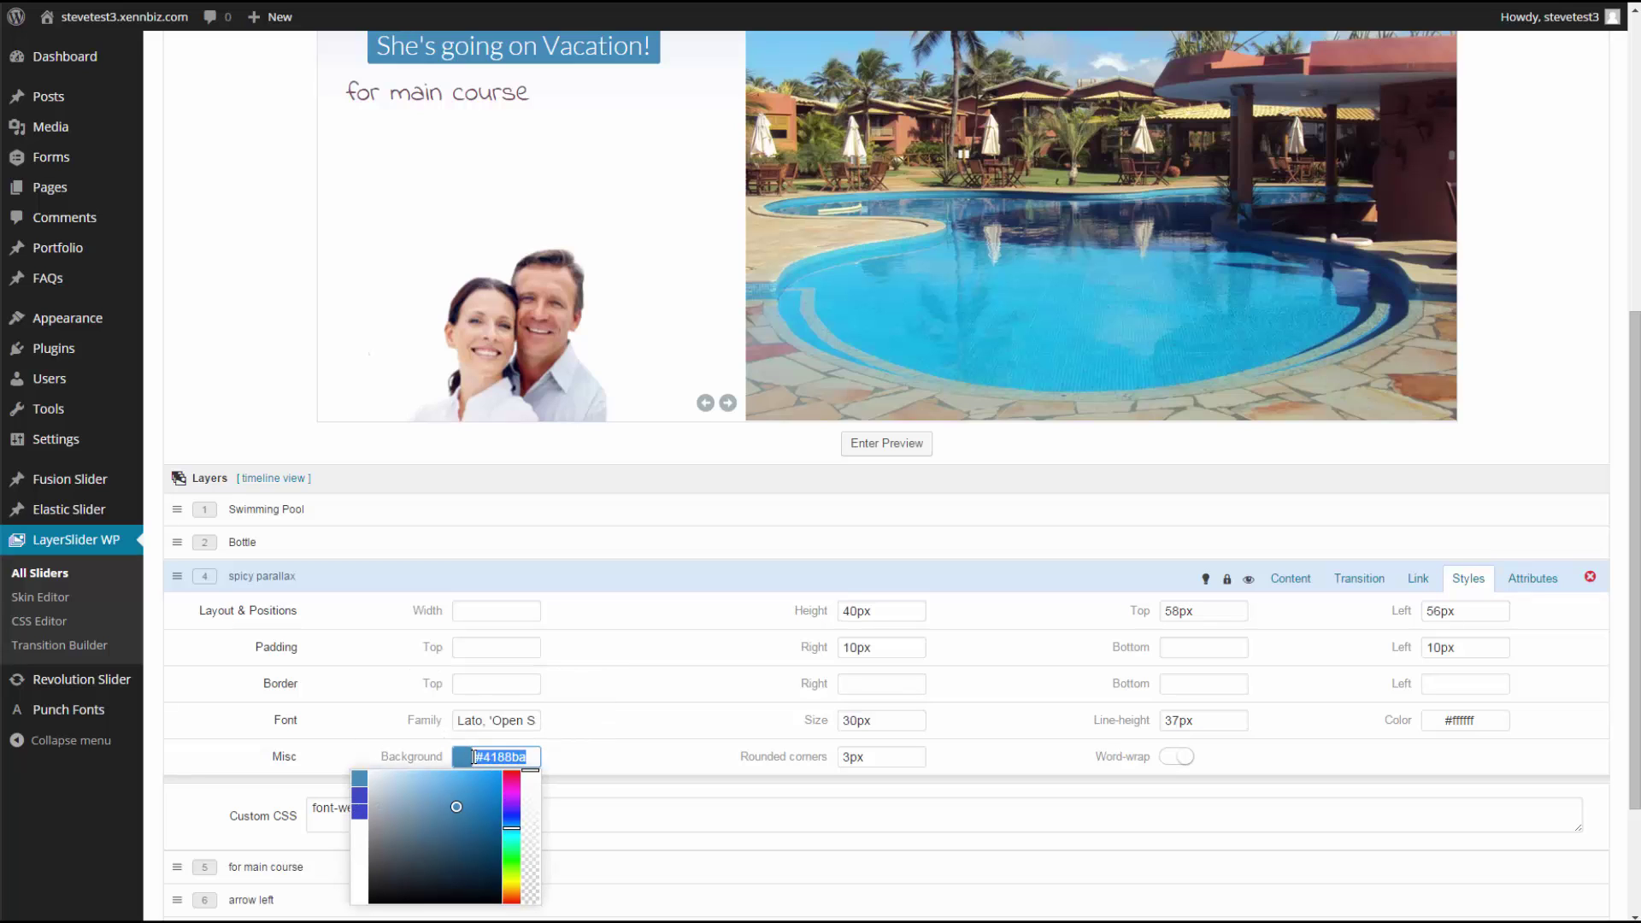
pyautogui.write('#3d4ecc')
pyautogui.click(560, 758)
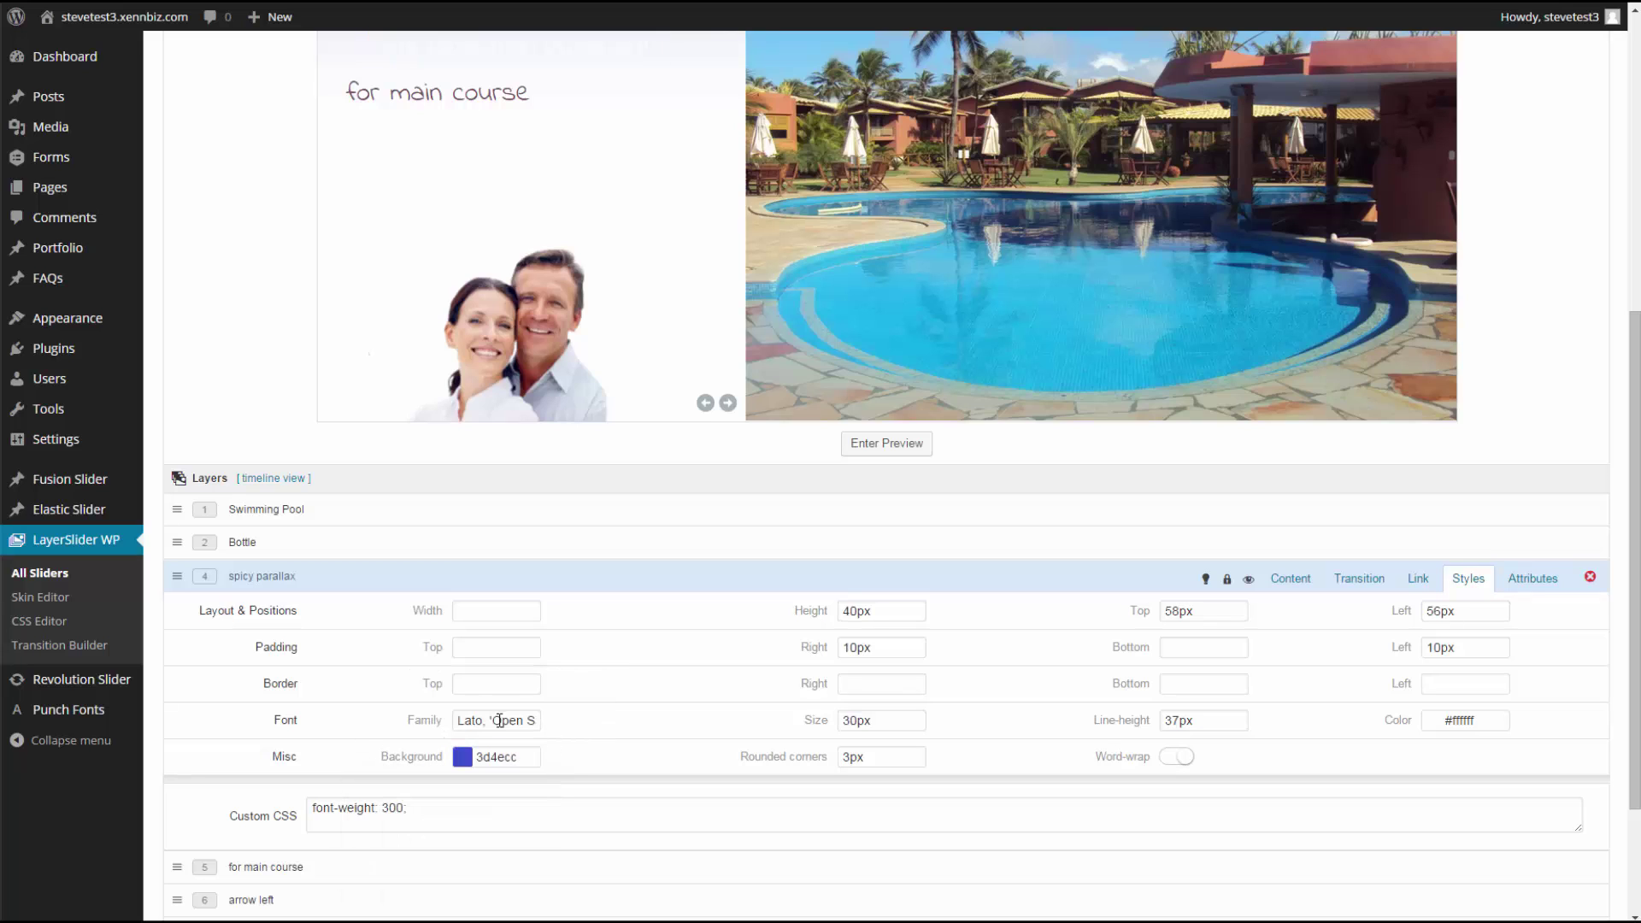
# Step: Replace the heading layer's font family with Indie Flower
pyautogui.moveTo(460, 720); pyautogui.dragTo(584, 722)
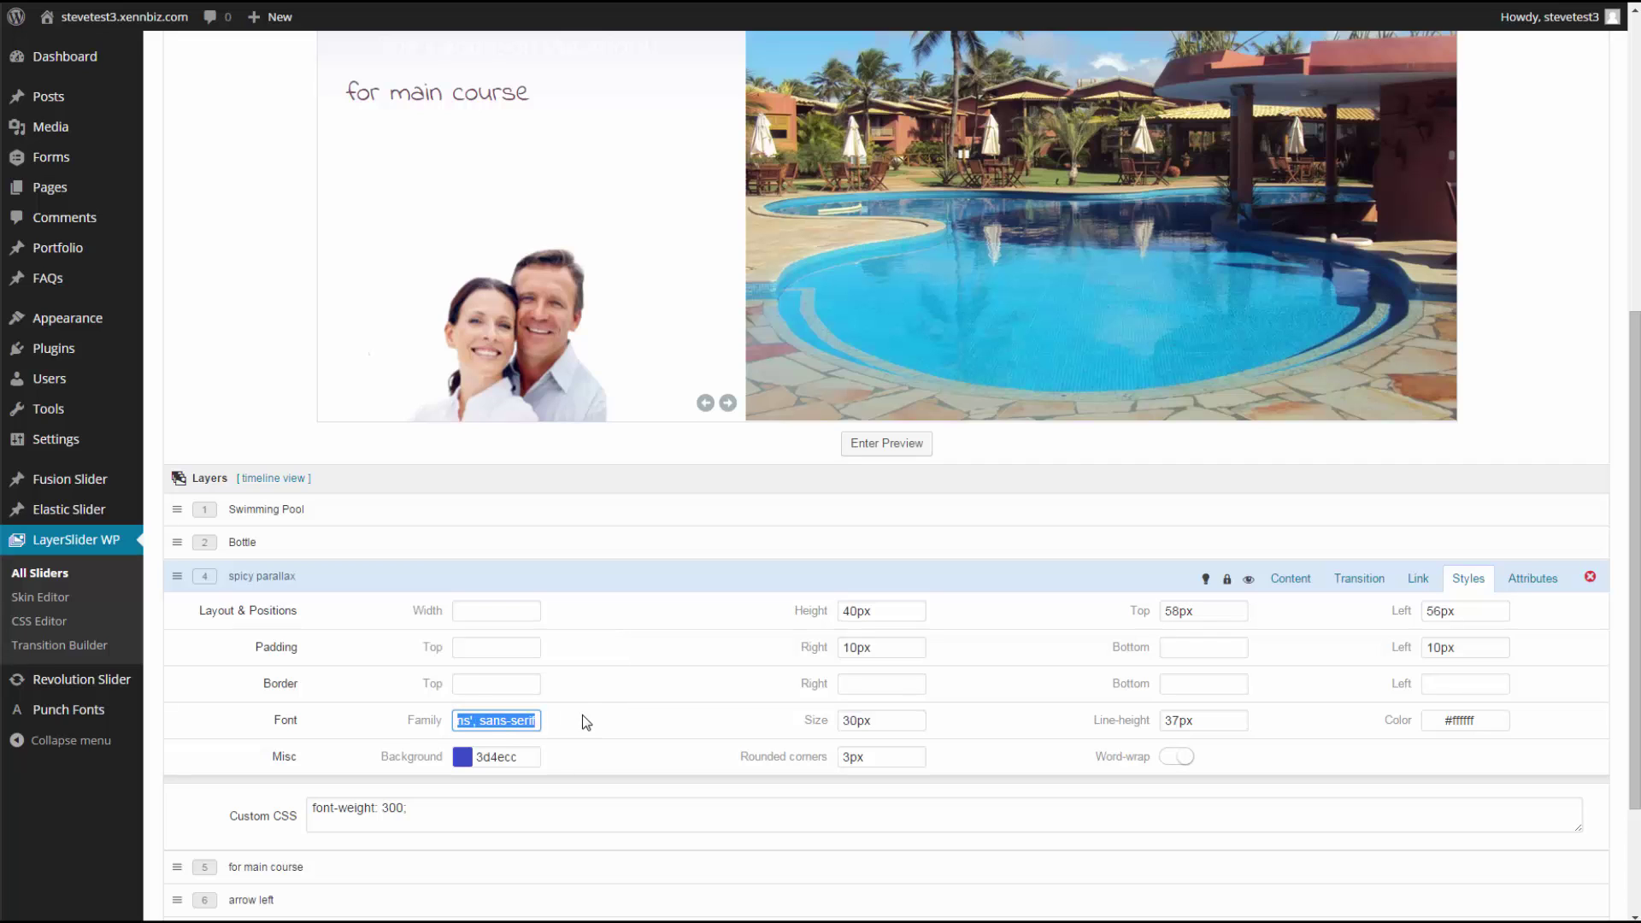
pyautogui.write('Indie Flower')
pyautogui.press('Tab')
pyautogui.scroll(-1, 556, 724)
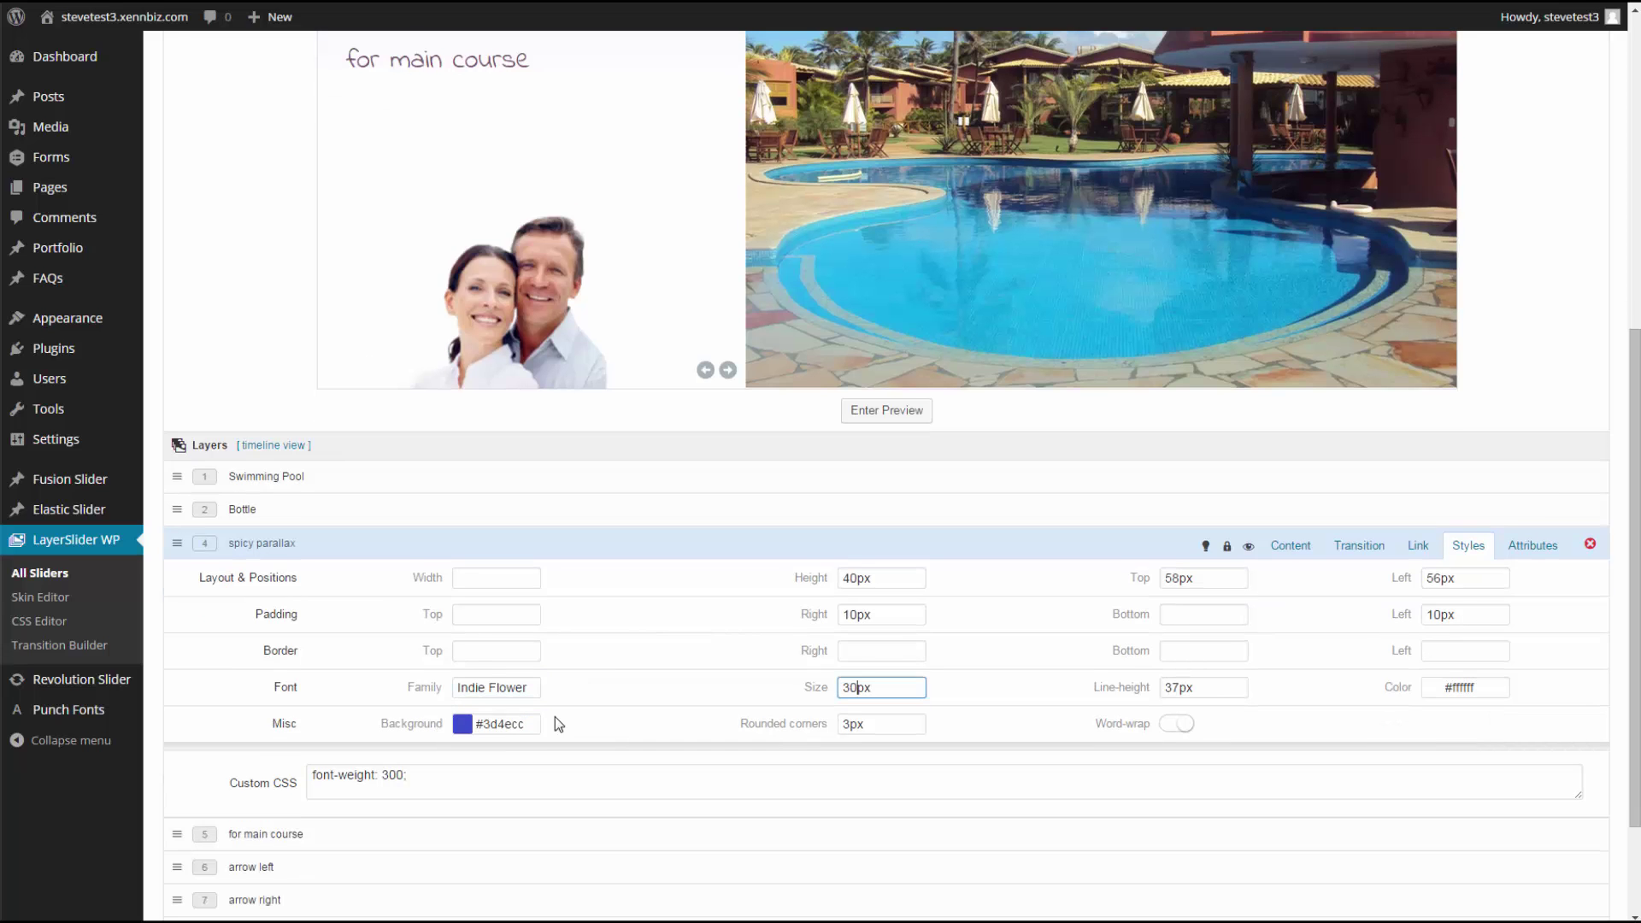
pyautogui.scroll(2, 555, 724)
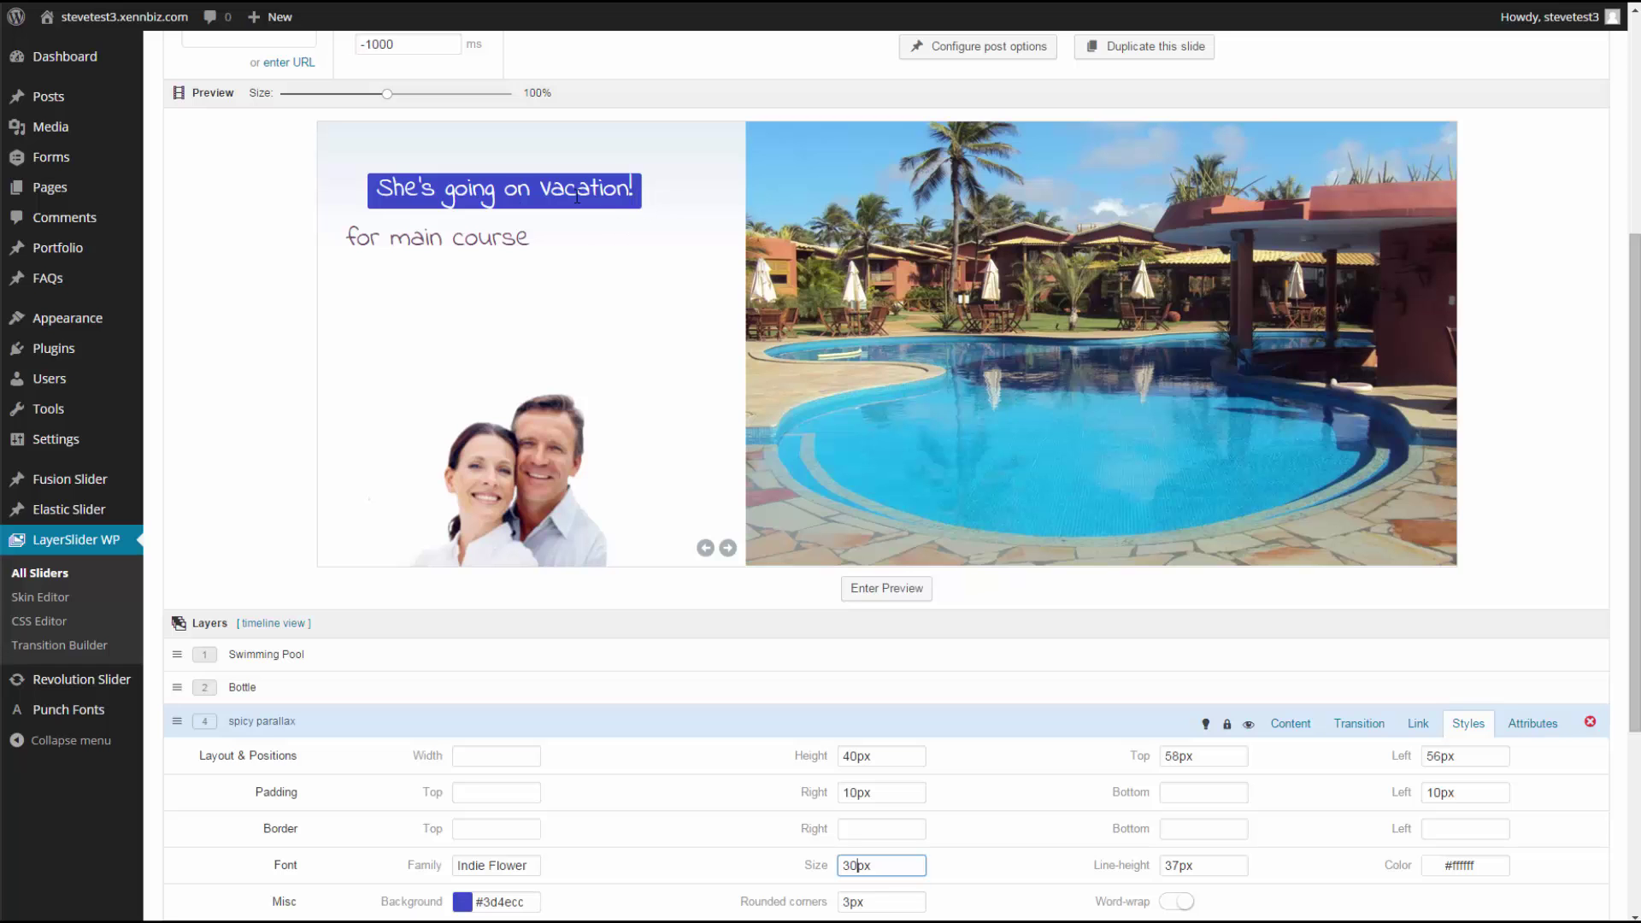
# Step: Try font sizes of 60px and 40px on the vacation heading
pyautogui.scroll(-2, 627, 197)
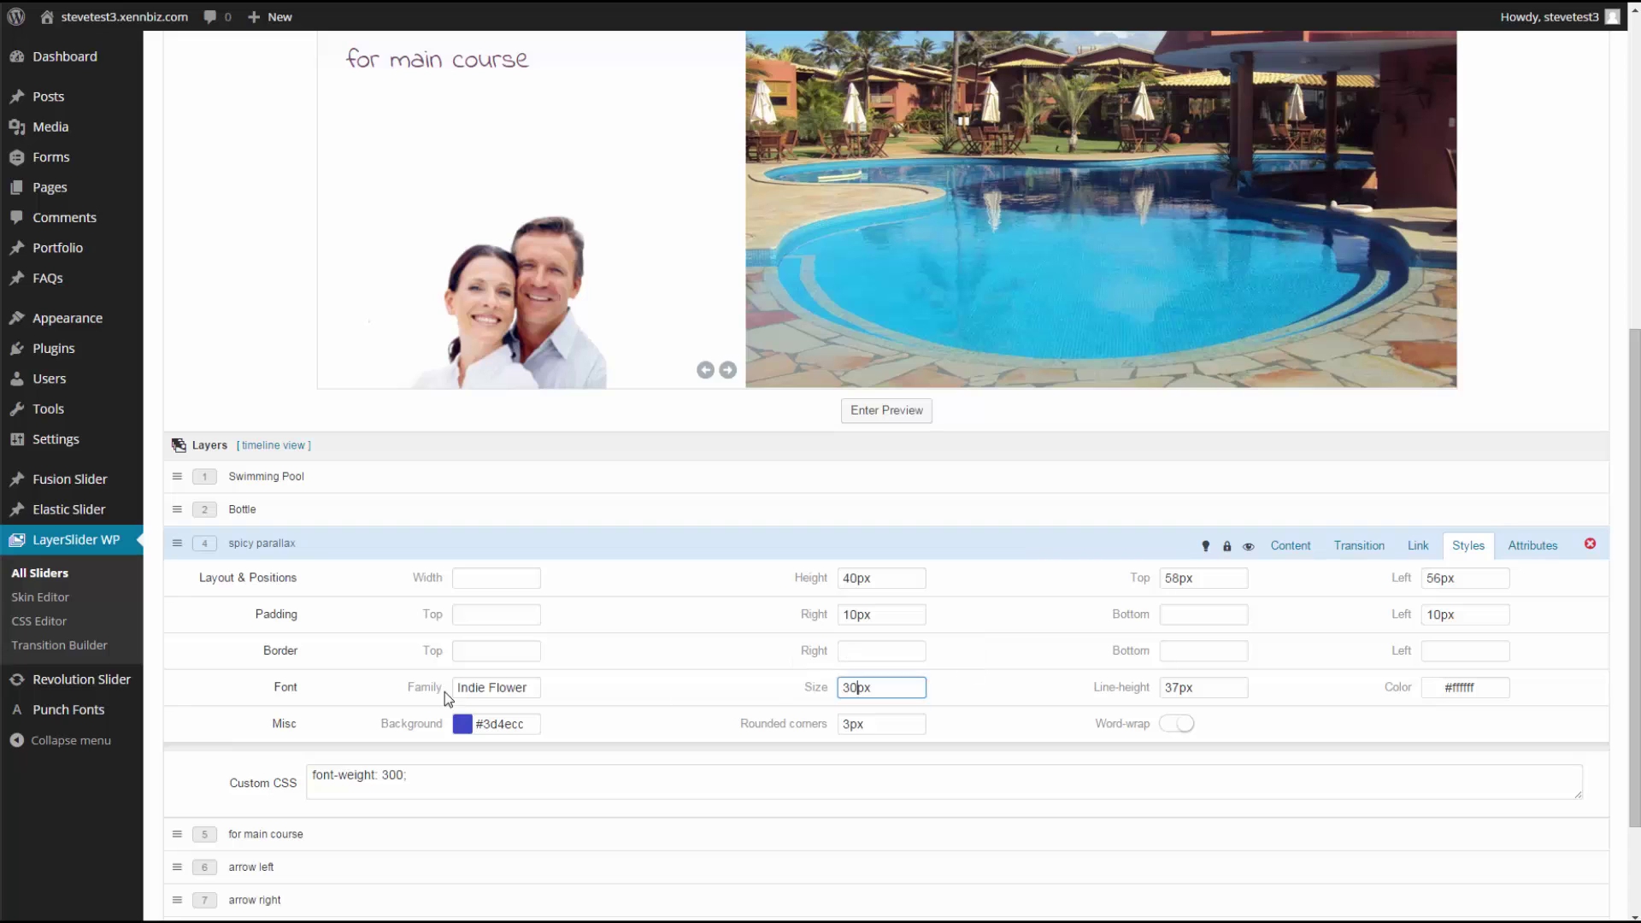
pyautogui.moveTo(857, 689); pyautogui.dragTo(835, 694)
pyautogui.write('60')
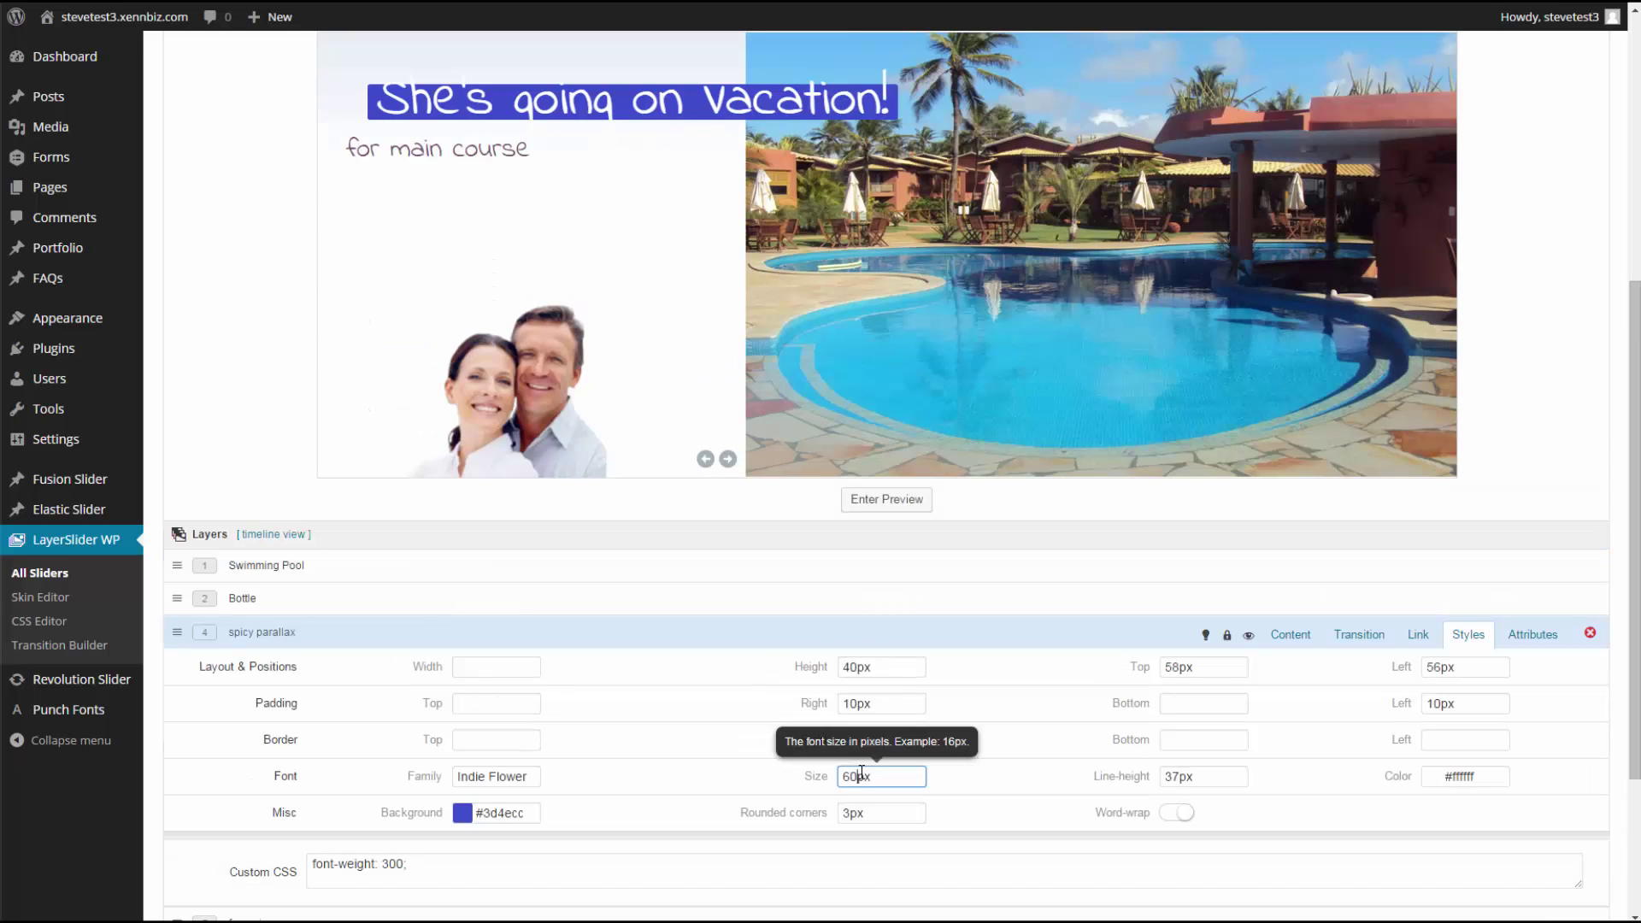
pyautogui.moveTo(855, 776); pyautogui.dragTo(838, 777)
pyautogui.moveTo(856, 776); pyautogui.dragTo(827, 779)
pyautogui.write('40')
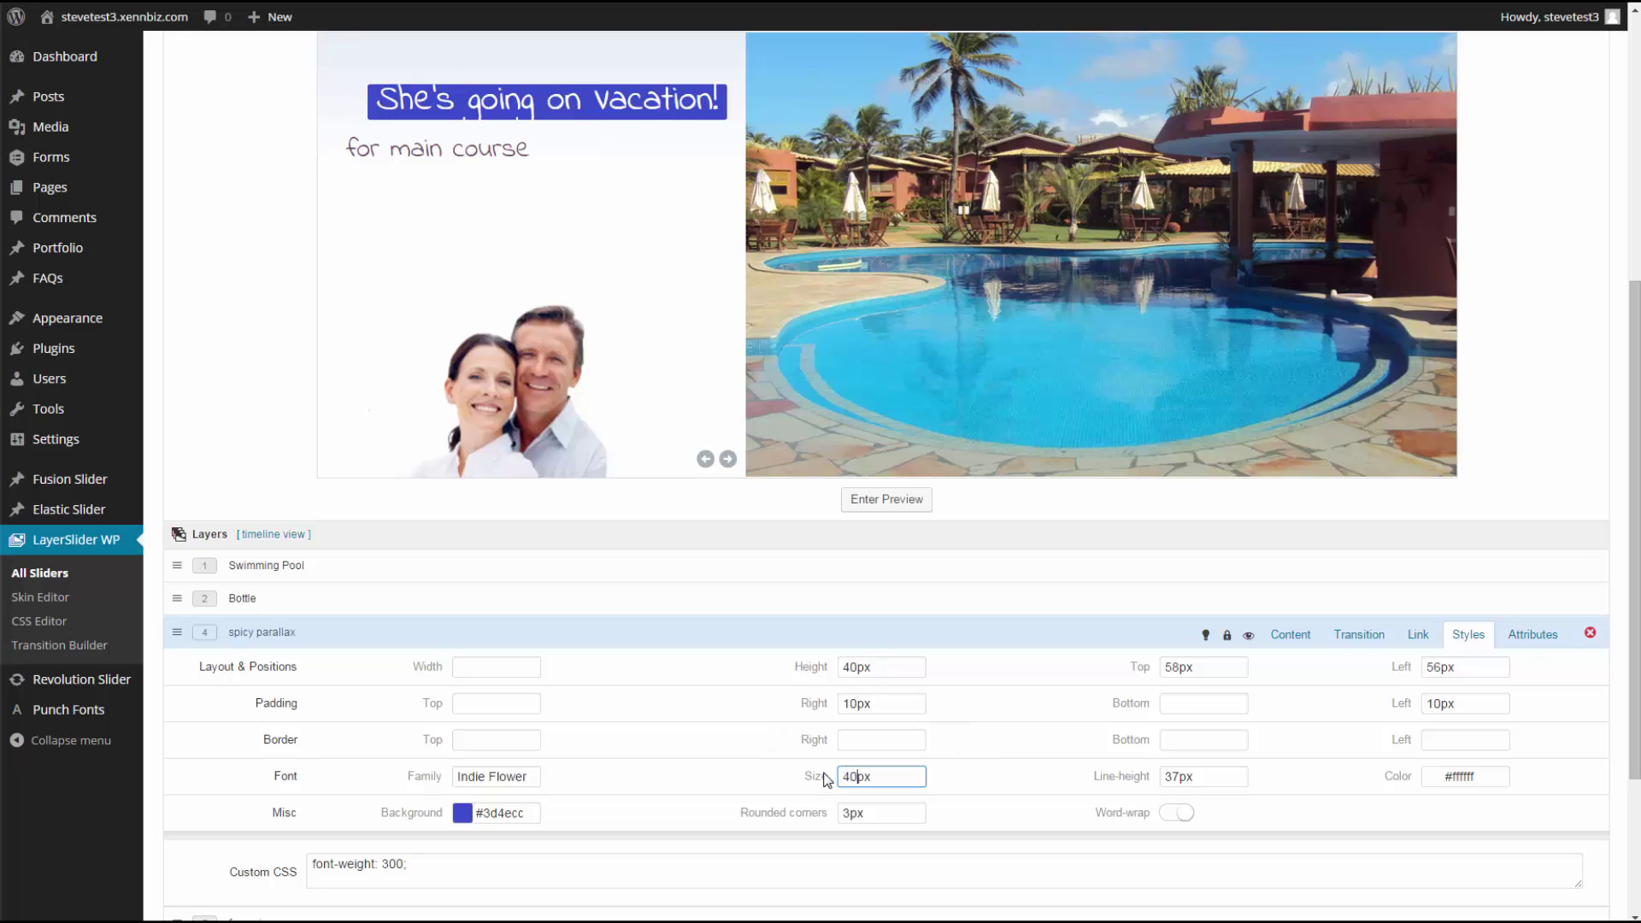
# Step: Set the vacation heading's font size to 45px and move it to about top 54px, left 14px
pyautogui.moveTo(860, 776); pyautogui.dragTo(833, 776)
pyautogui.write('465')
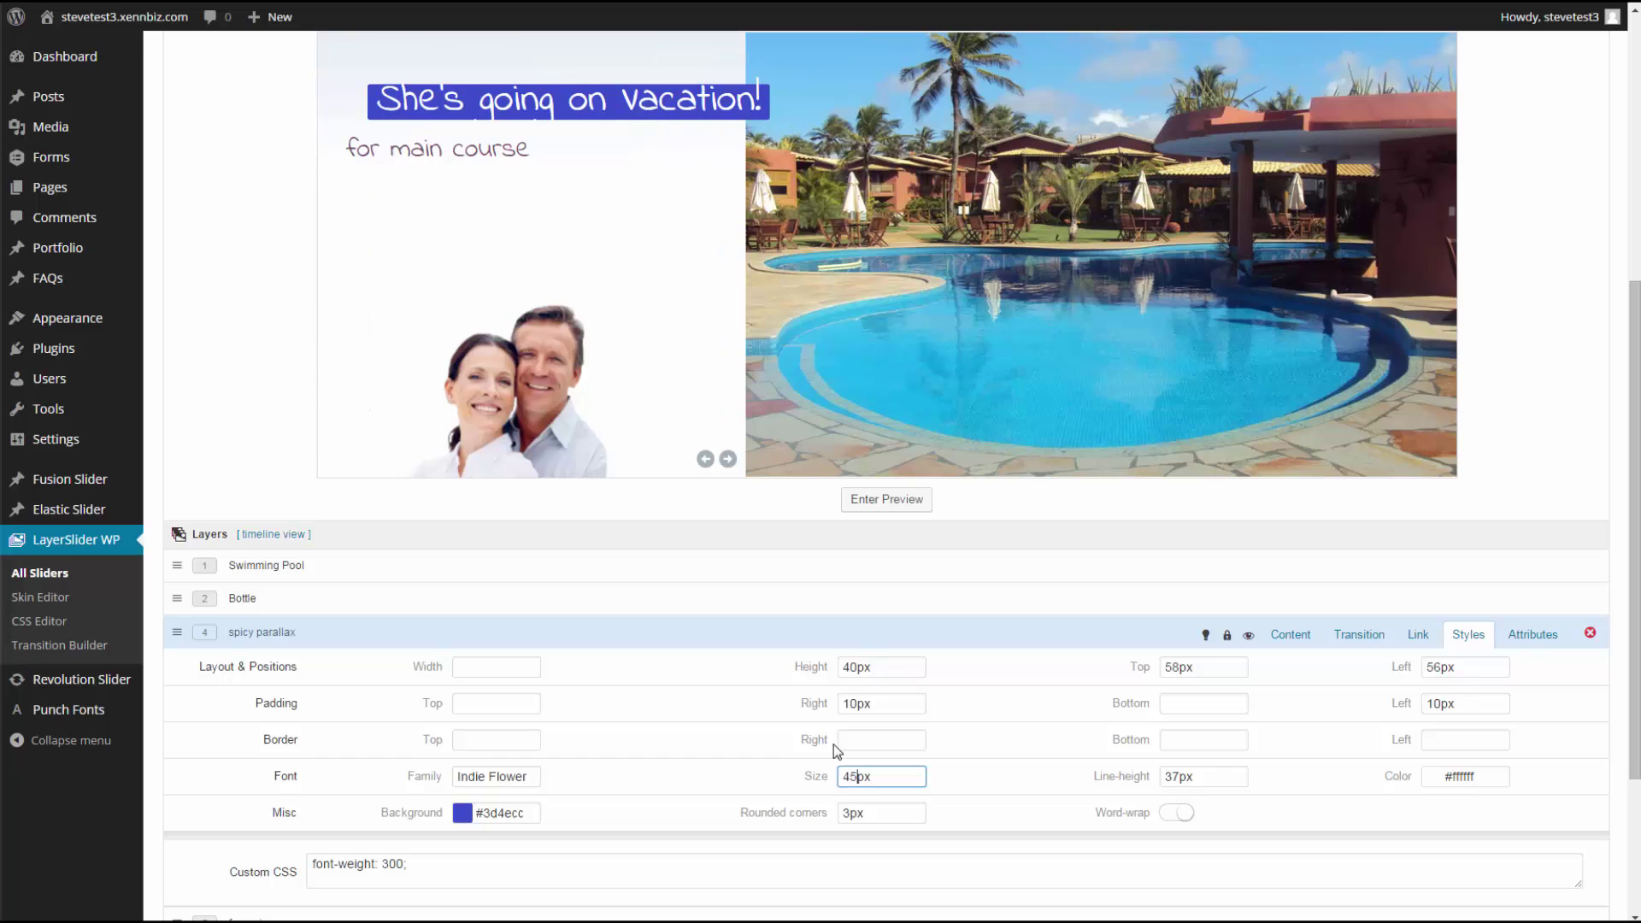
pyautogui.moveTo(696, 97); pyautogui.dragTo(658, 91)
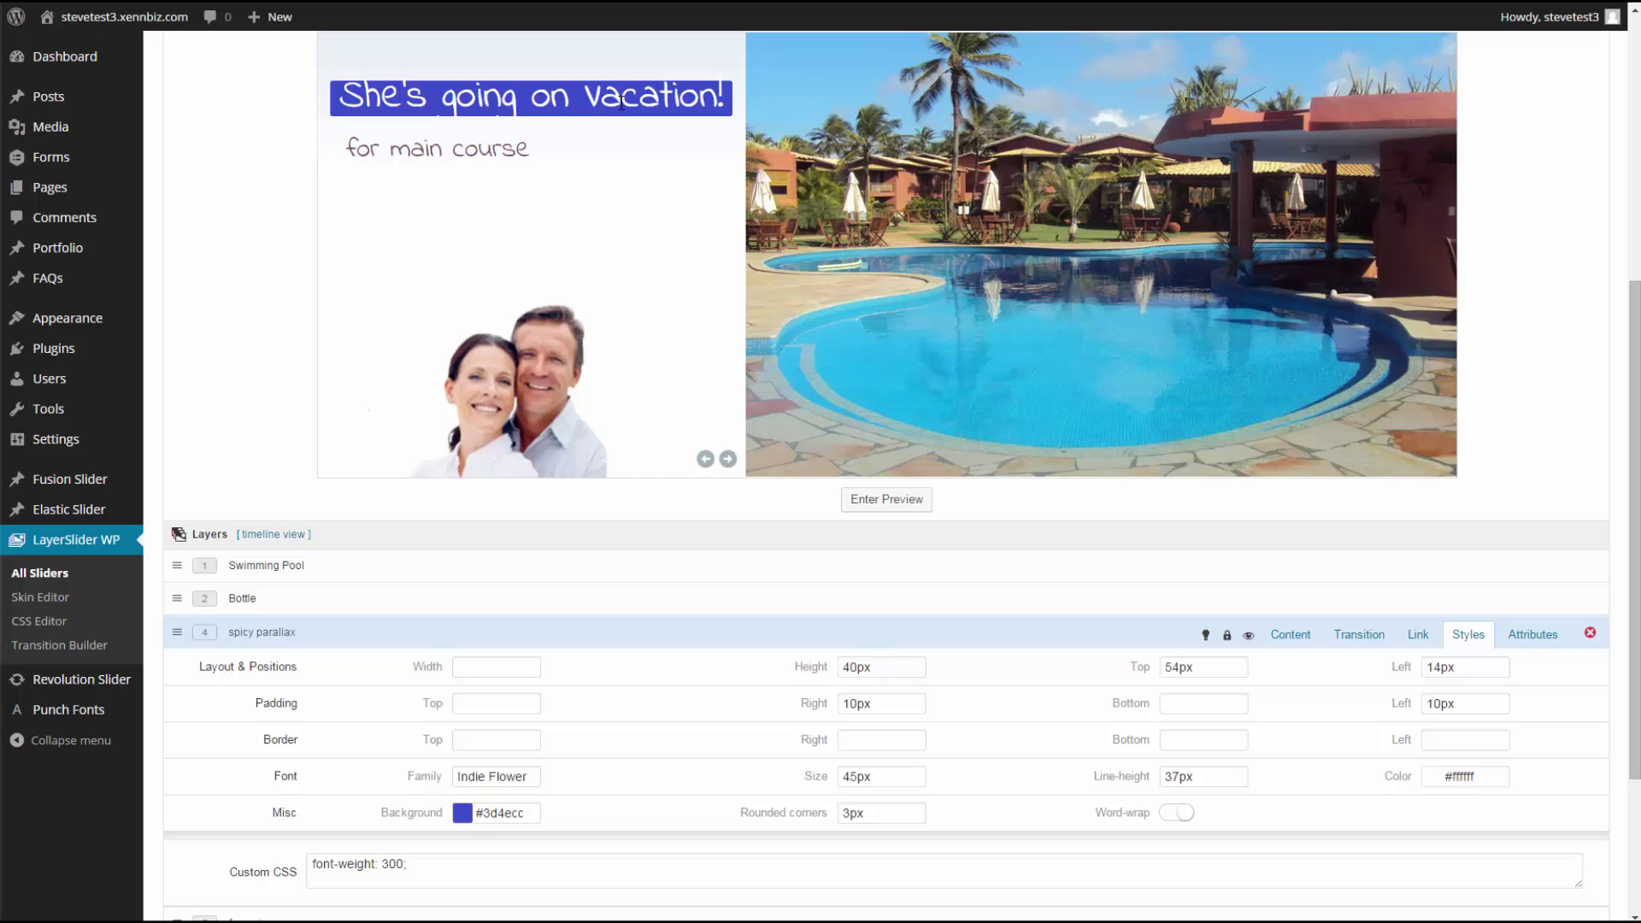
# Step: Give the vacation heading a top and bottom padding of 10
pyautogui.click(503, 700)
pyautogui.write('10')
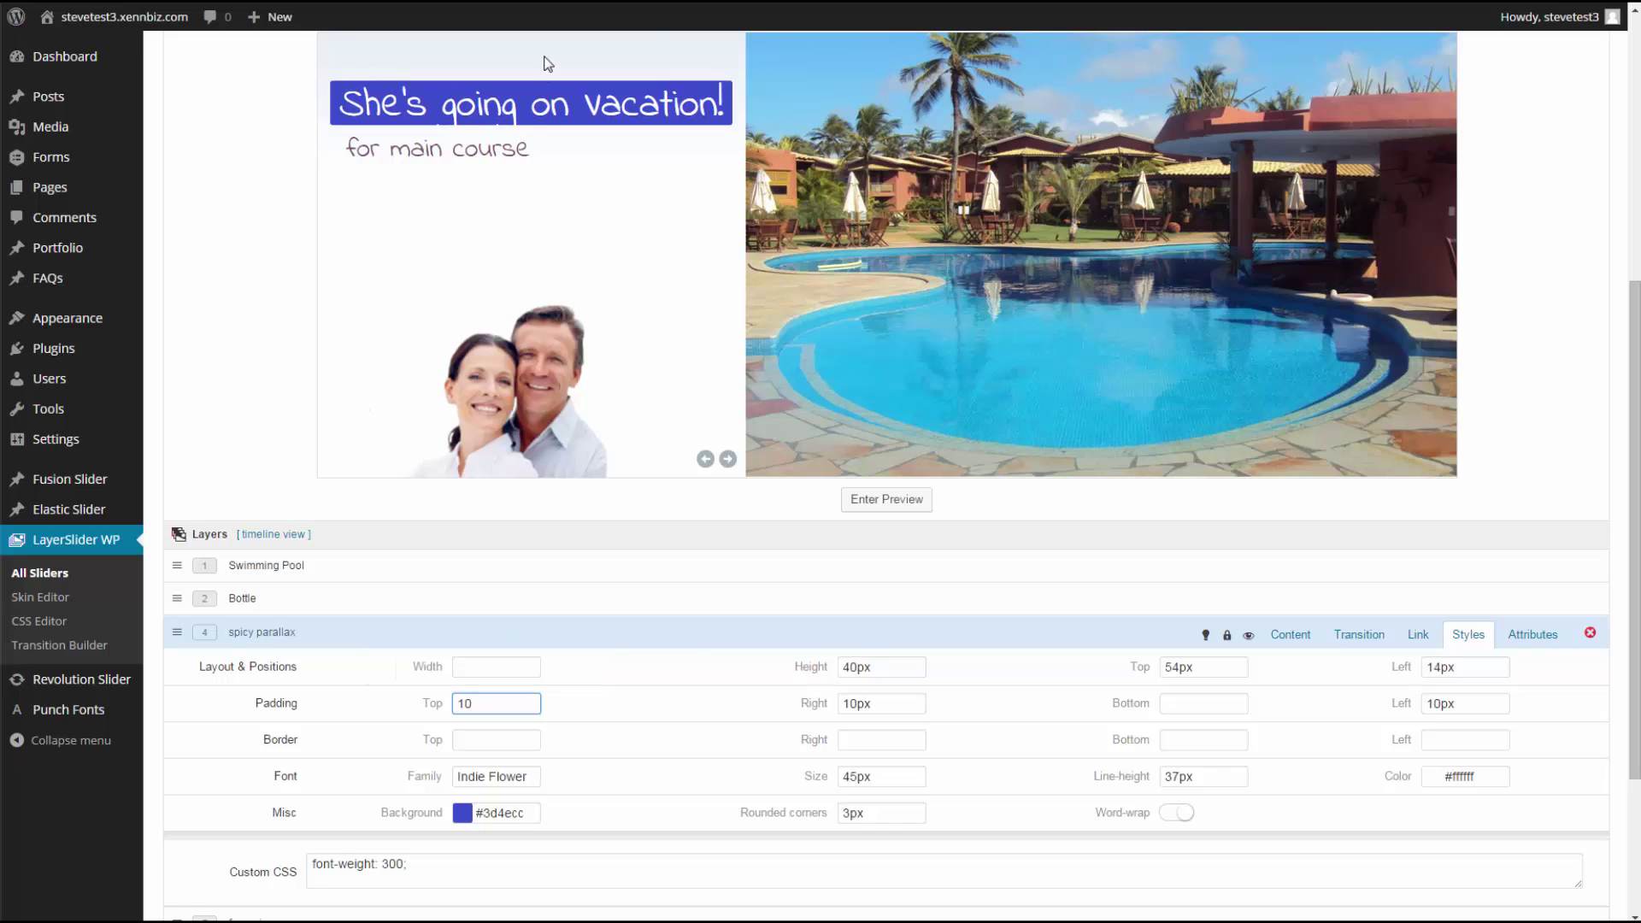
pyautogui.click(1199, 704)
pyautogui.write('10')
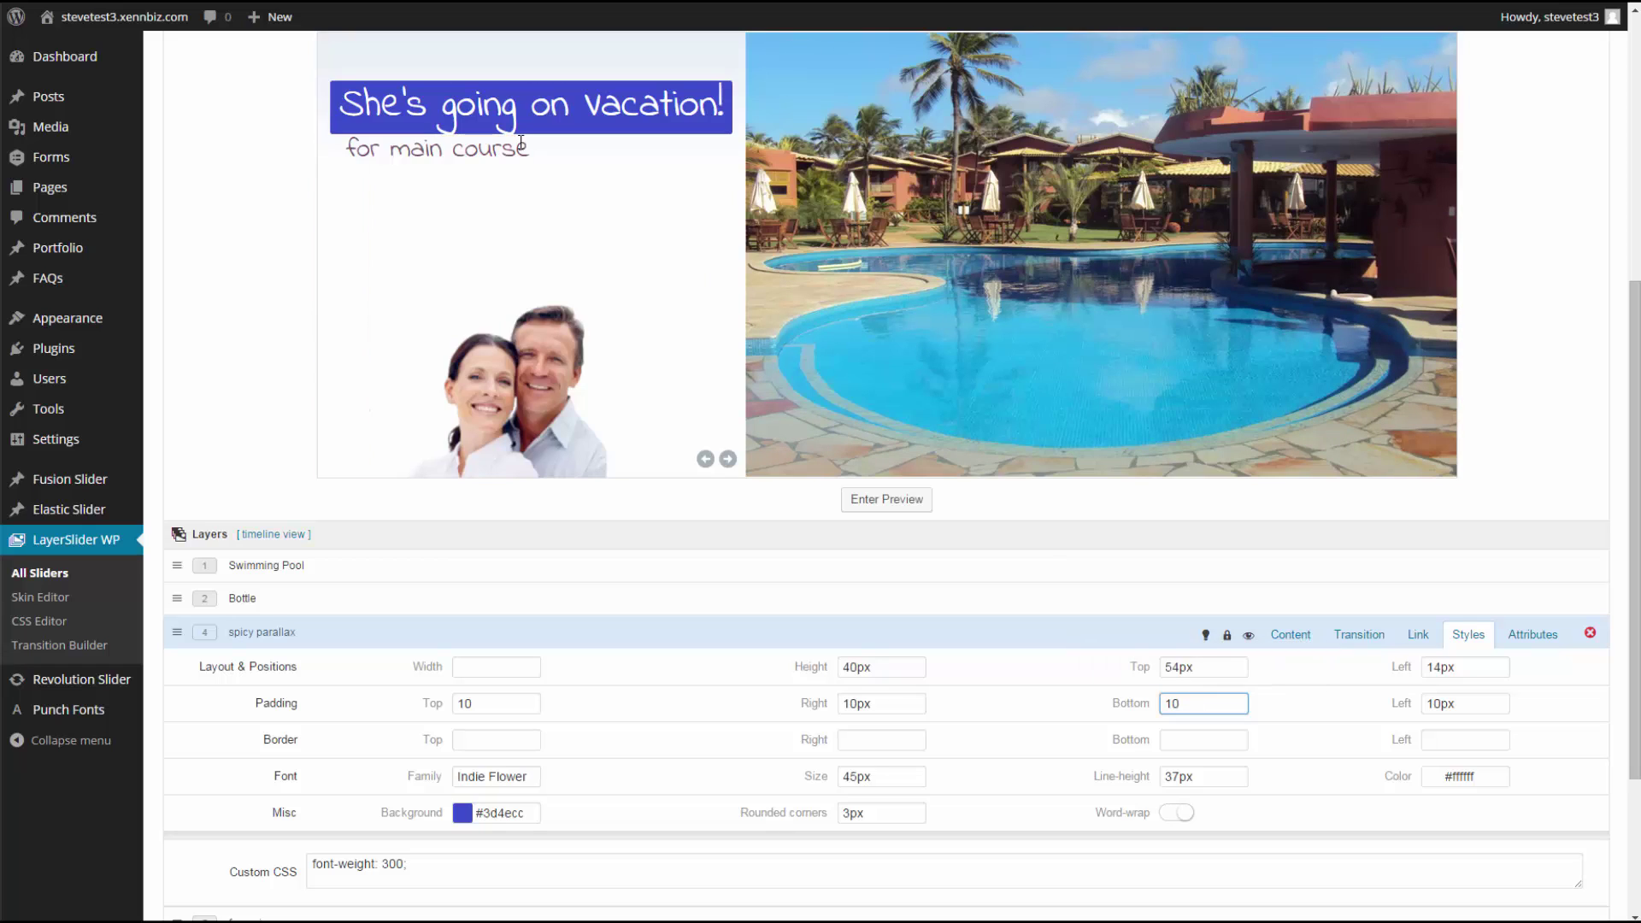
# Step: Set the vacation heading's top and bottom padding to 12
pyautogui.click(450, 706)
pyautogui.write('12')
pyautogui.click(1212, 701)
pyautogui.write('12')
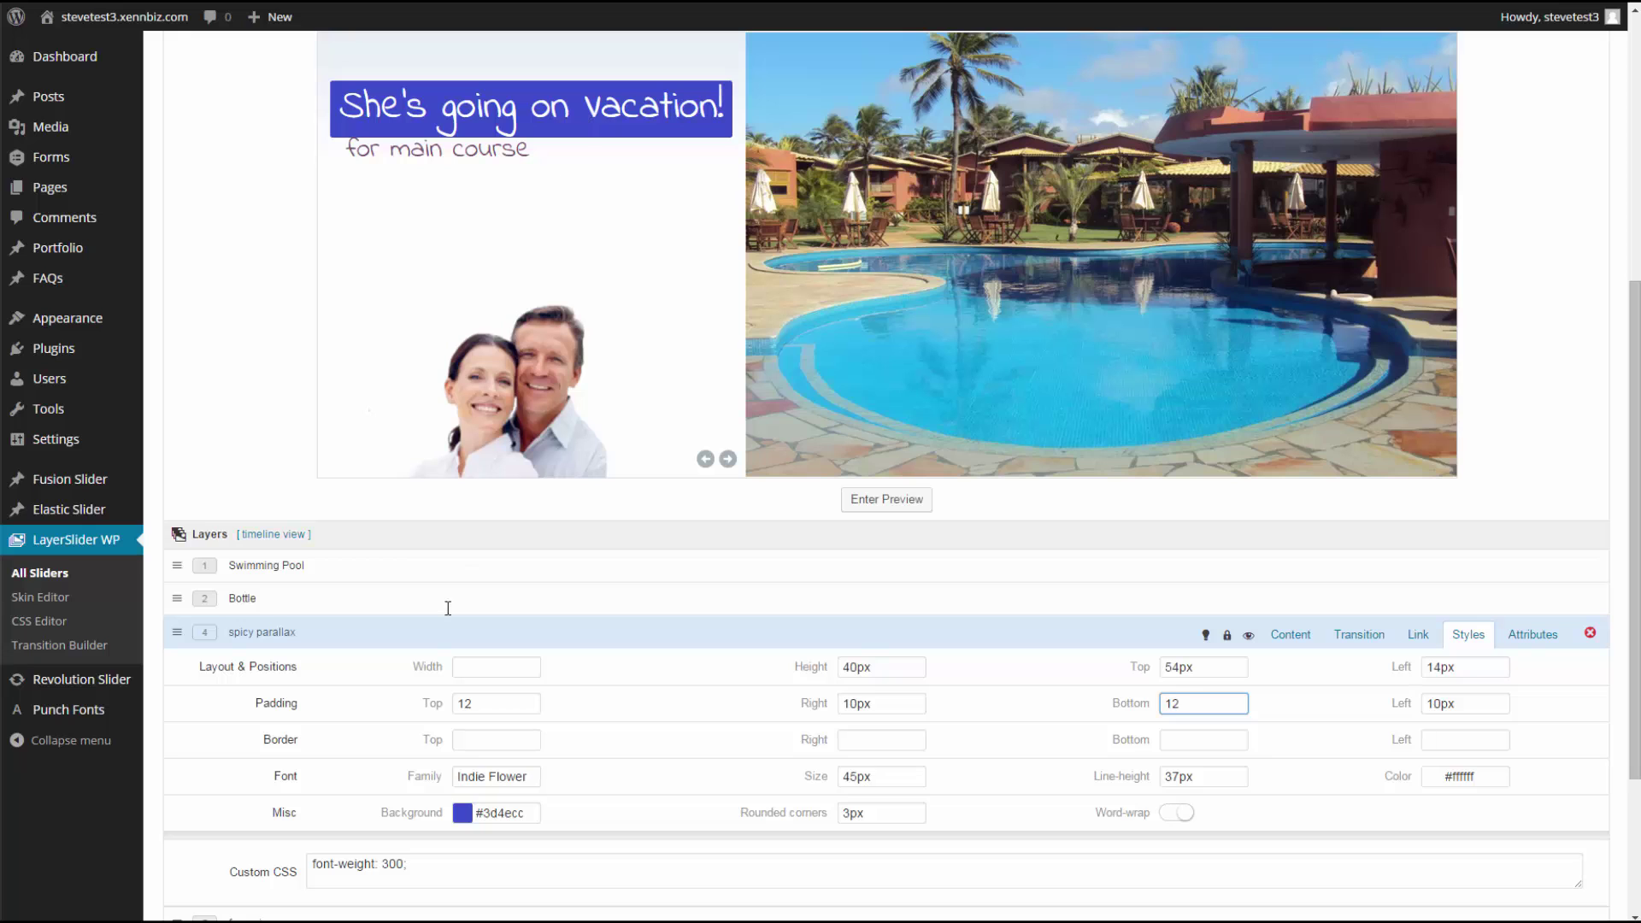
# Step: Rename the "spicy parallax" layer as "She's going on Vacation!"
pyautogui.moveTo(303, 632); pyautogui.dragTo(214, 632)
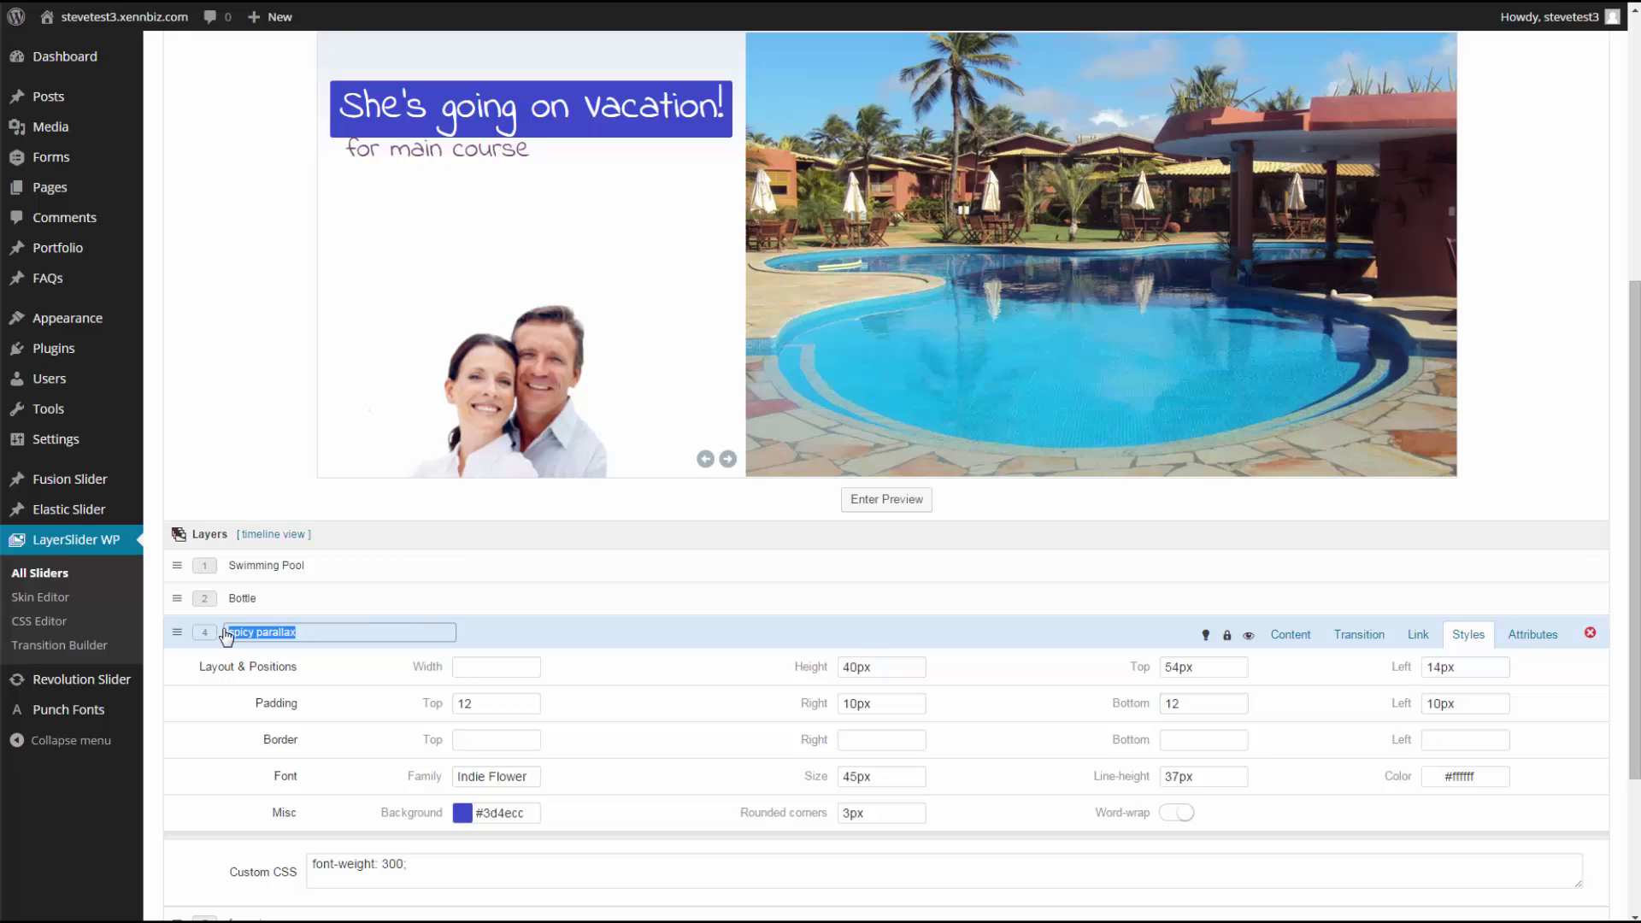
pyautogui.write("She's going on Vacation!")
# Step: Delete the "for main course" text layer from the slide
pyautogui.scroll(-3, 227, 637)
pyautogui.click(260, 680)
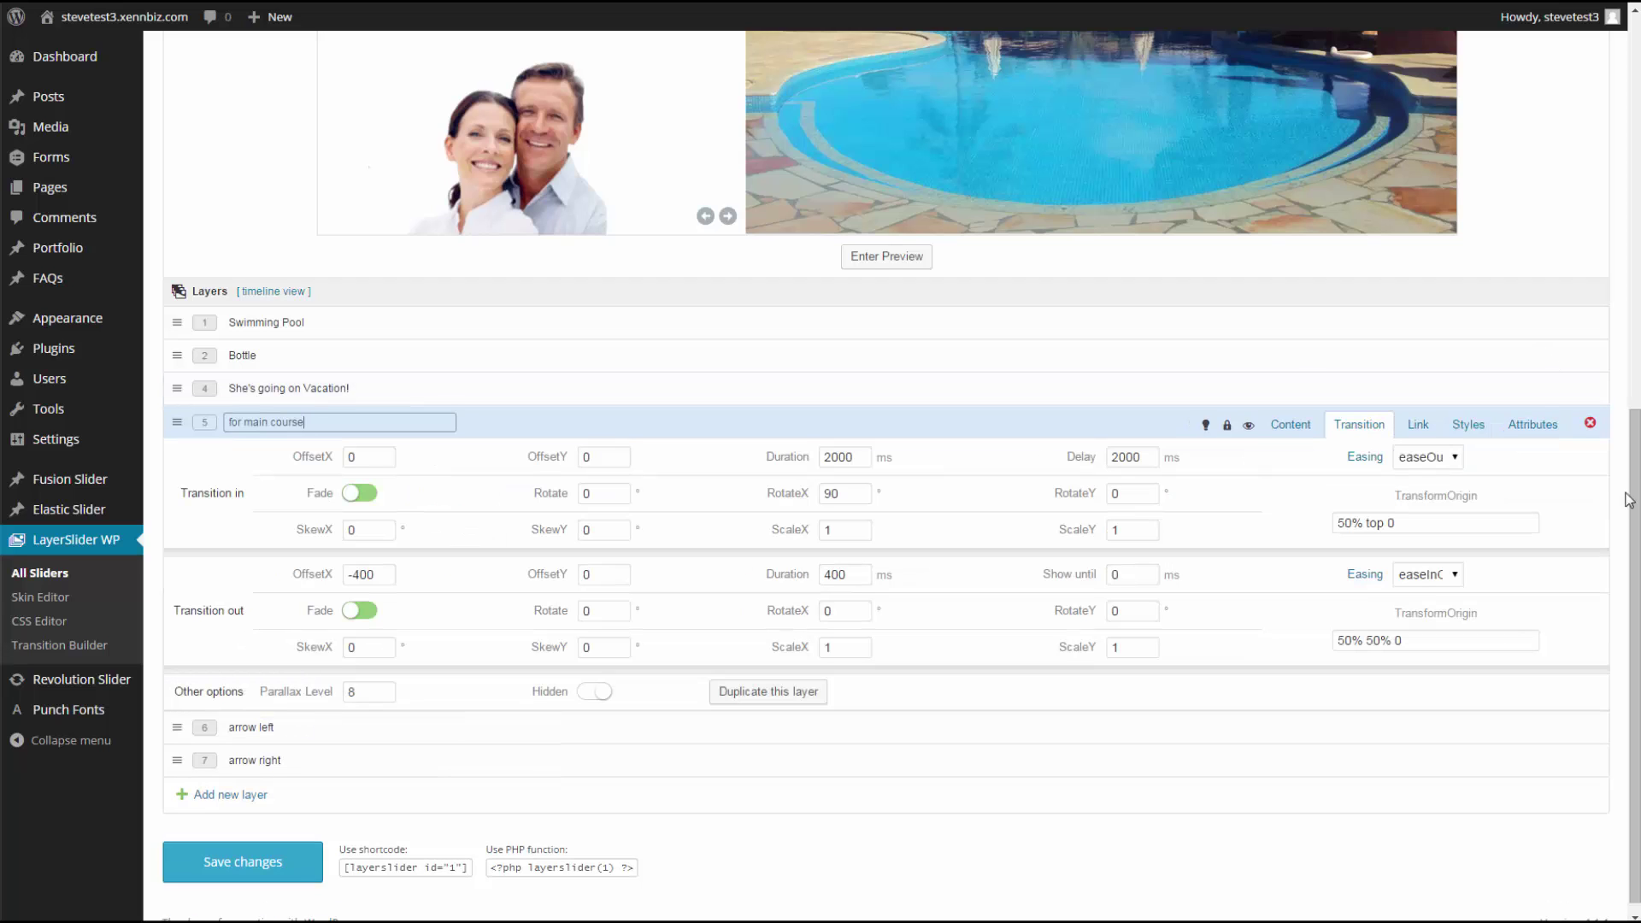
pyautogui.click(1590, 423)
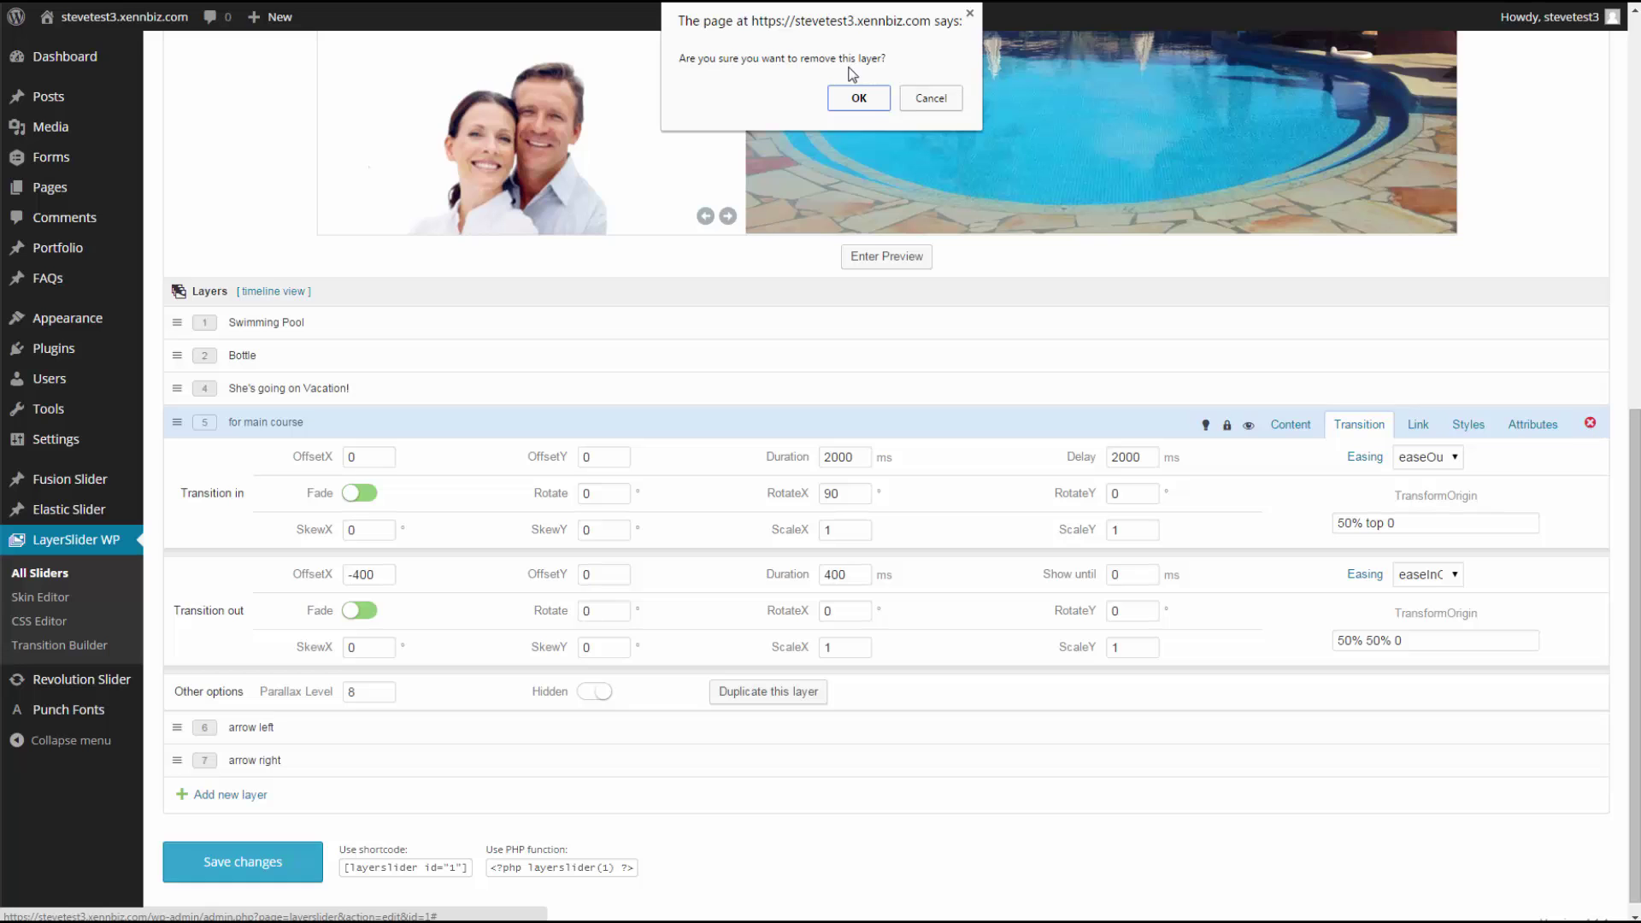
pyautogui.click(859, 98)
pyautogui.scroll(2, 824, 264)
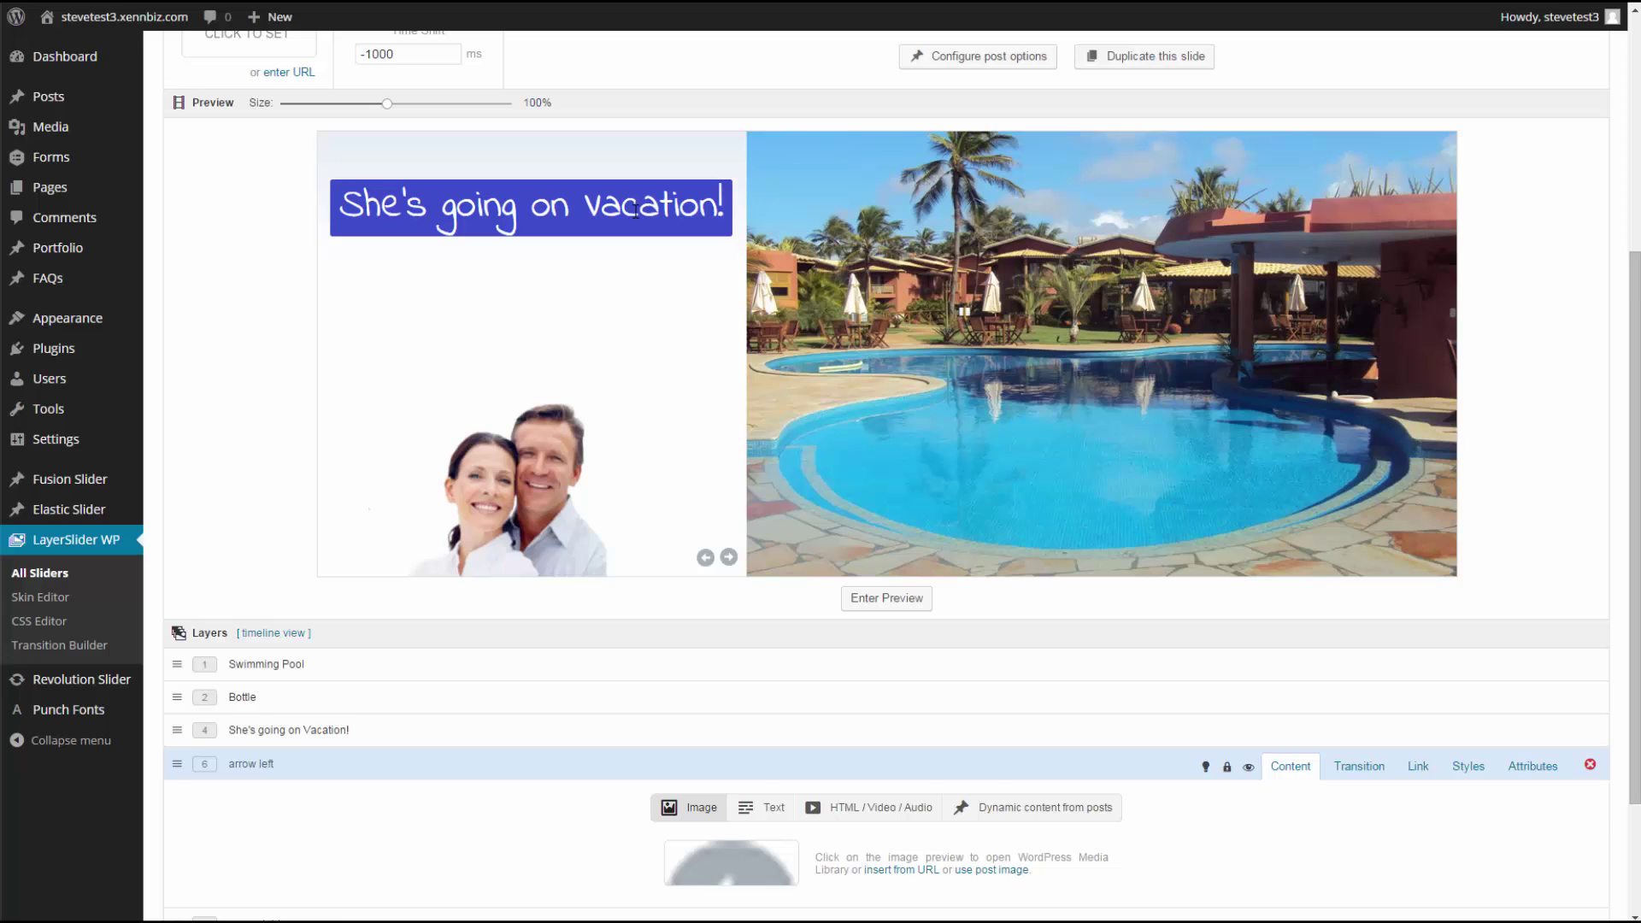
# Step: Set the rounded corners of the "She's going on Vacation!" layer to 9px
pyautogui.scroll(-1, 635, 213)
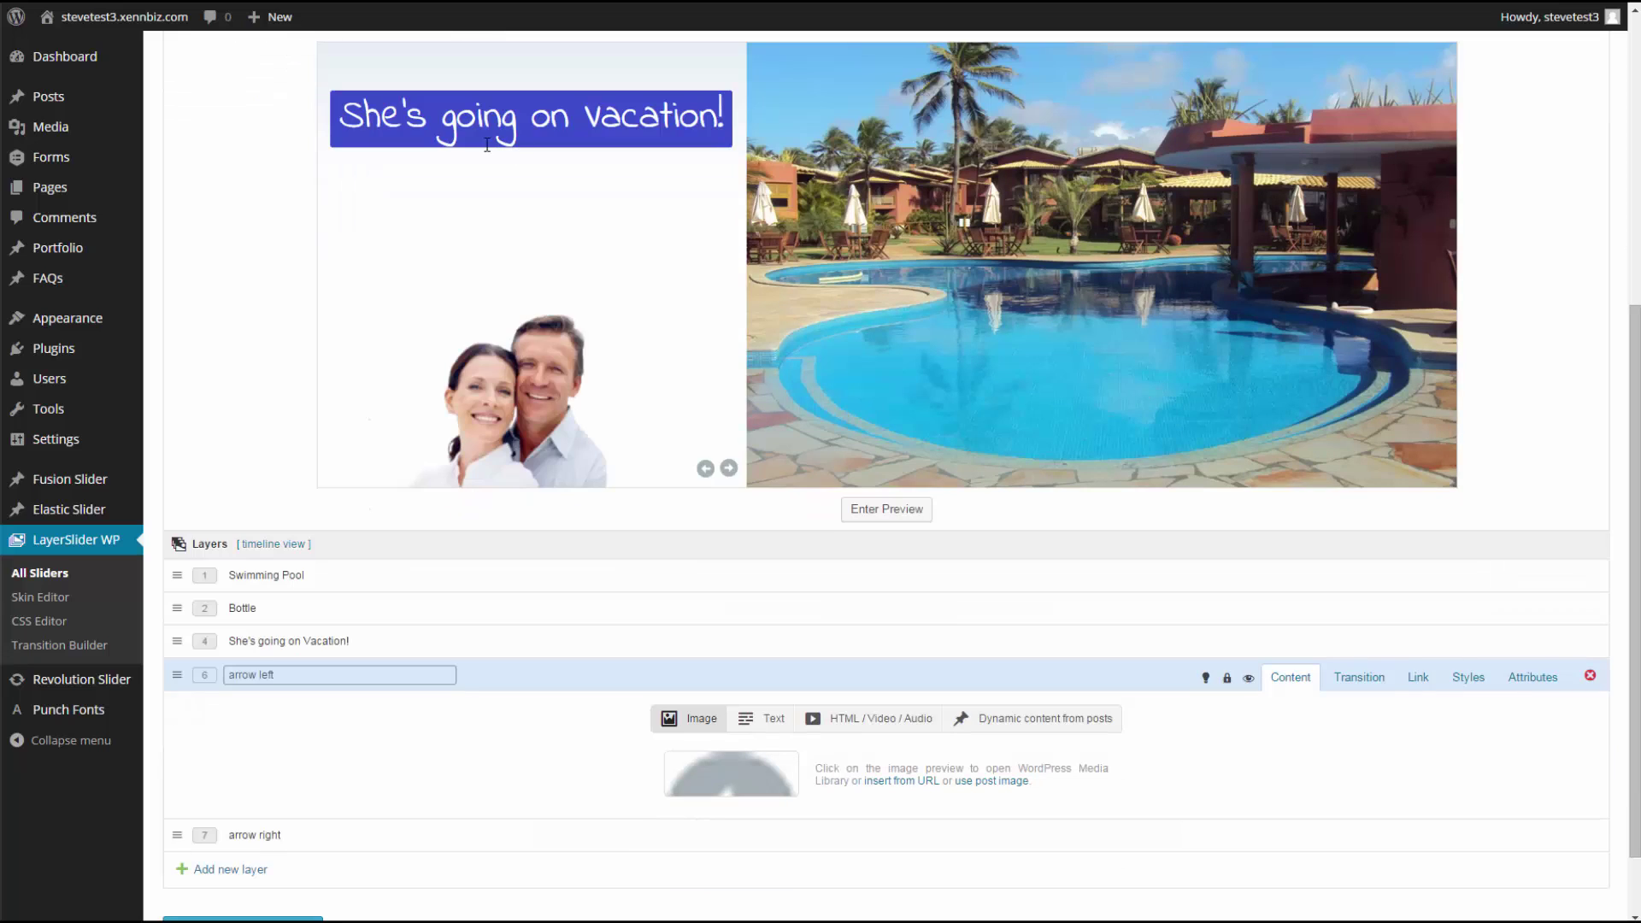
pyautogui.click(423, 641)
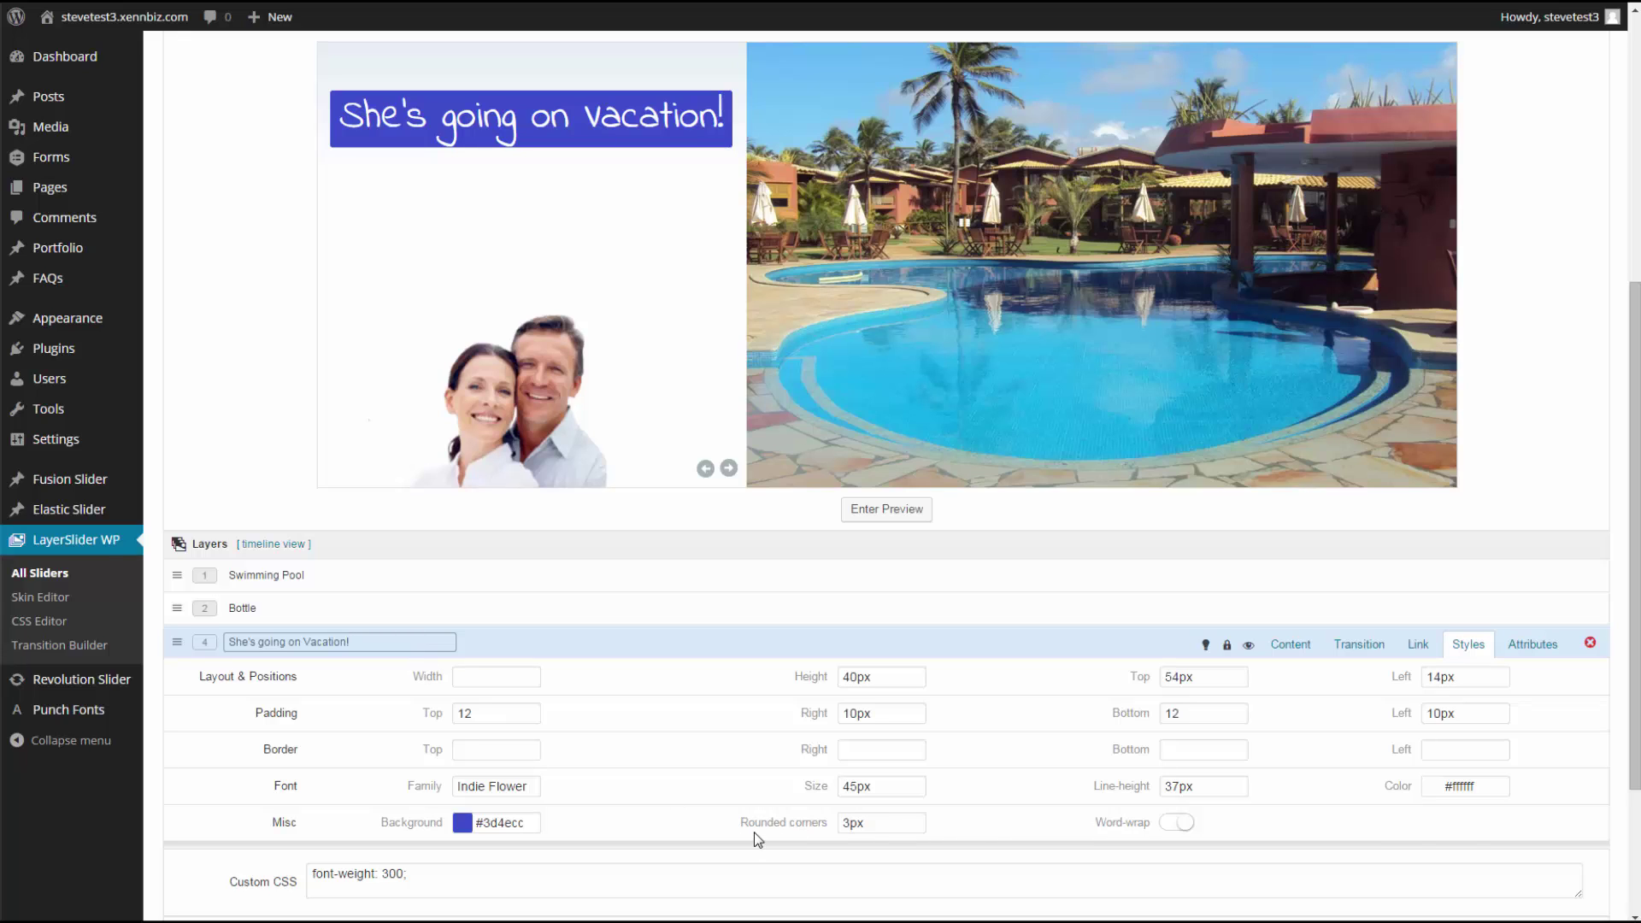
pyautogui.moveTo(843, 824); pyautogui.dragTo(853, 826)
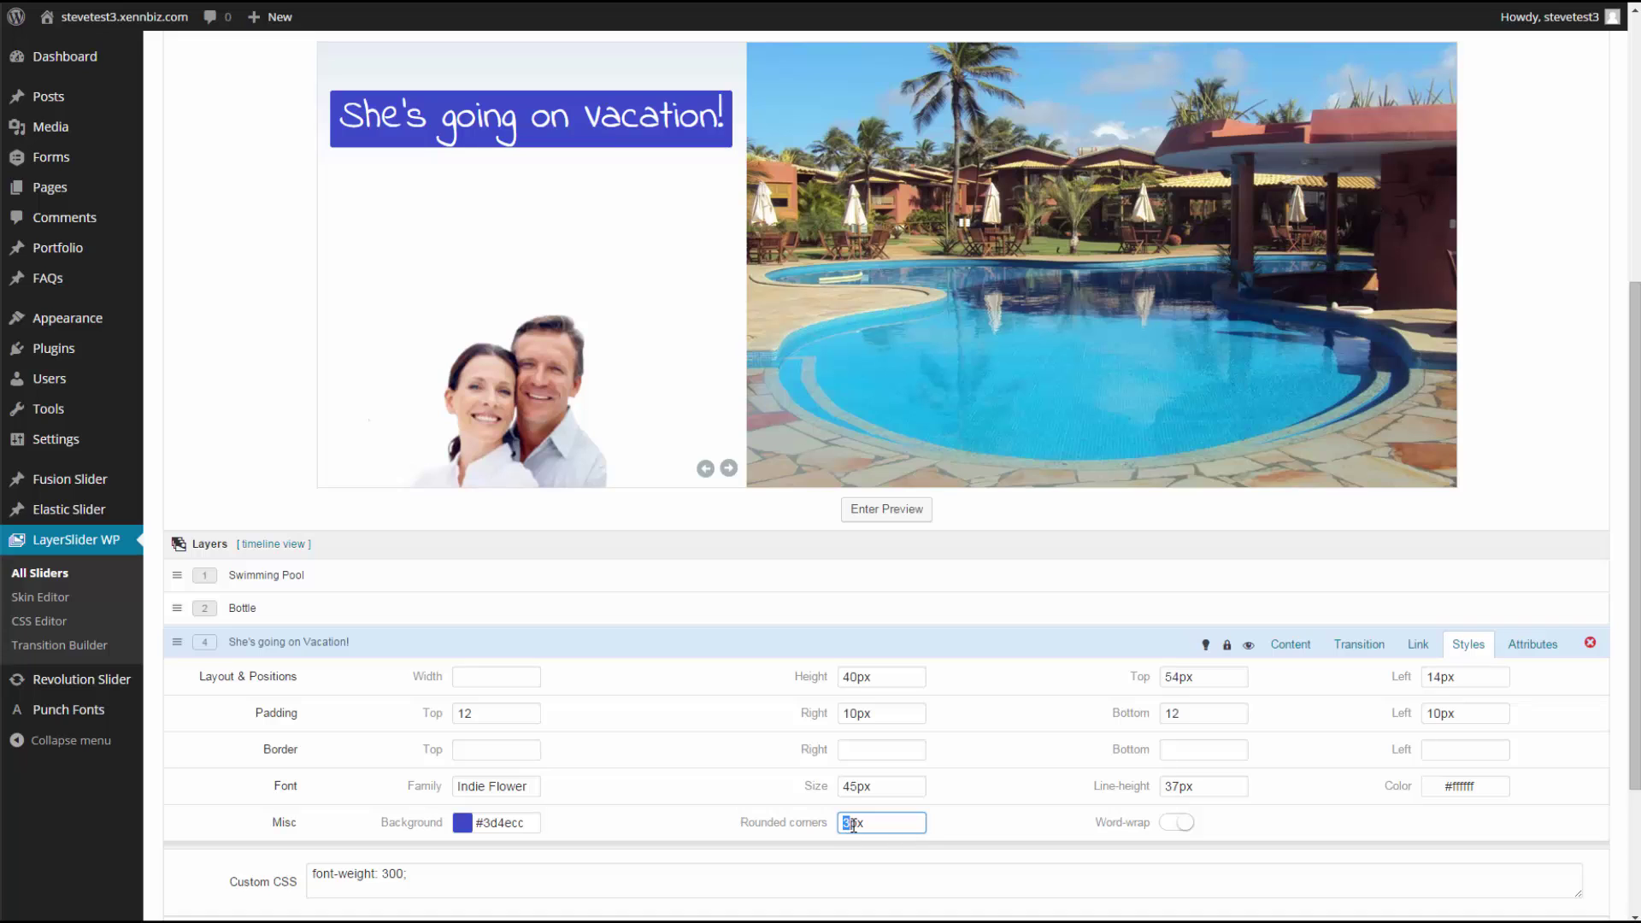
pyautogui.write('9')
# Step: Copy the vacation heading's background colour #3d4ecc into its font colour and clear the background colour
pyautogui.moveTo(523, 822); pyautogui.dragTo(475, 822)
pyautogui.rightClick(506, 825)
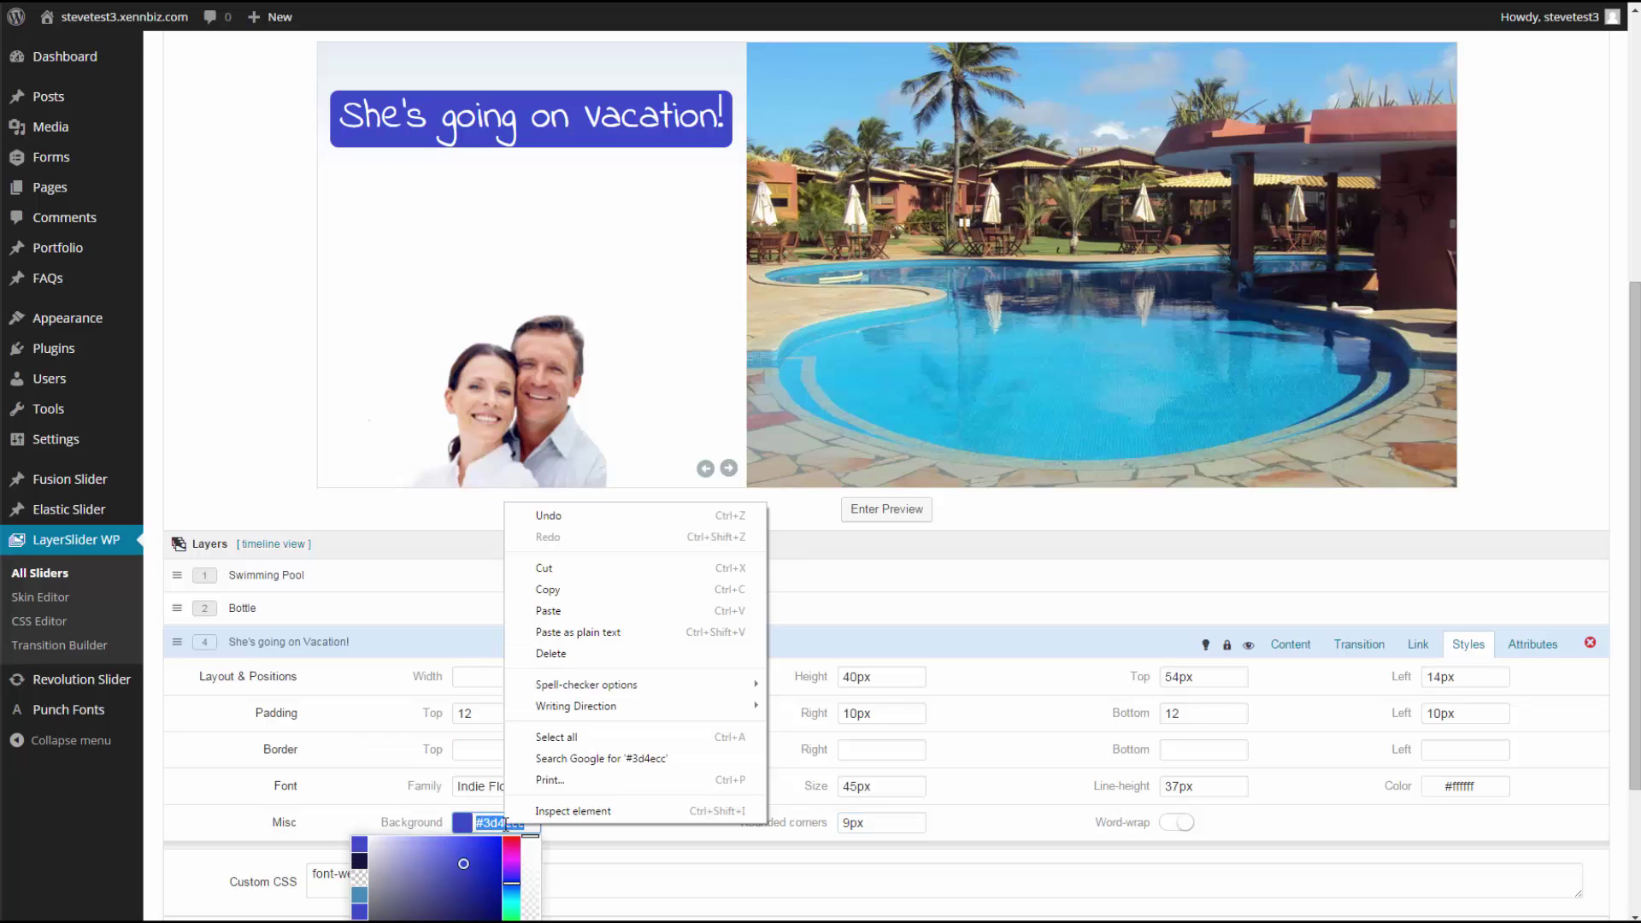
pyautogui.click(567, 590)
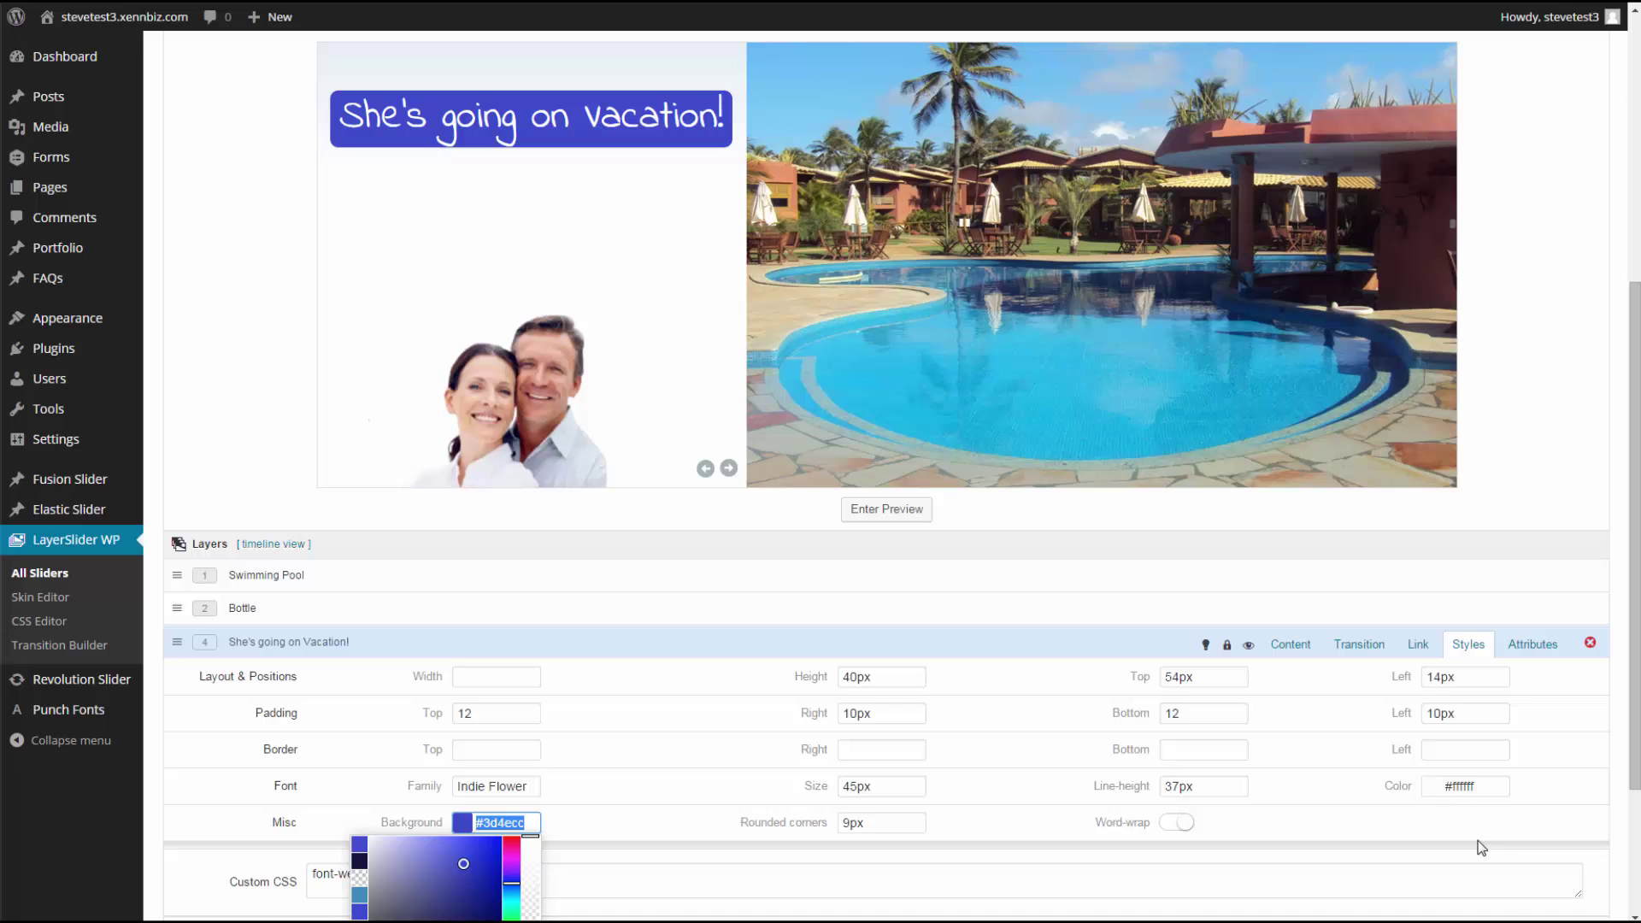
pyautogui.click(1440, 784)
pyautogui.moveTo(1476, 785); pyautogui.dragTo(1447, 784)
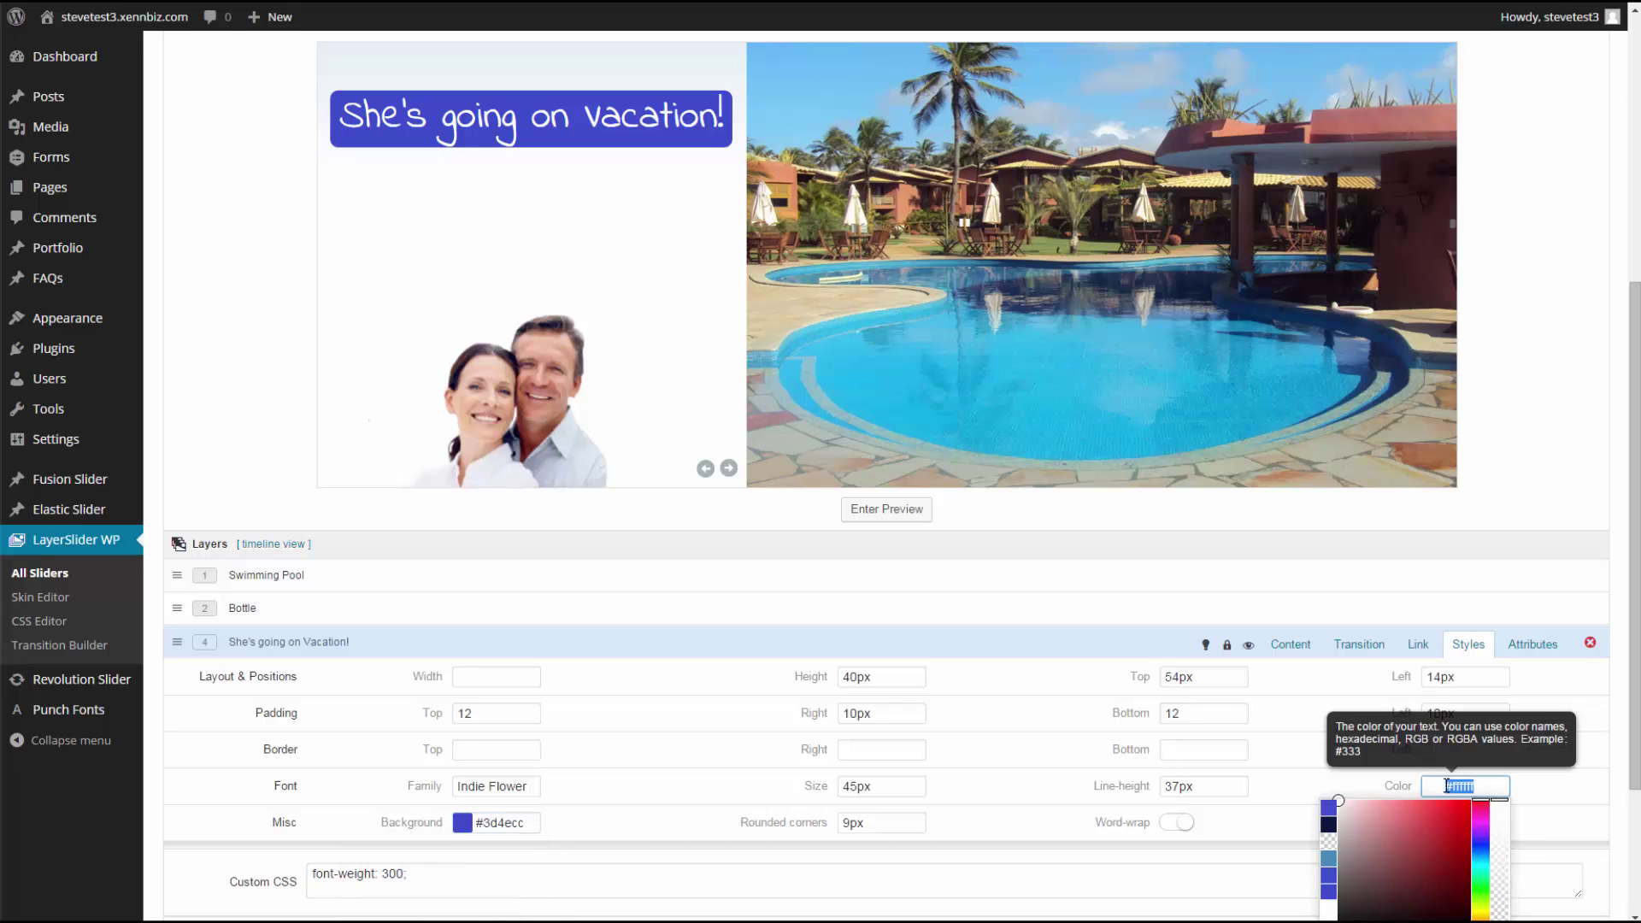
pyautogui.rightClick(1446, 785)
pyautogui.click(1487, 571)
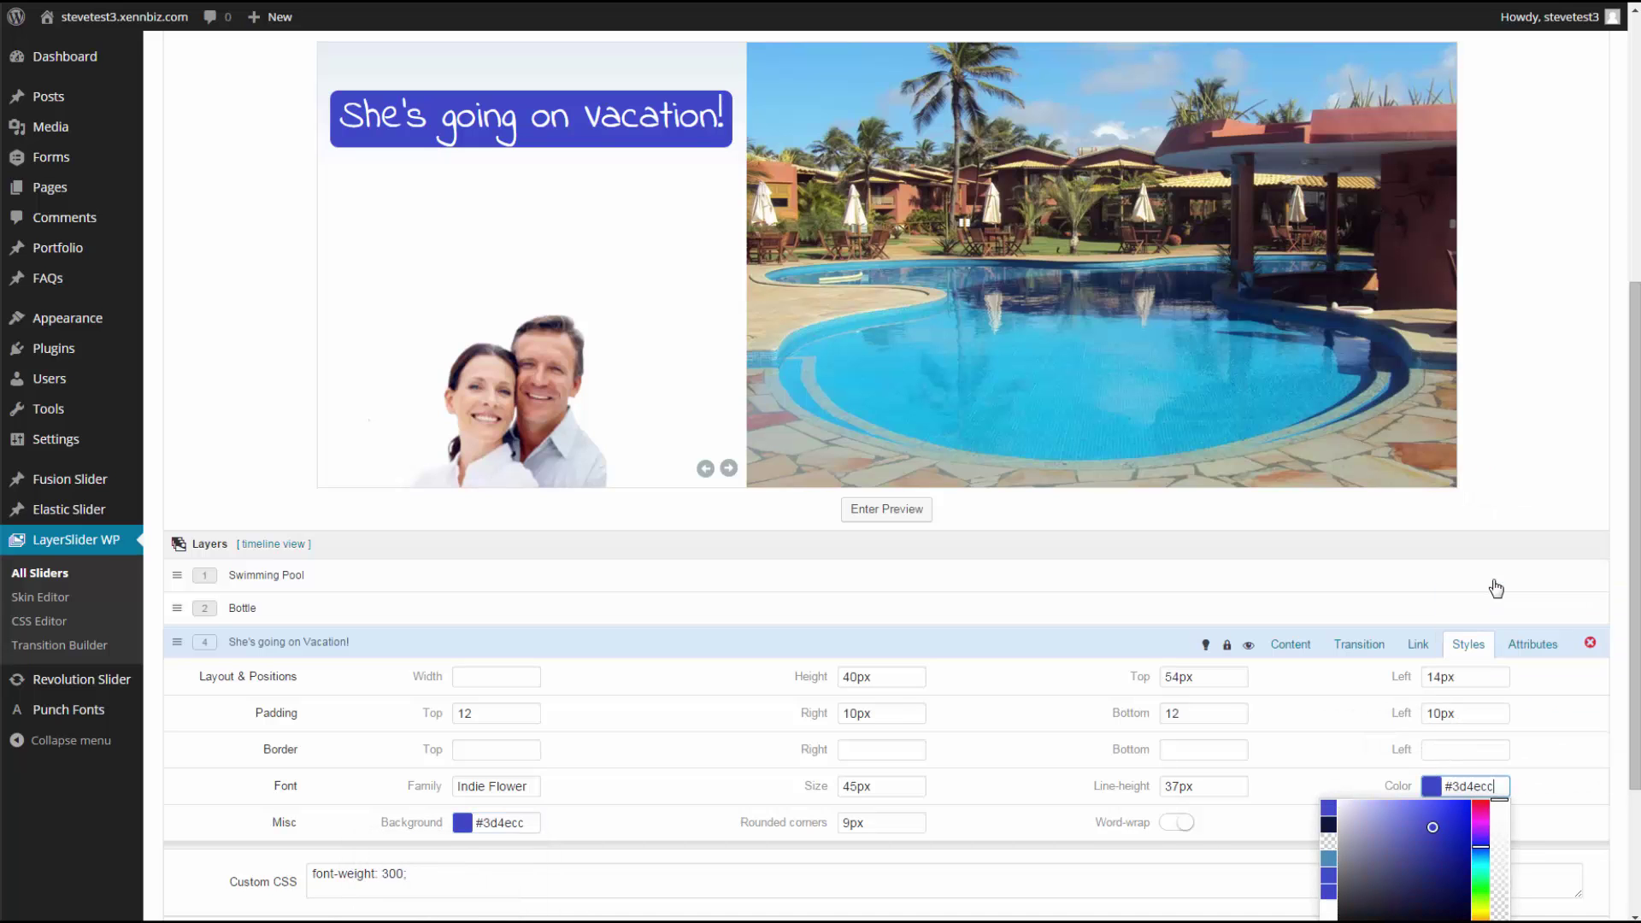
pyautogui.moveTo(531, 823); pyautogui.dragTo(468, 825)
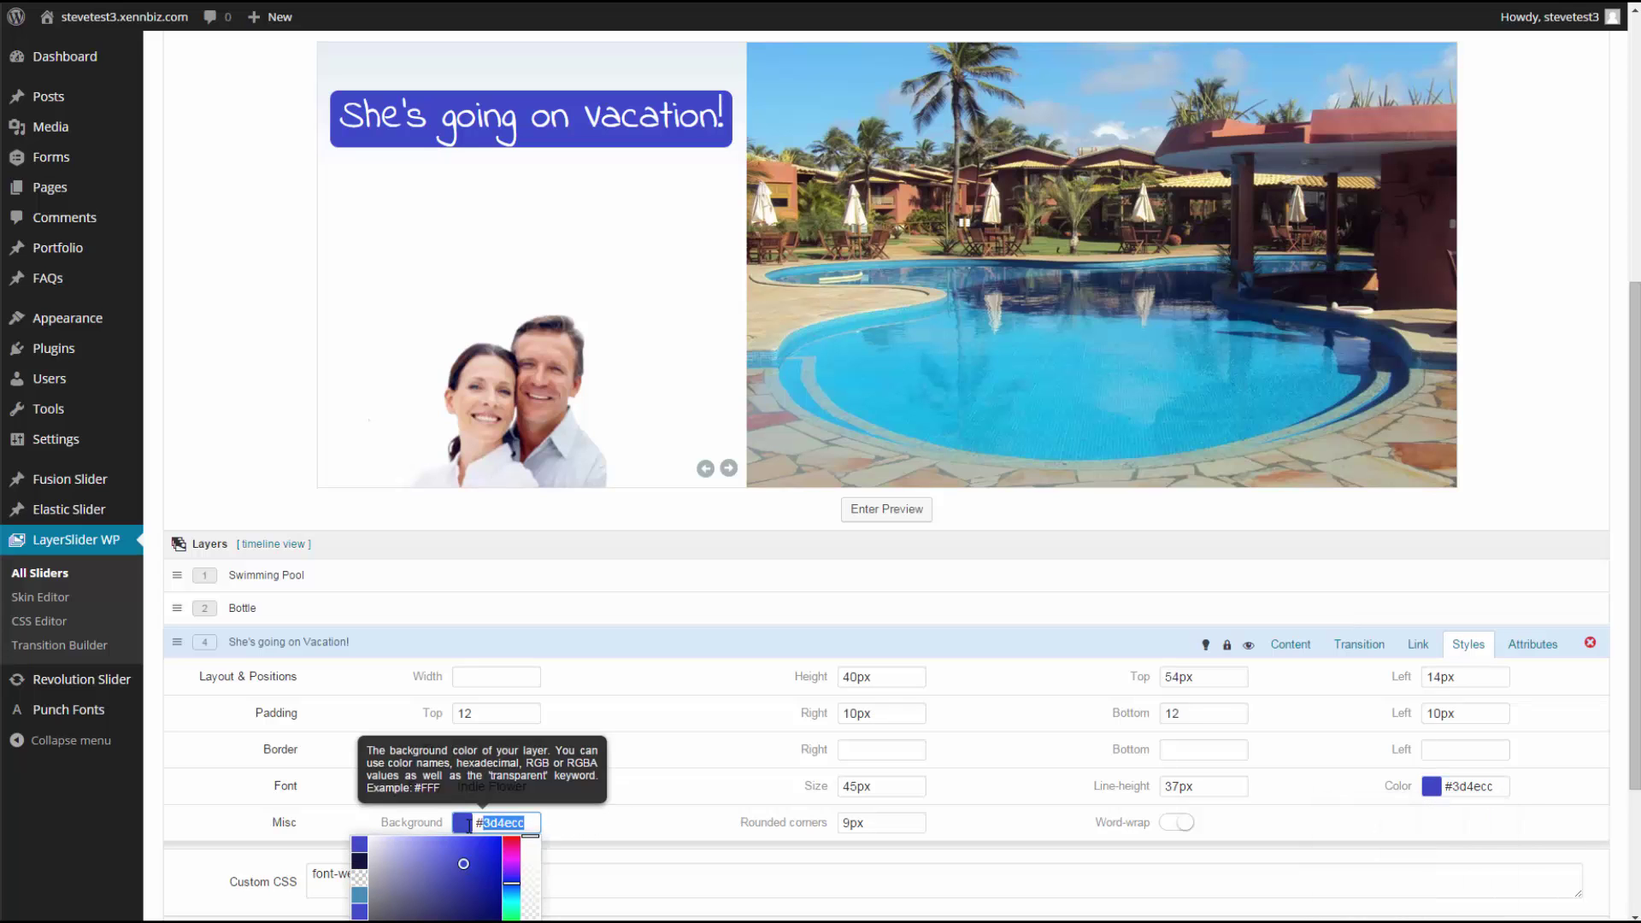
pyautogui.press('BackSpace')
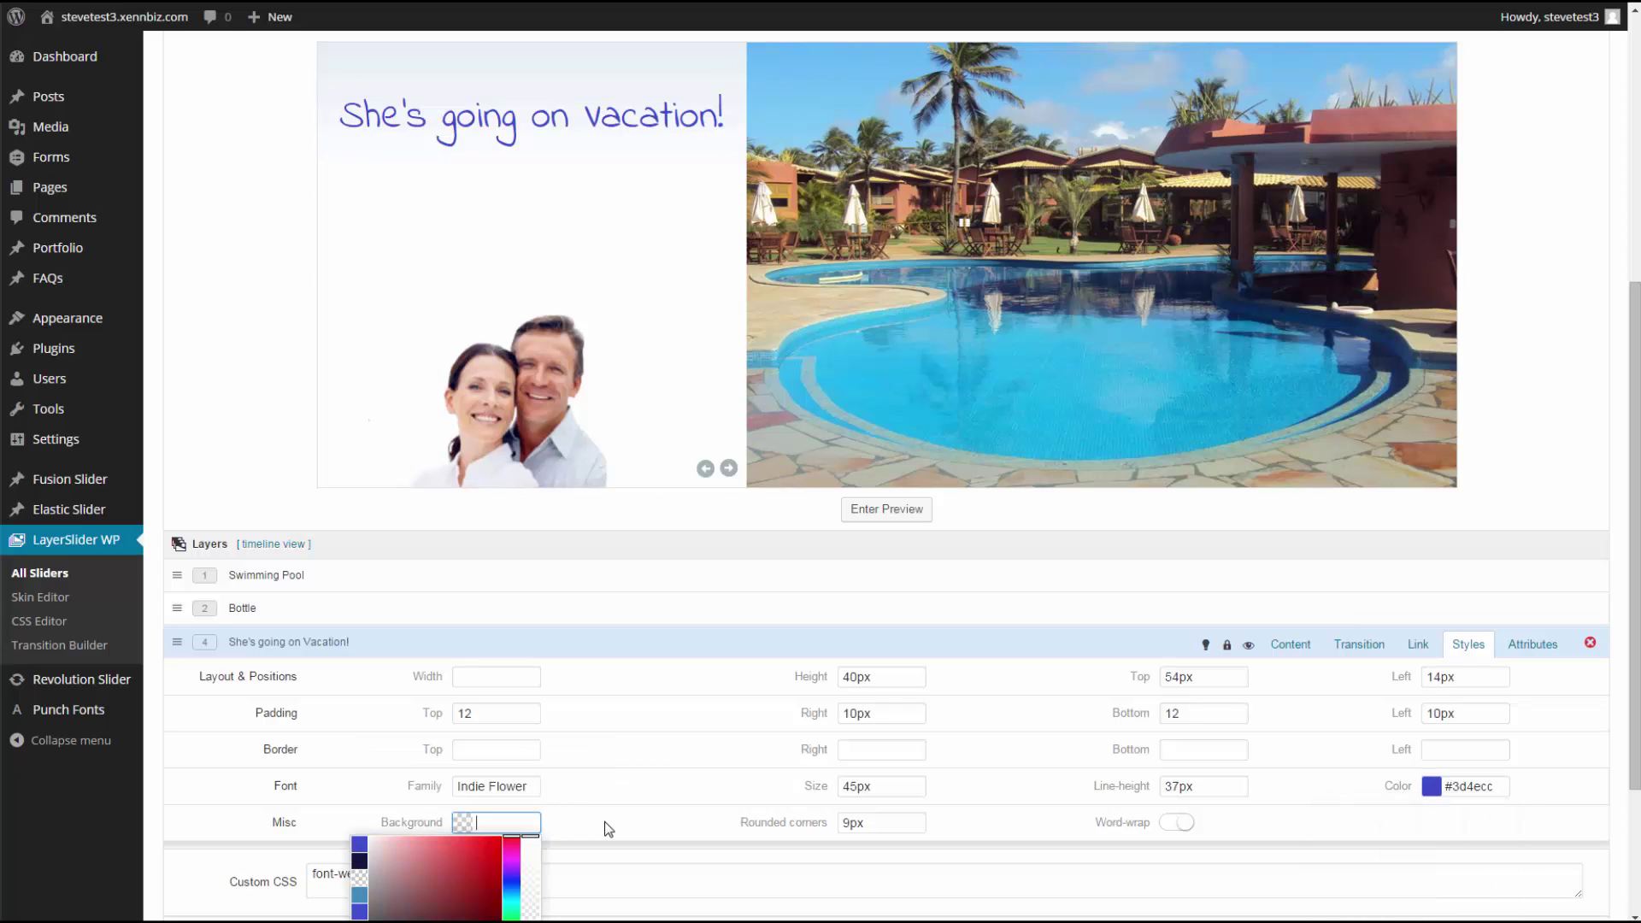
# Step: Try a 60px font size on the "She's going on Vacation!" heading and return it to 45px
pyautogui.moveTo(858, 788); pyautogui.dragTo(839, 791)
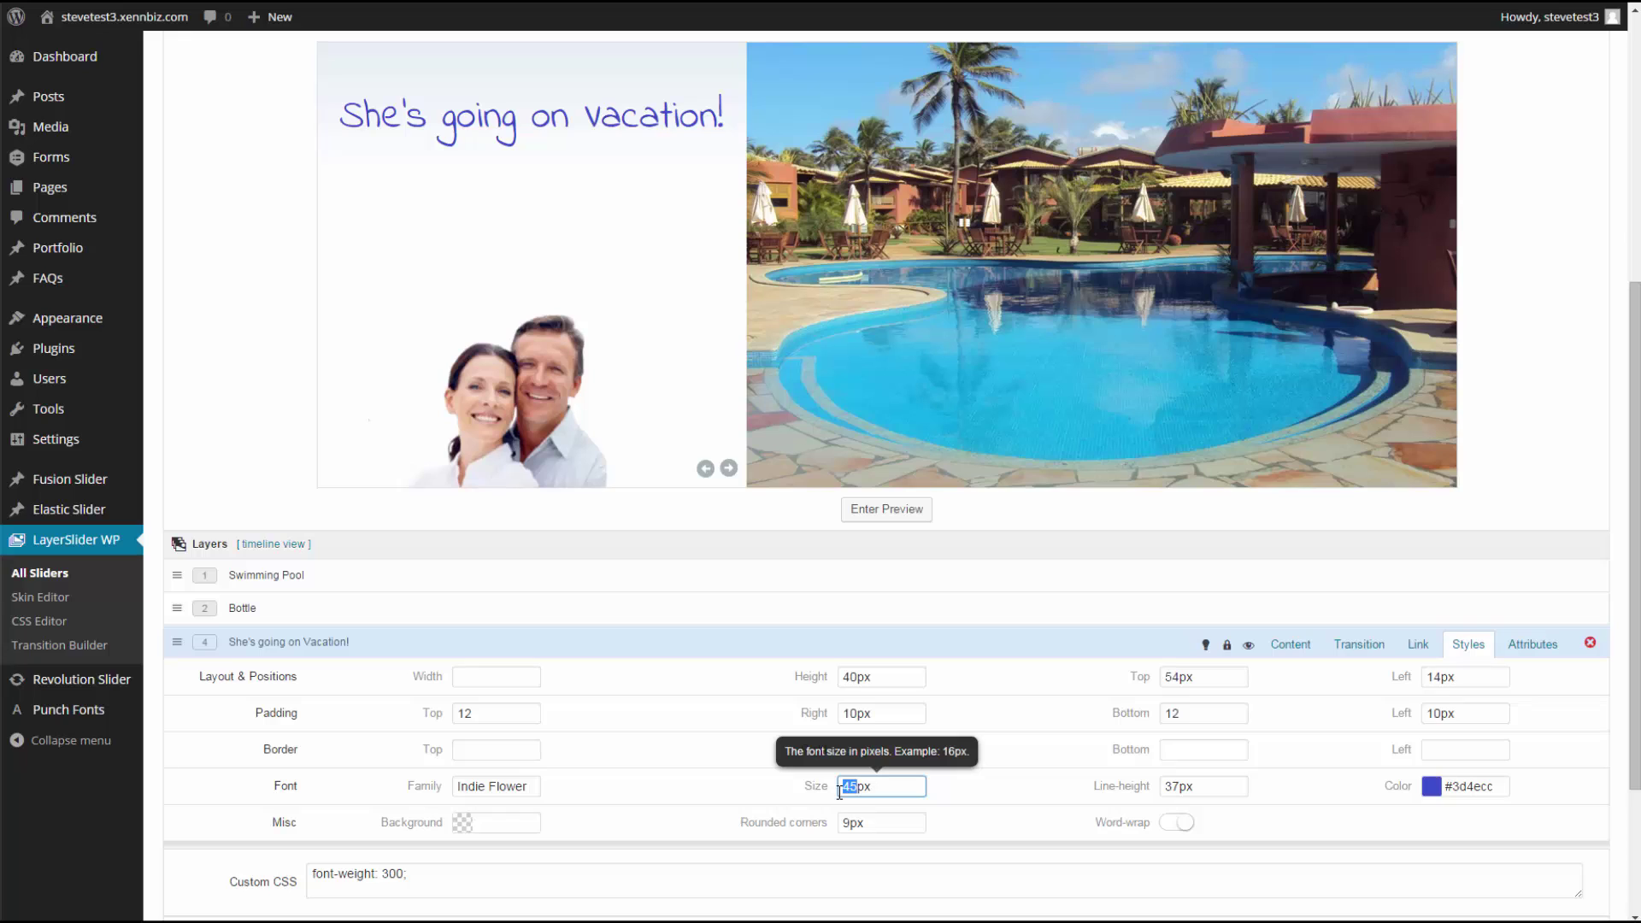
pyautogui.write('60')
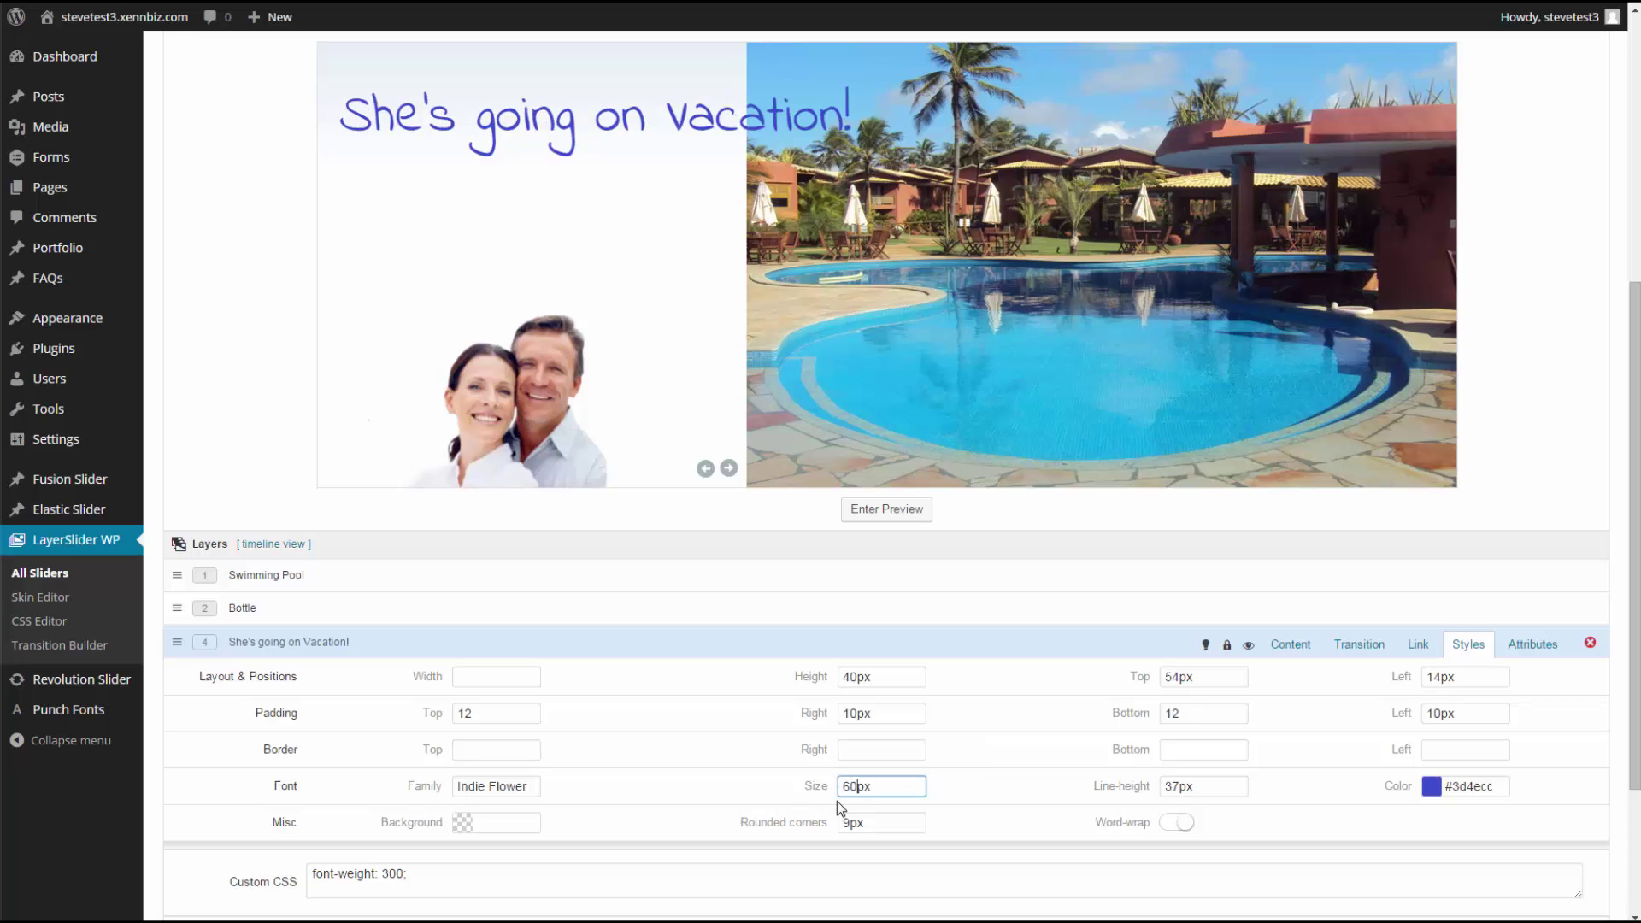
pyautogui.moveTo(857, 788); pyautogui.dragTo(841, 791)
pyautogui.write('45')
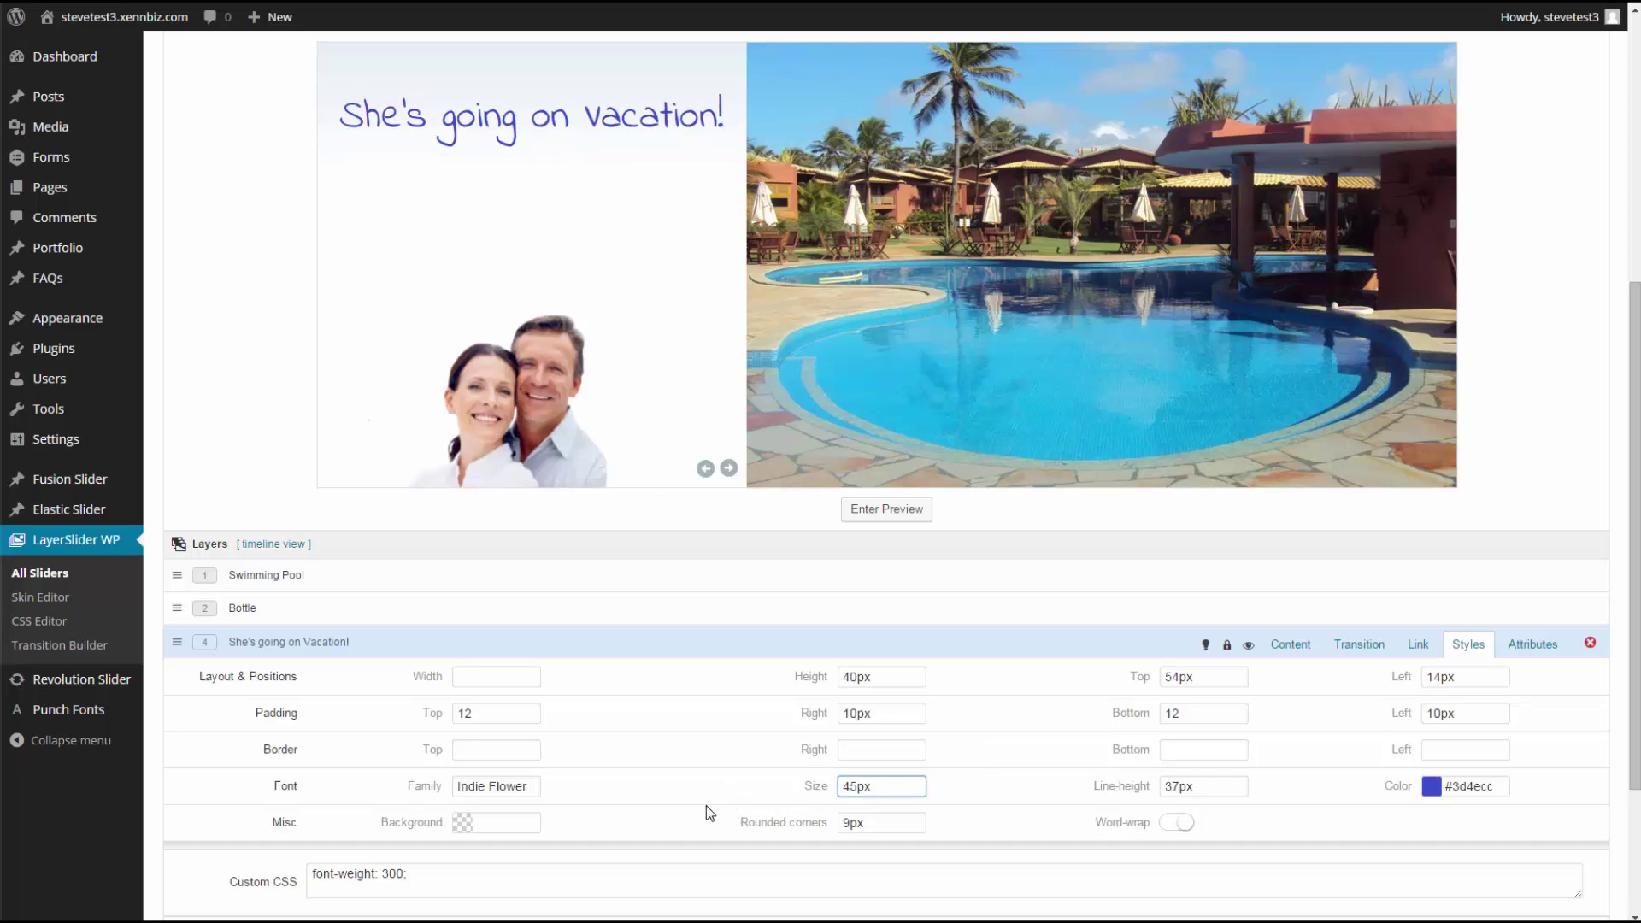
# Step: Change the vacation heading's font family to Open Sans and its font size to 40px
pyautogui.moveTo(530, 788); pyautogui.dragTo(445, 795)
pyautogui.write('Open Sans')
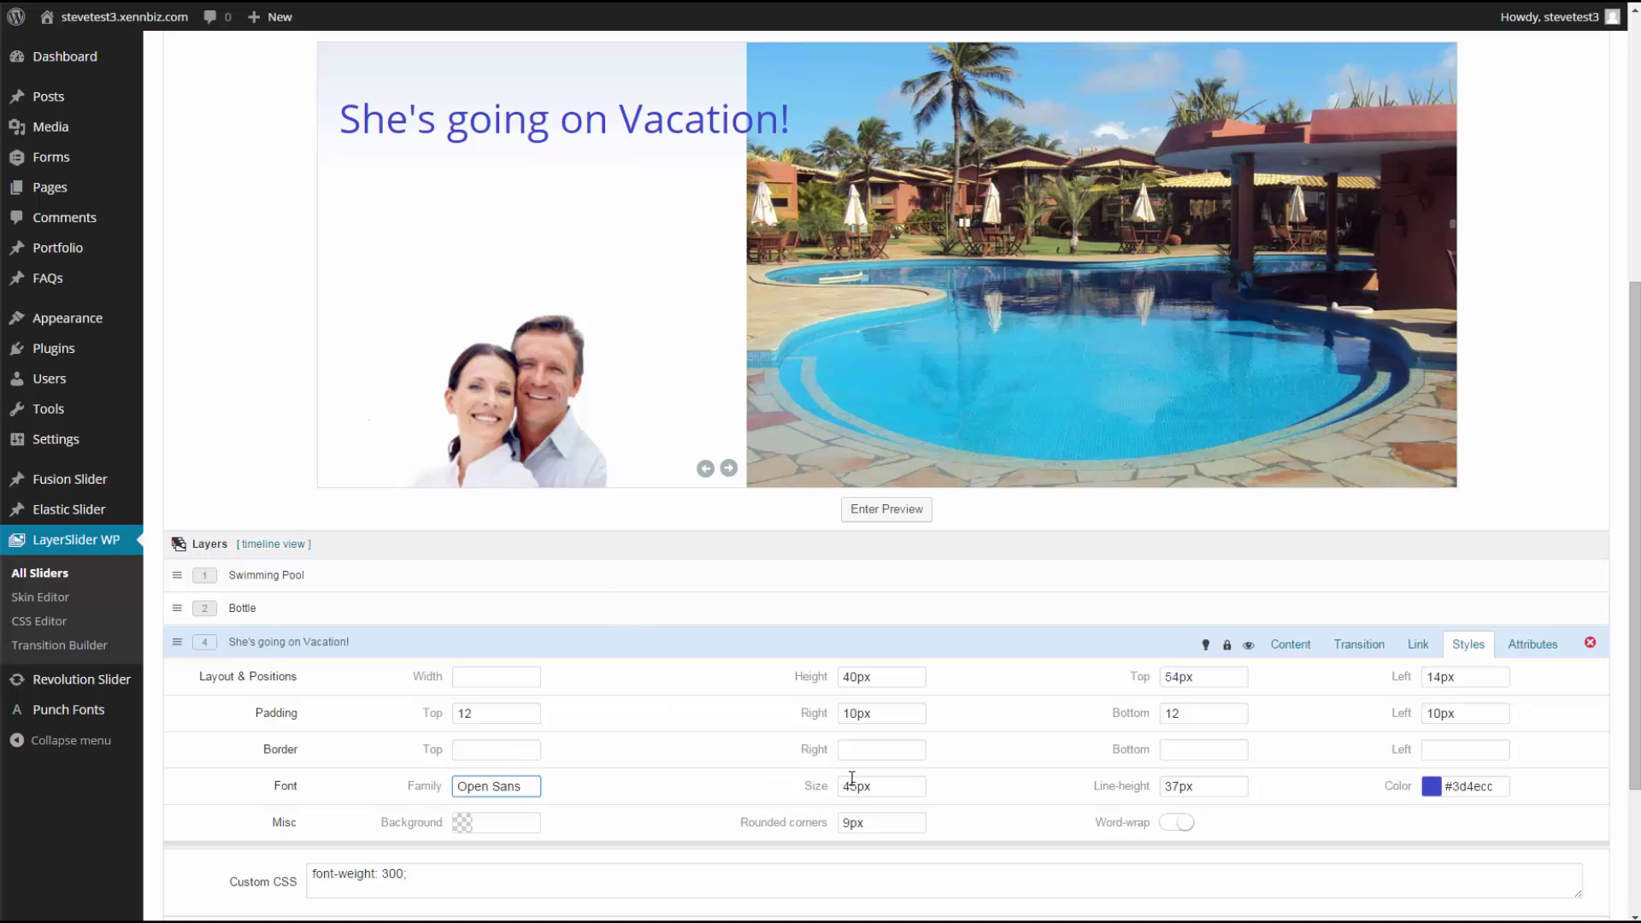
pyautogui.moveTo(855, 786); pyautogui.dragTo(842, 785)
pyautogui.write('3')
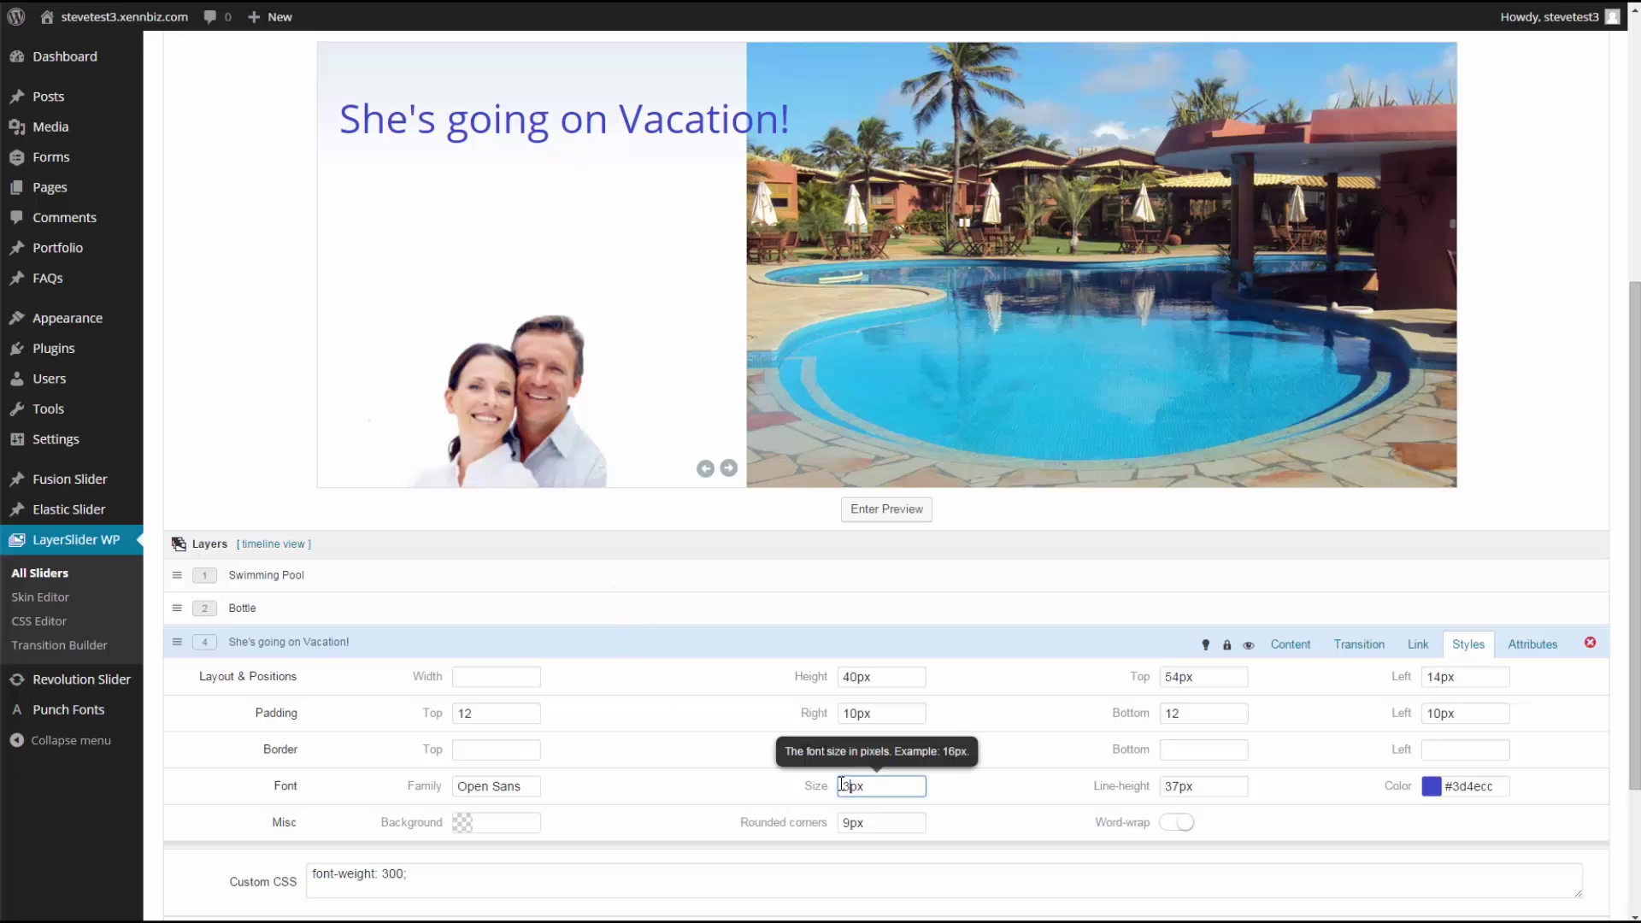
pyautogui.write('5')
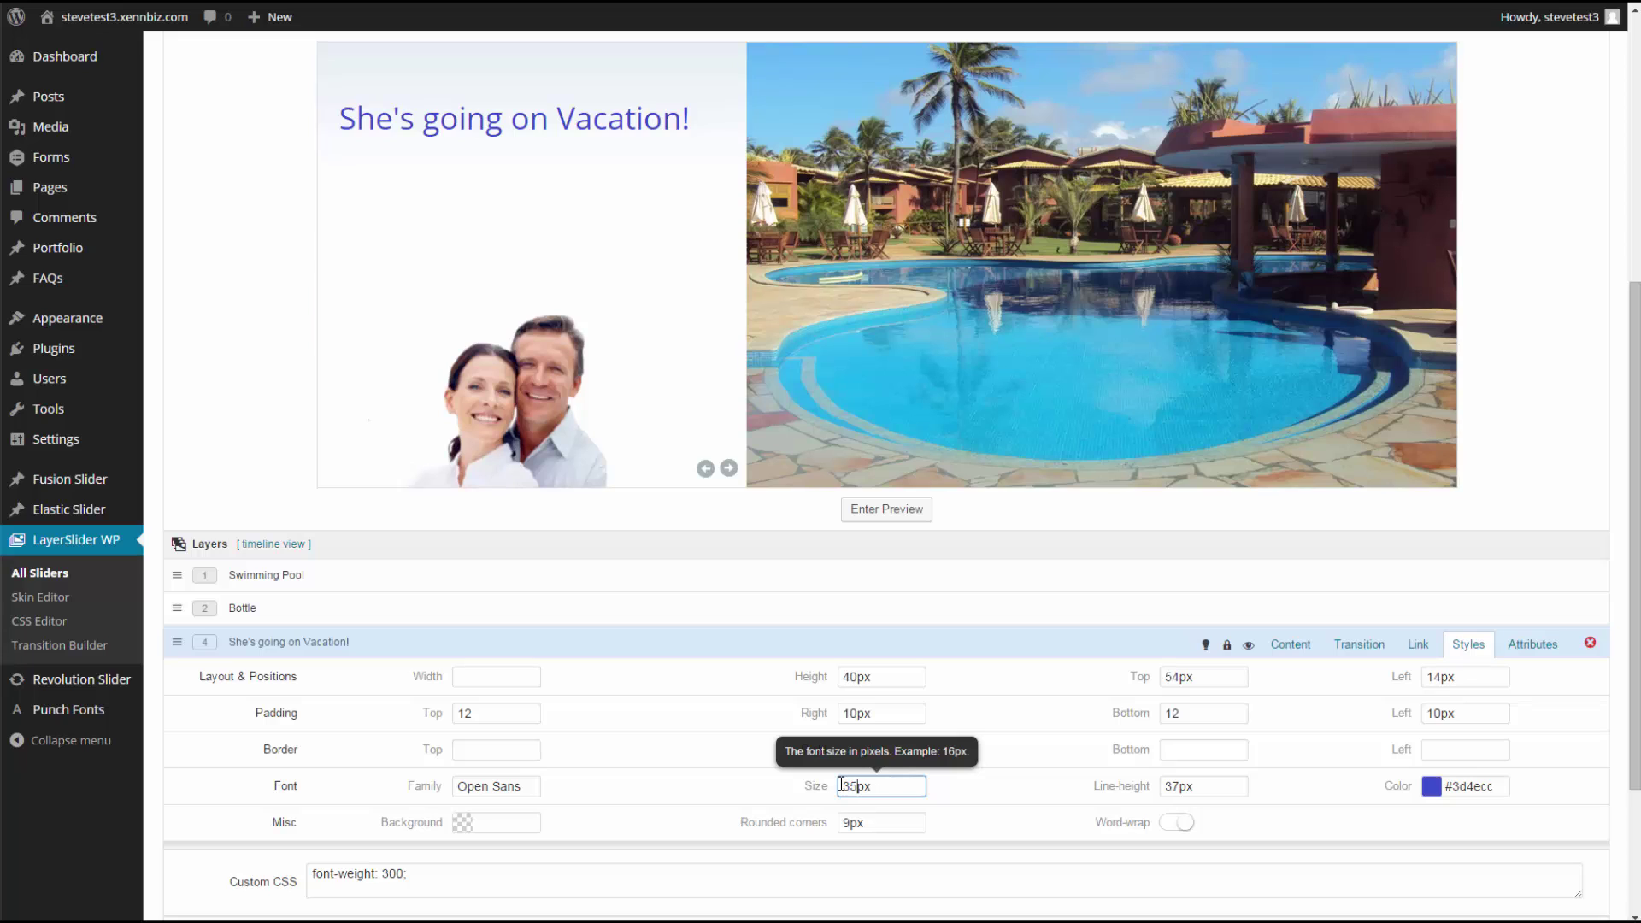
pyautogui.hotkey('shift', 'Home')
pyautogui.write('40')
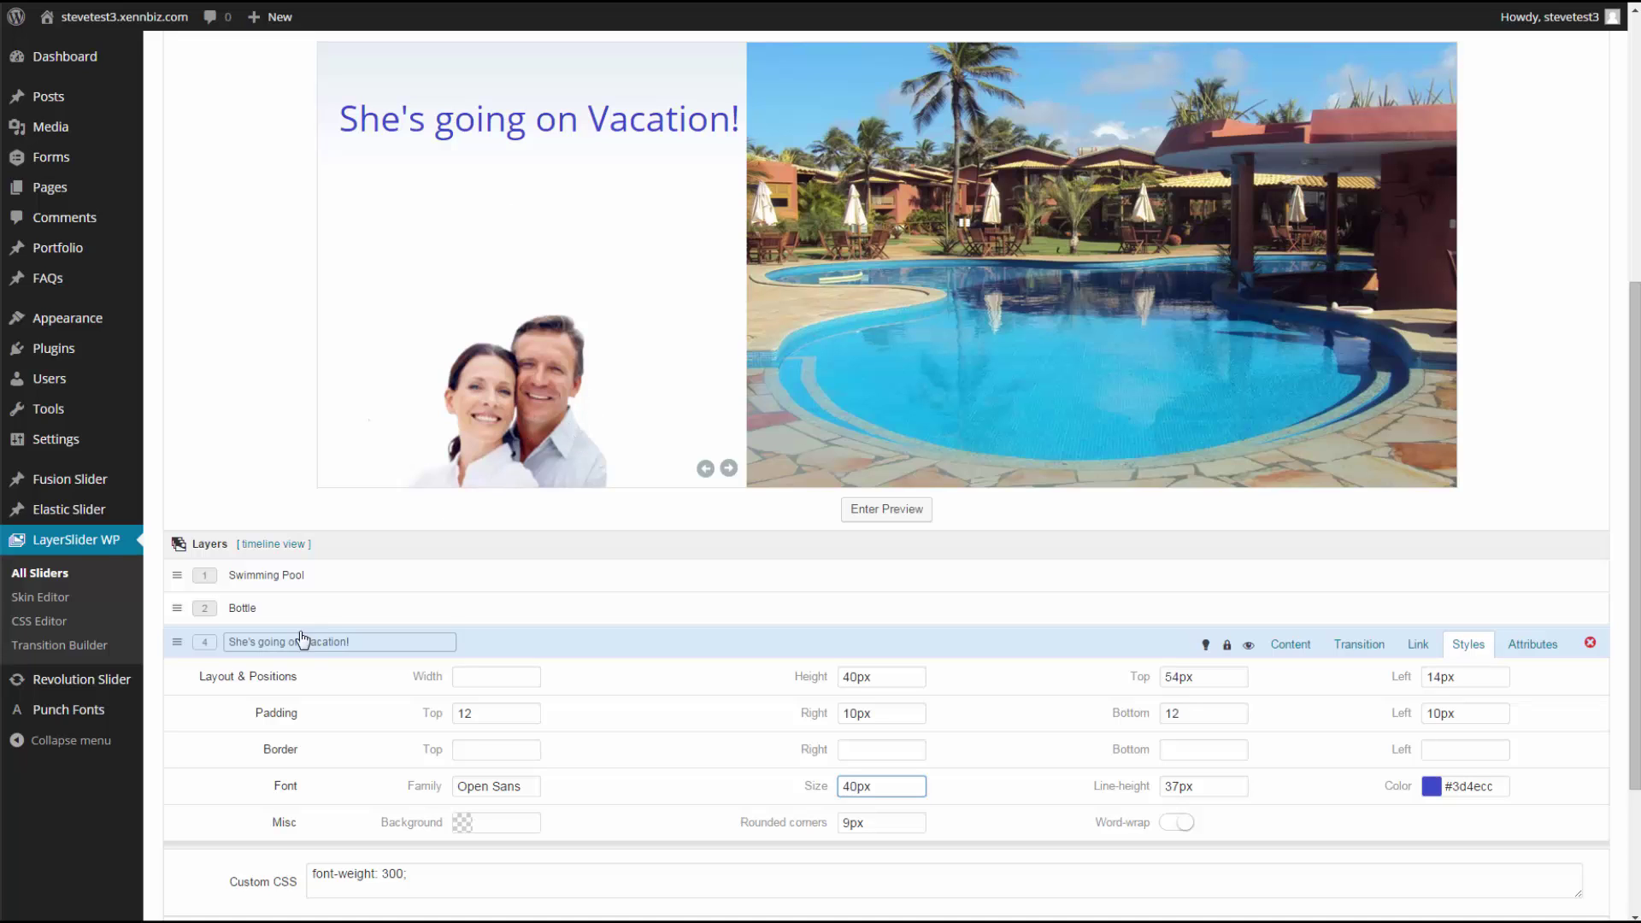
# Step: Rename the "Bottle" layer as "Couple"
pyautogui.doubleClick(242, 608)
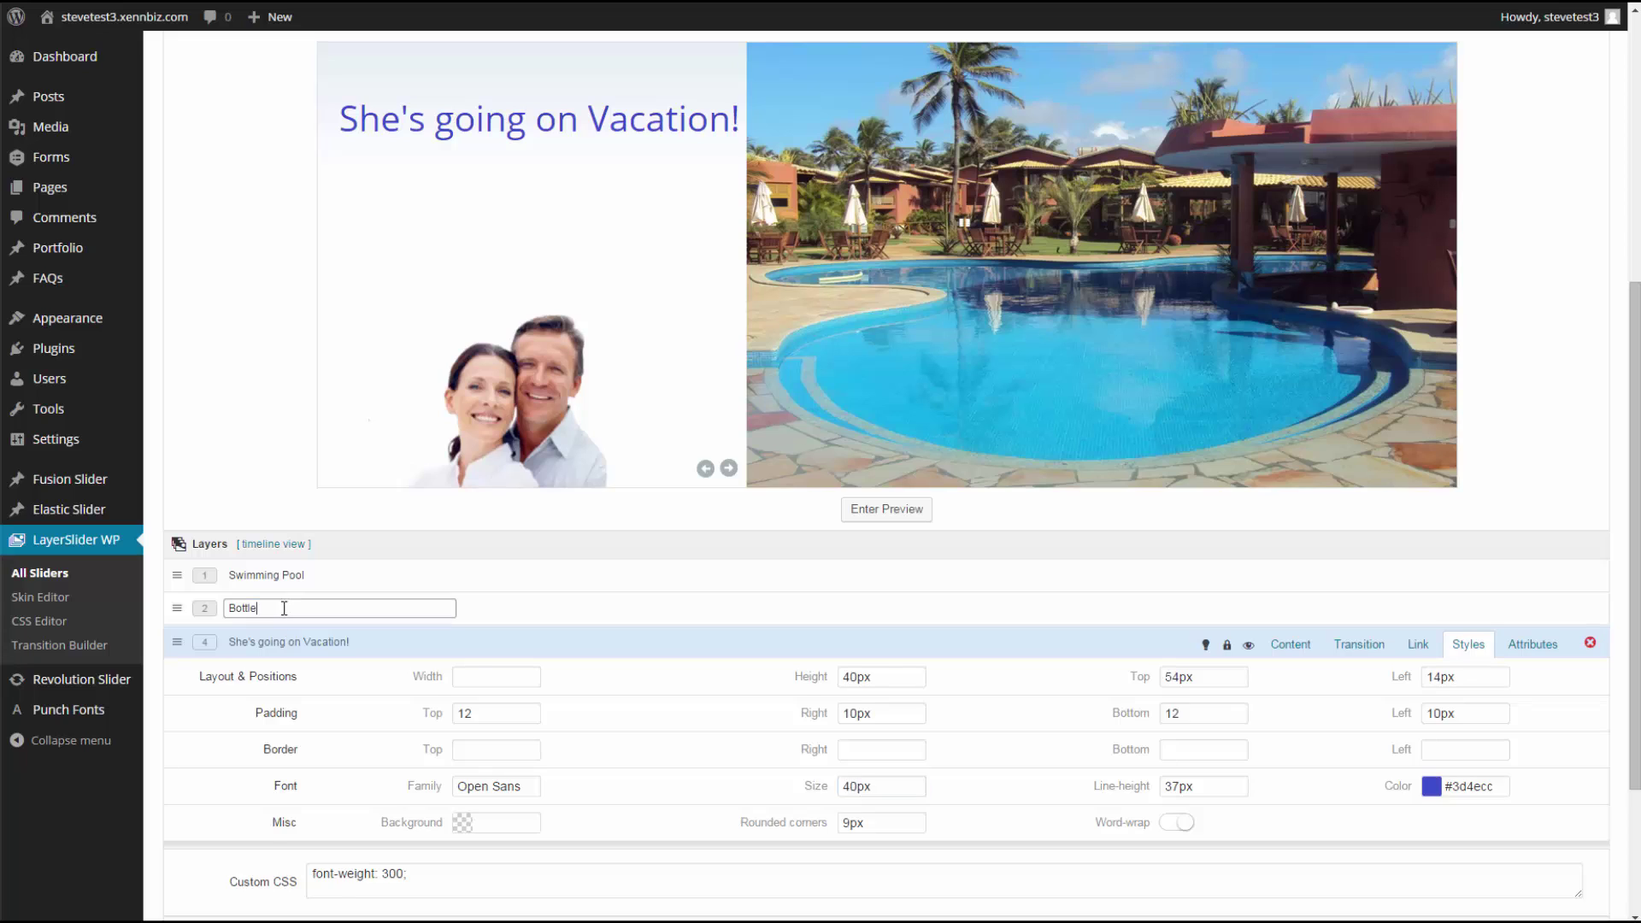
pyautogui.write('Coup')
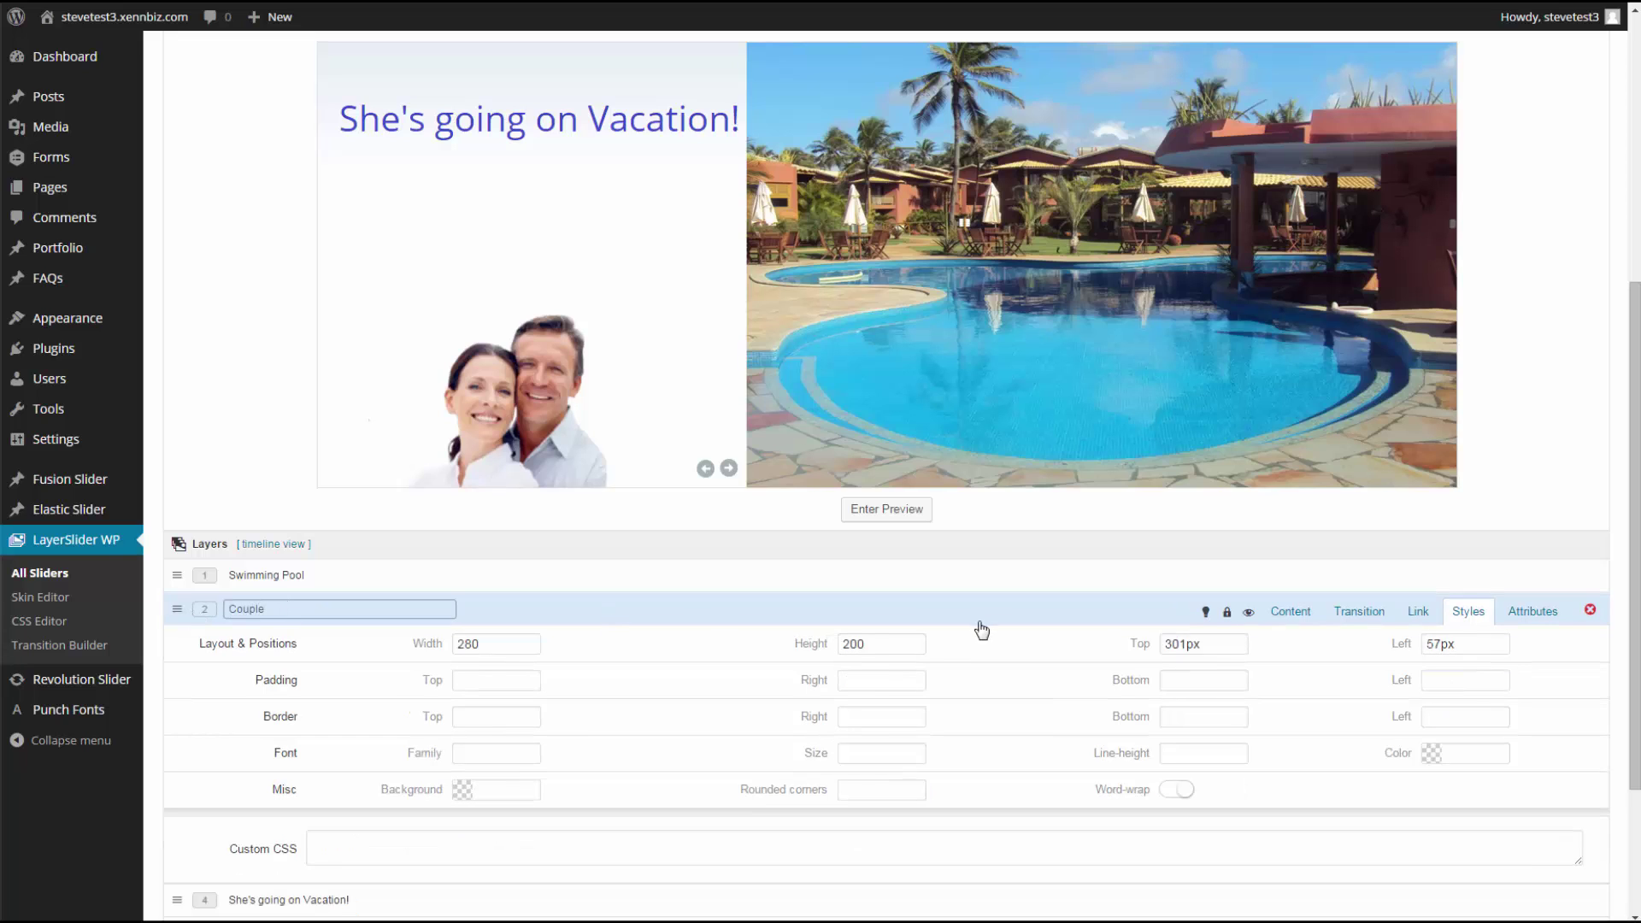
# Step: Try a height of 300 on the couple image, restore 200, and reposition it at about 306px top and 71px left
pyautogui.doubleClick(887, 643)
pyautogui.write('30')
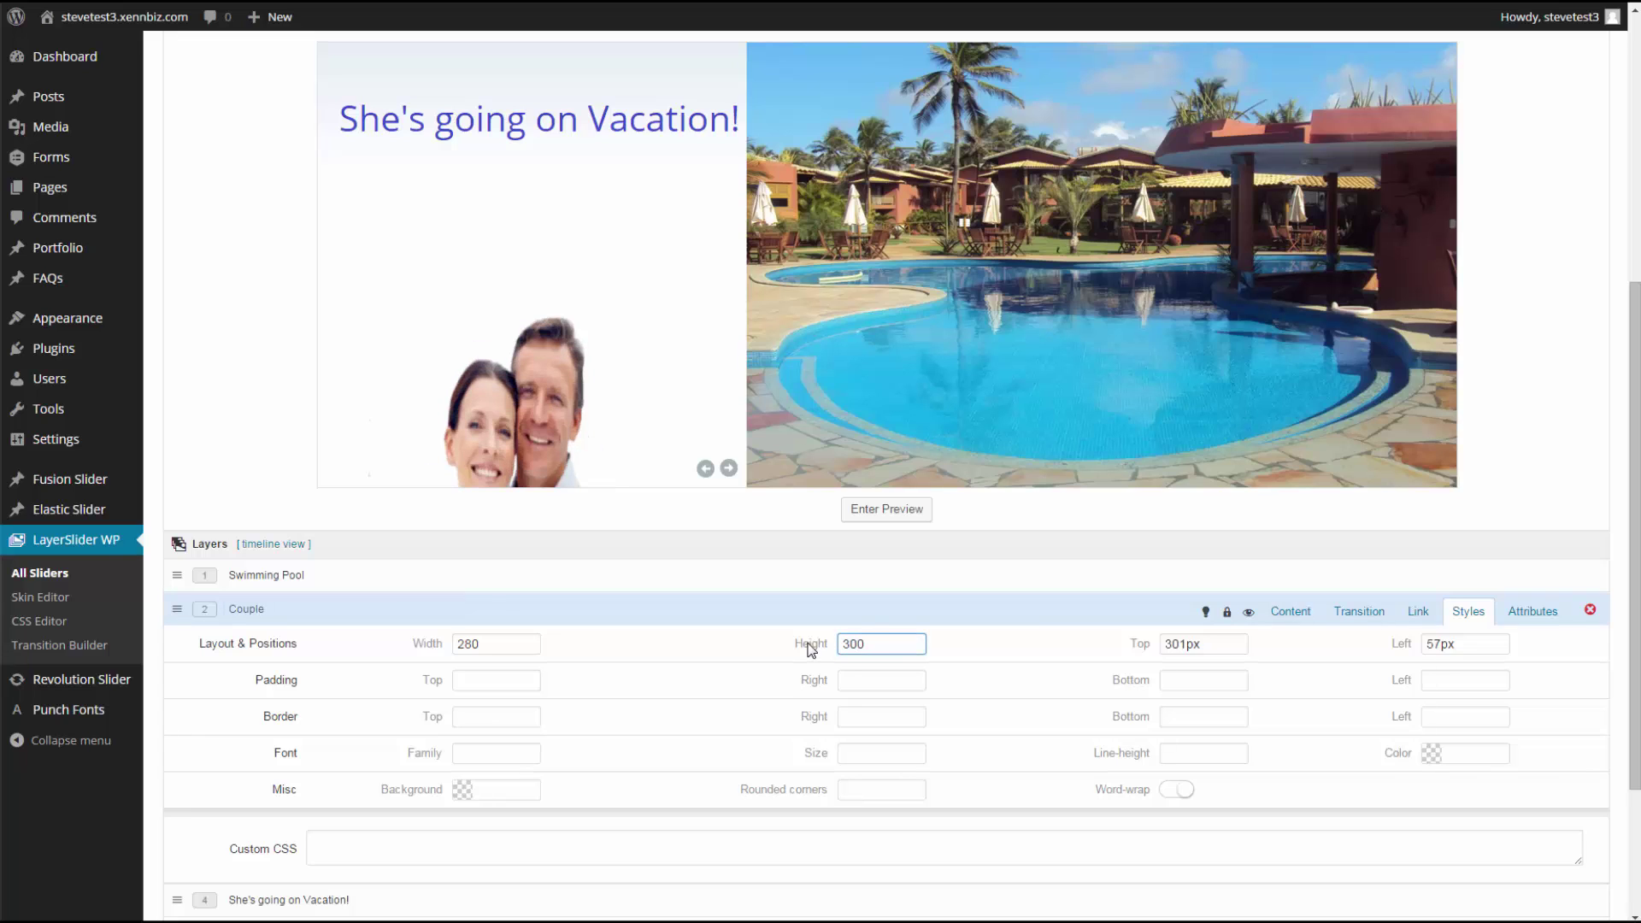
pyautogui.moveTo(492, 436); pyautogui.dragTo(527, 369)
pyautogui.doubleClick(913, 648)
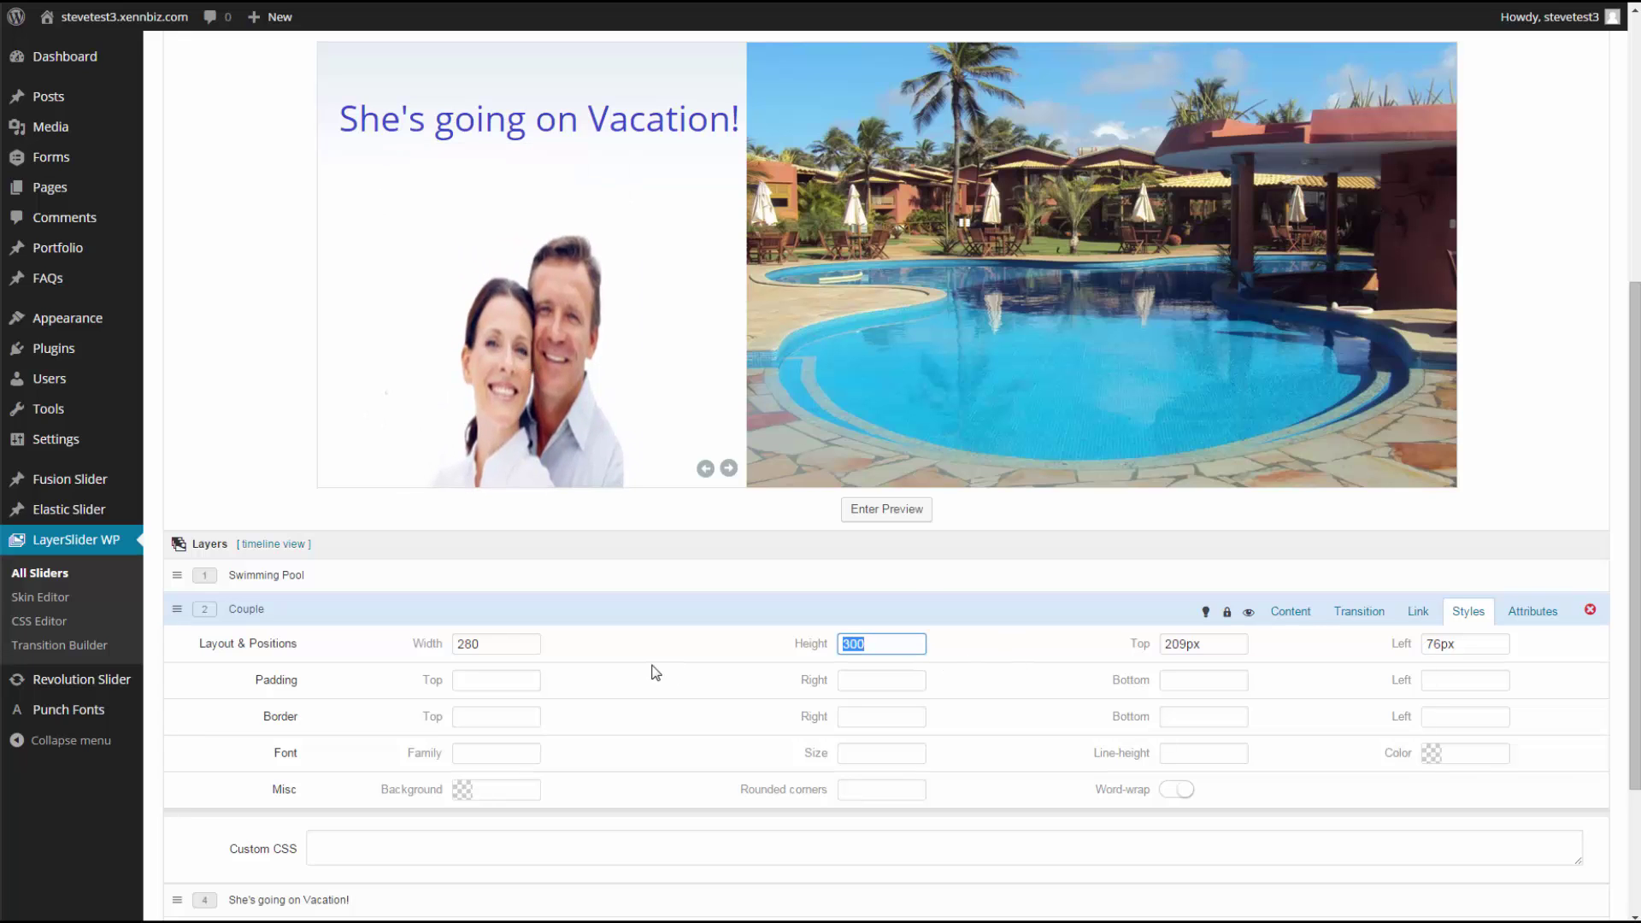
pyautogui.write('200')
pyautogui.moveTo(576, 315); pyautogui.dragTo(571, 399)
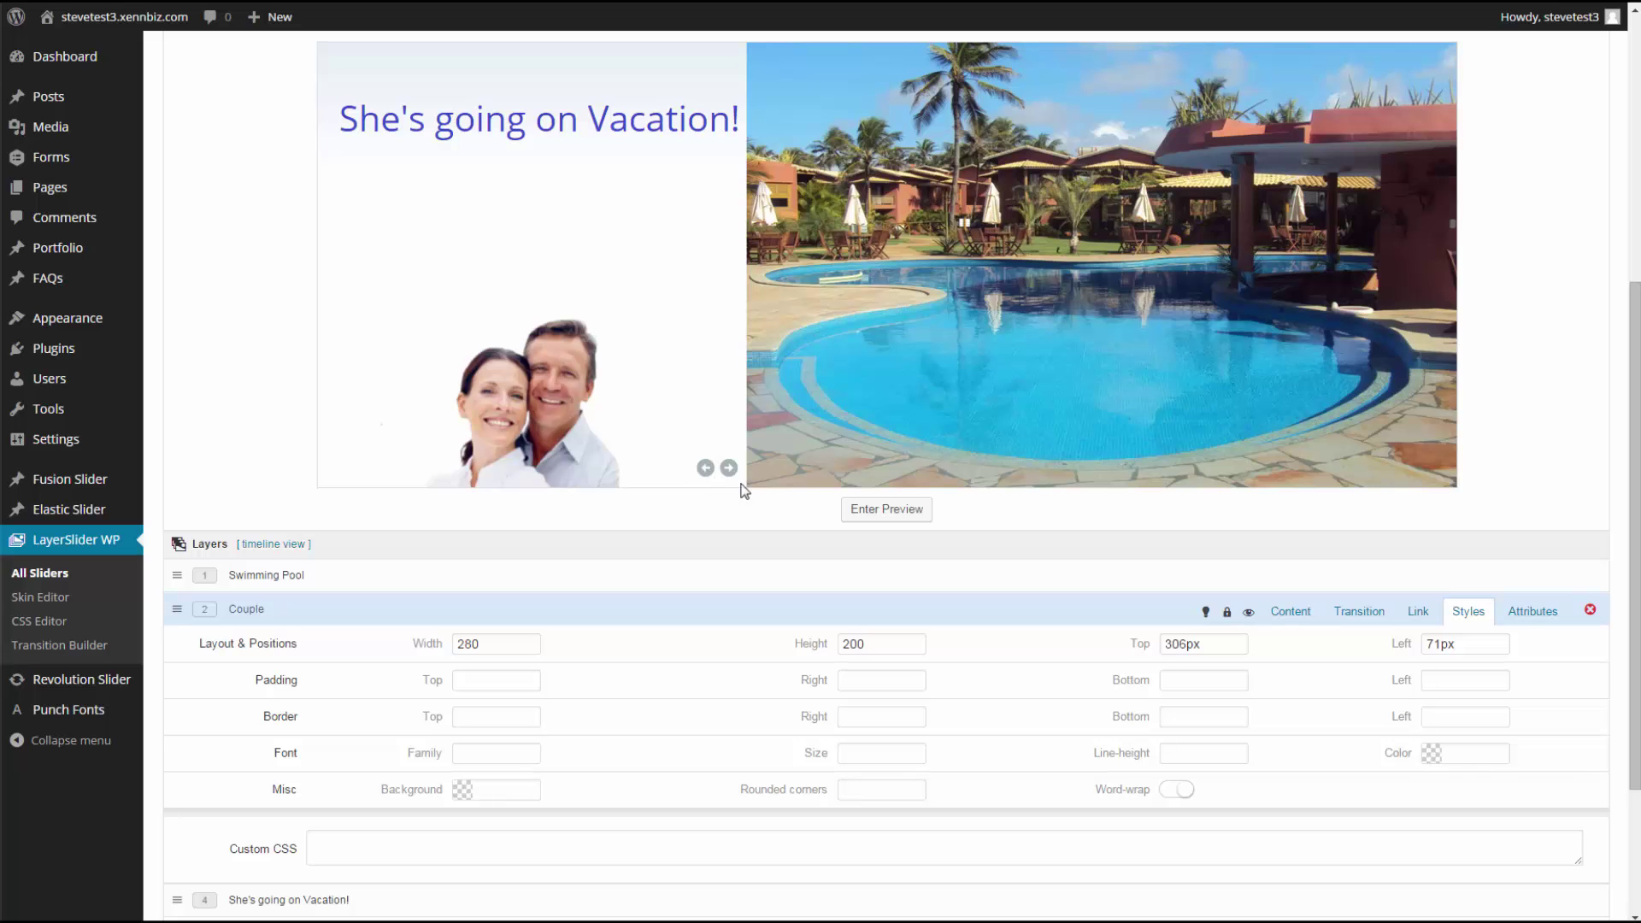
# Step: Preview the slide's animation and set the slide duration to 6000 ms
pyautogui.click(887, 510)
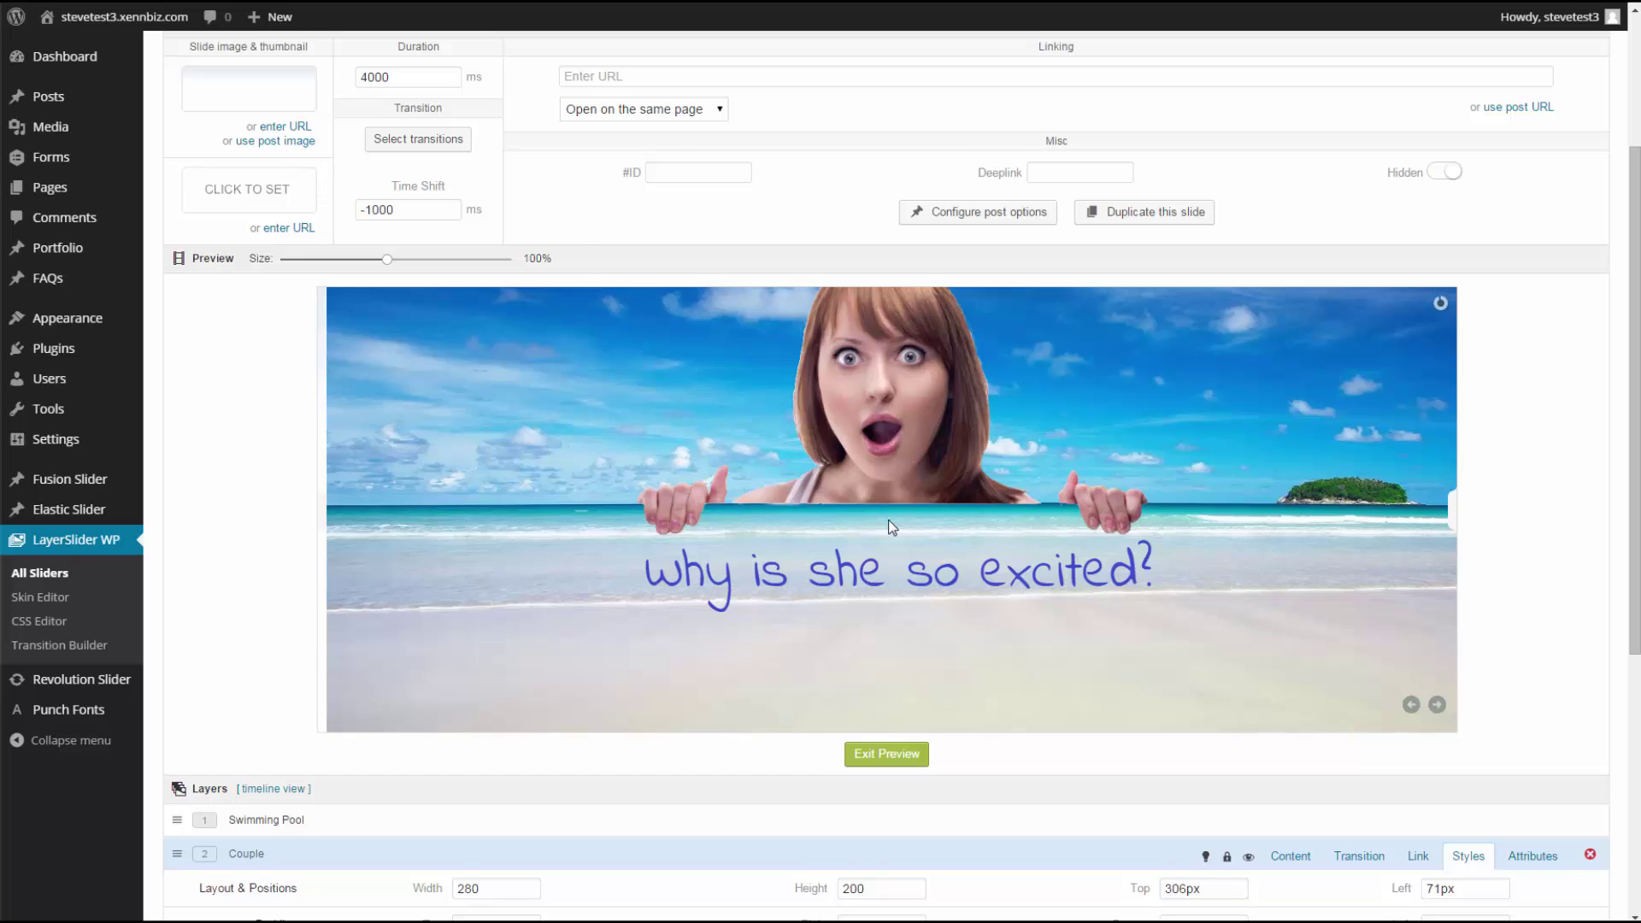
pyautogui.scroll(1, 889, 527)
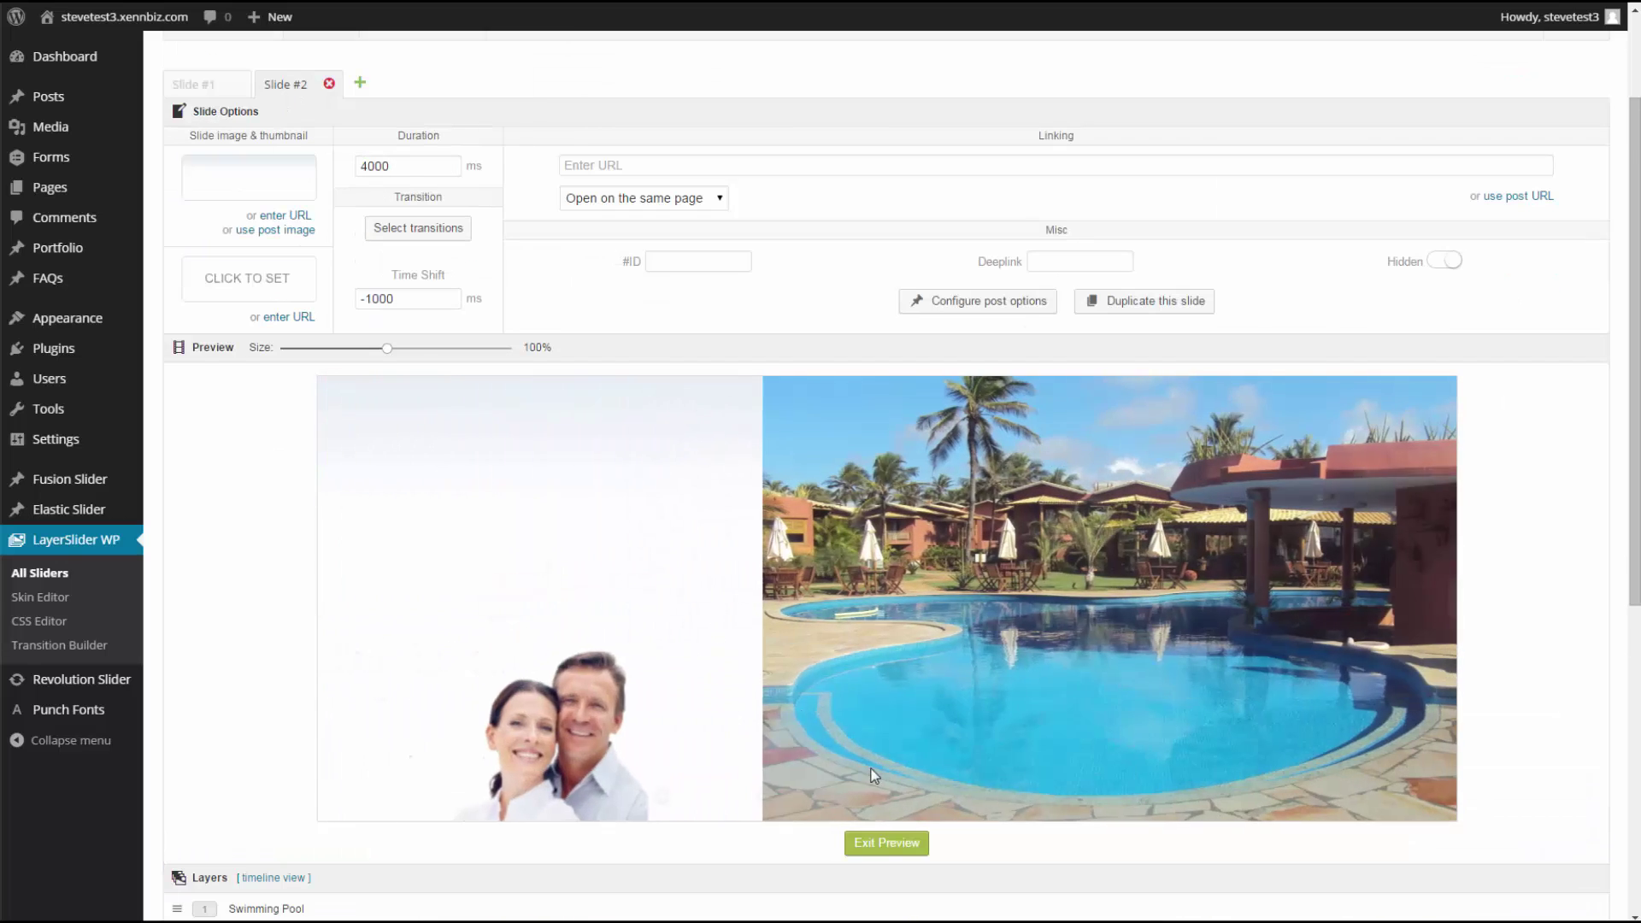
pyautogui.click(362, 166)
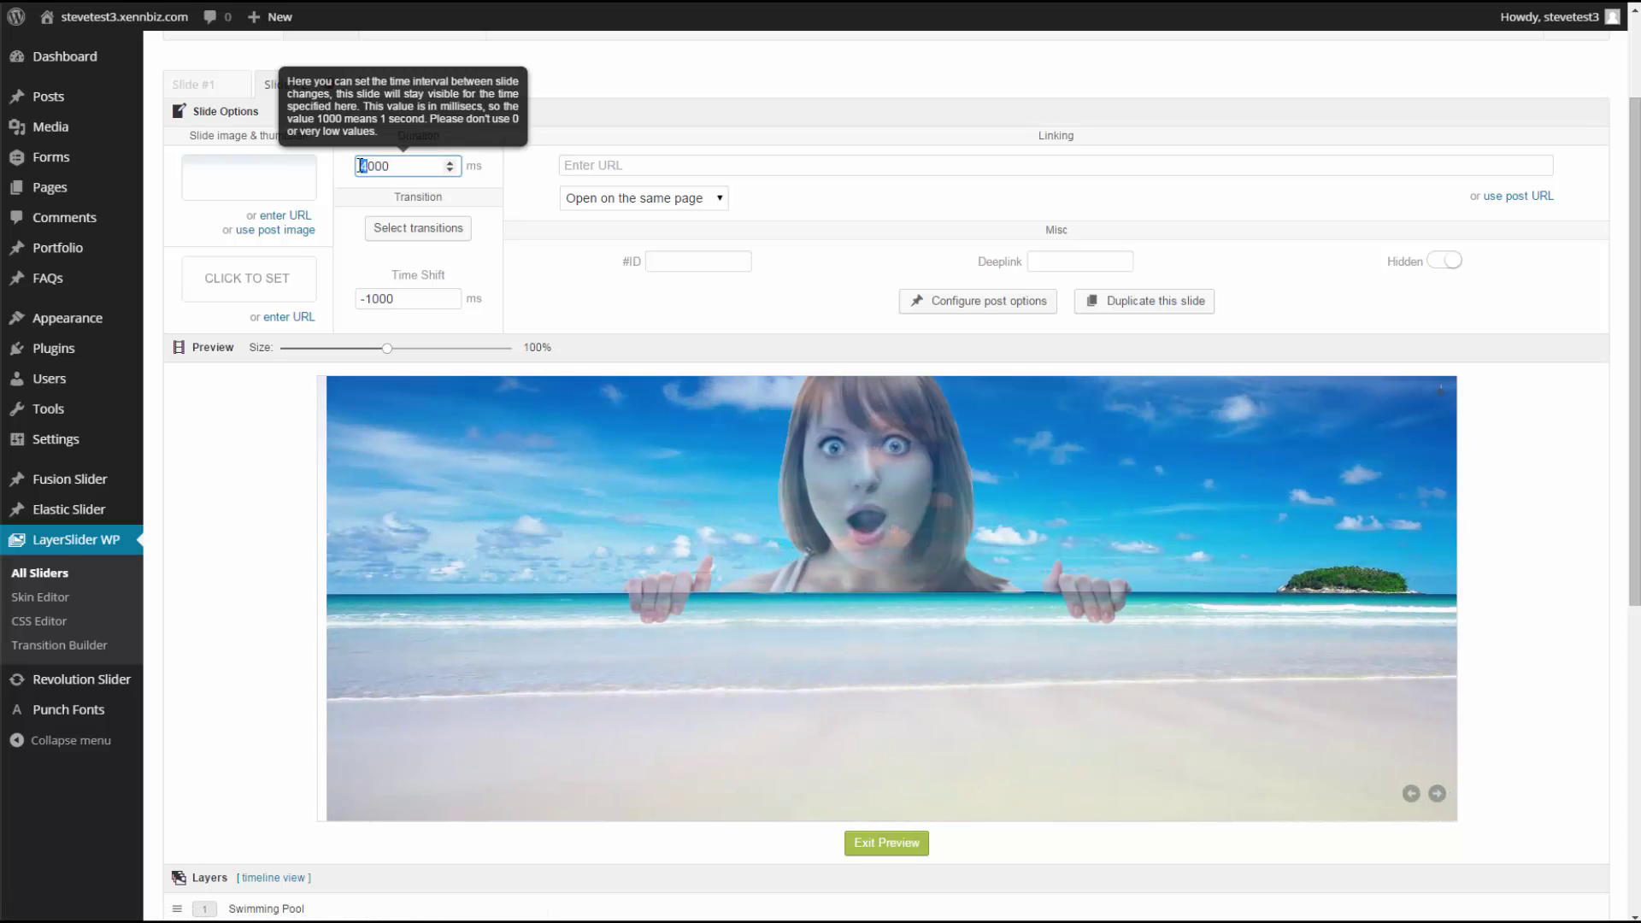
pyautogui.write('6')
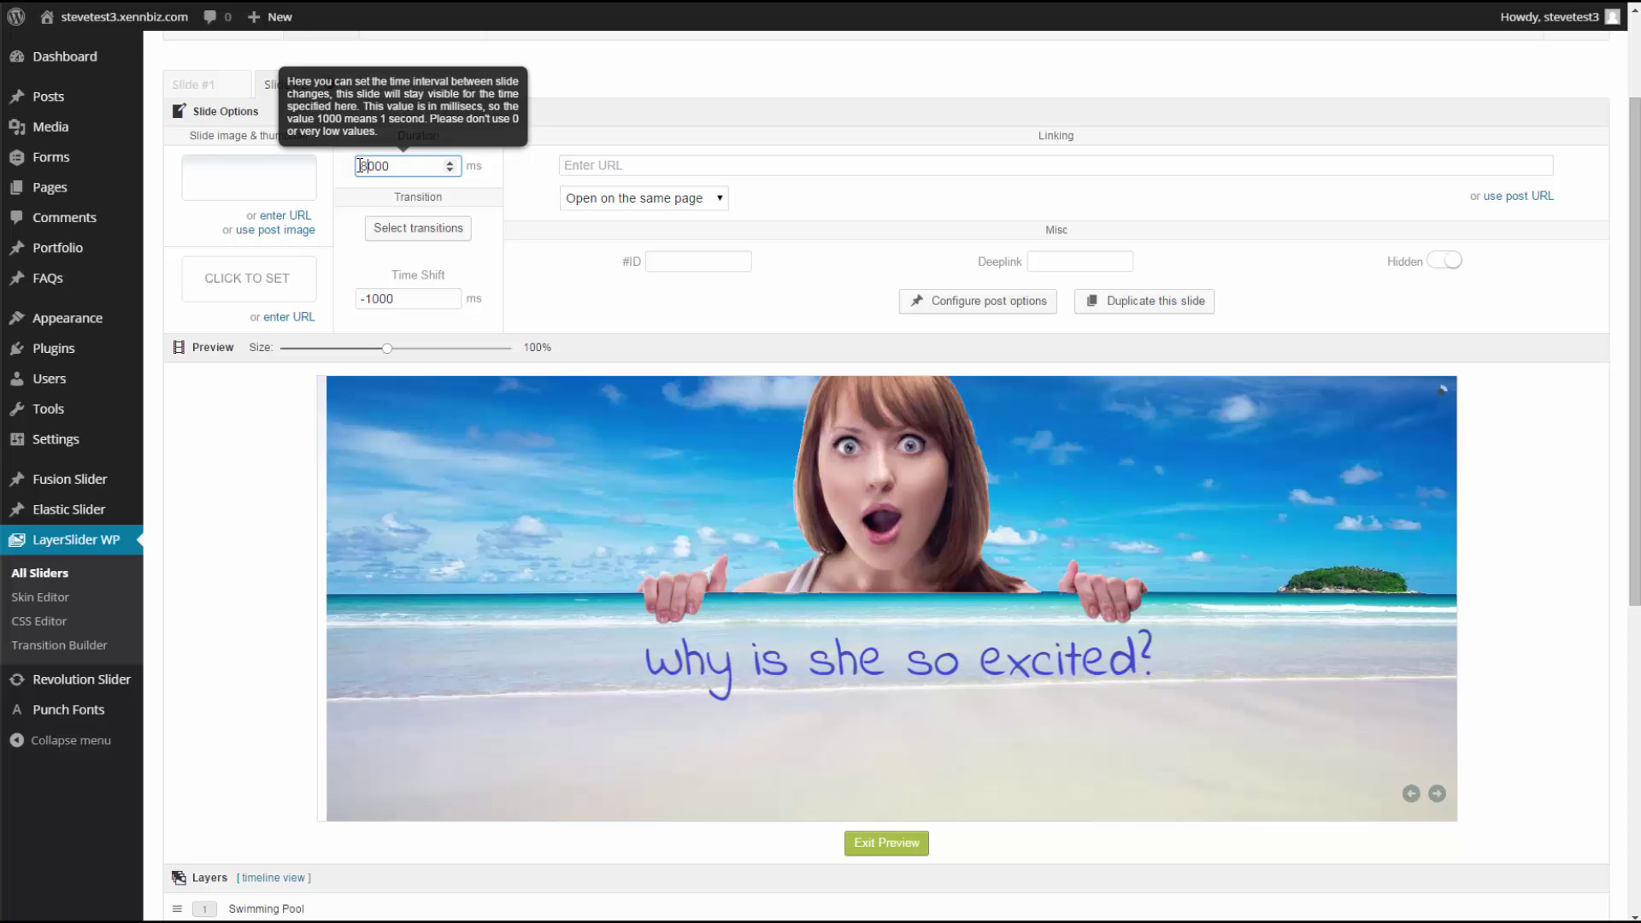
pyautogui.scroll(-2, 889, 675)
pyautogui.click(892, 673)
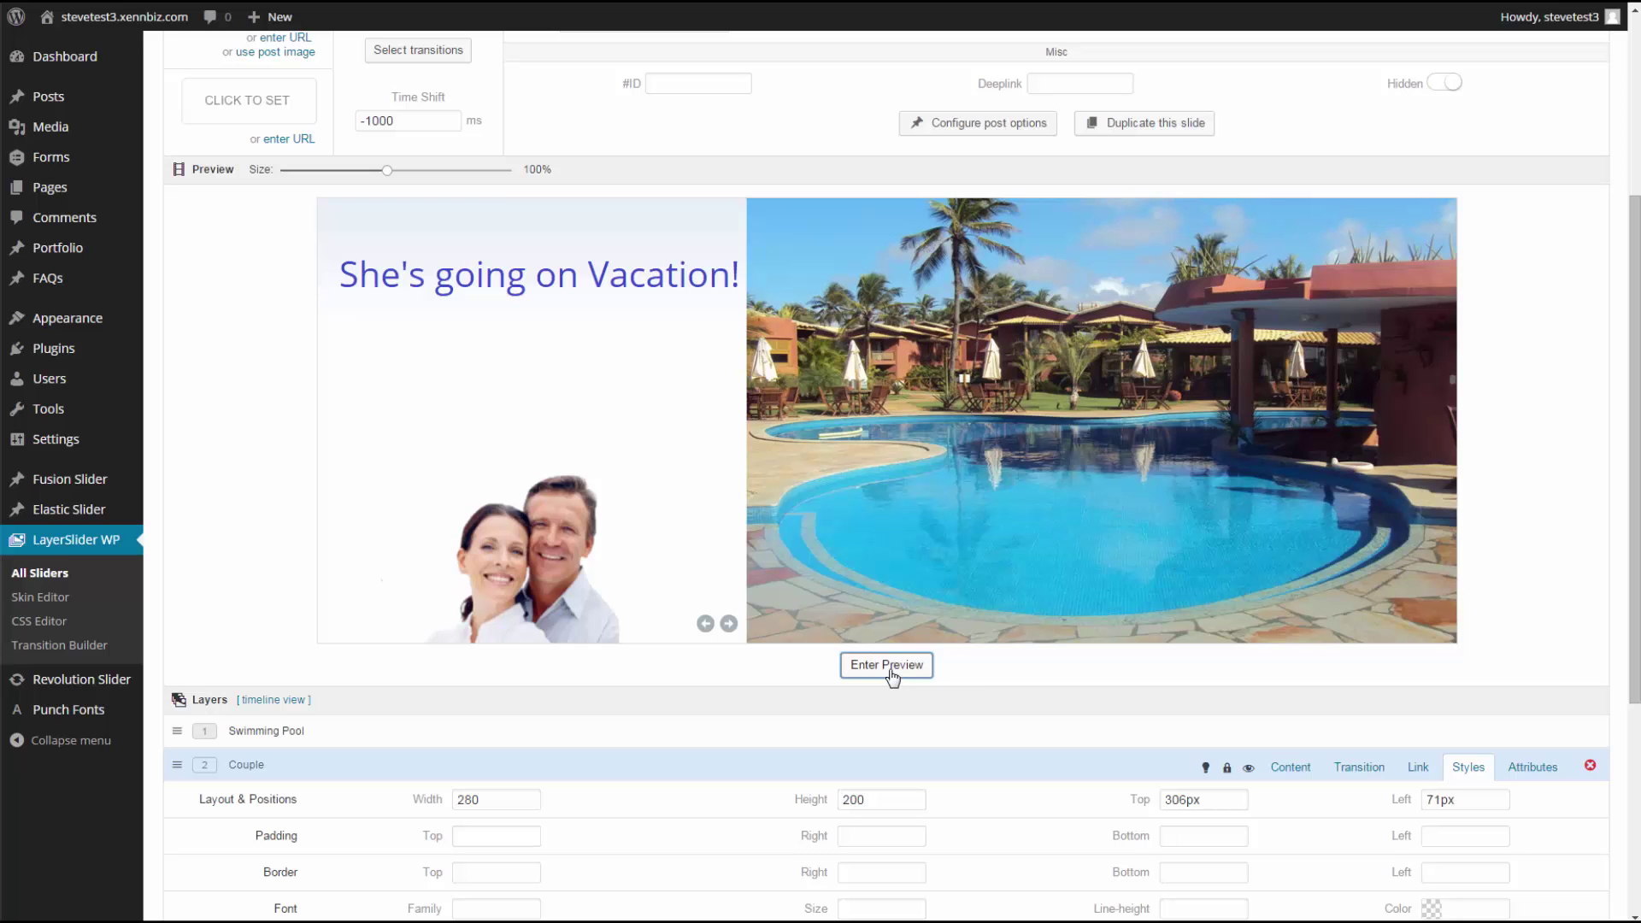
# Step: Set the Couple layer's transition-in duration to 1000 ms and its delay to 2500 ms
pyautogui.click(1359, 767)
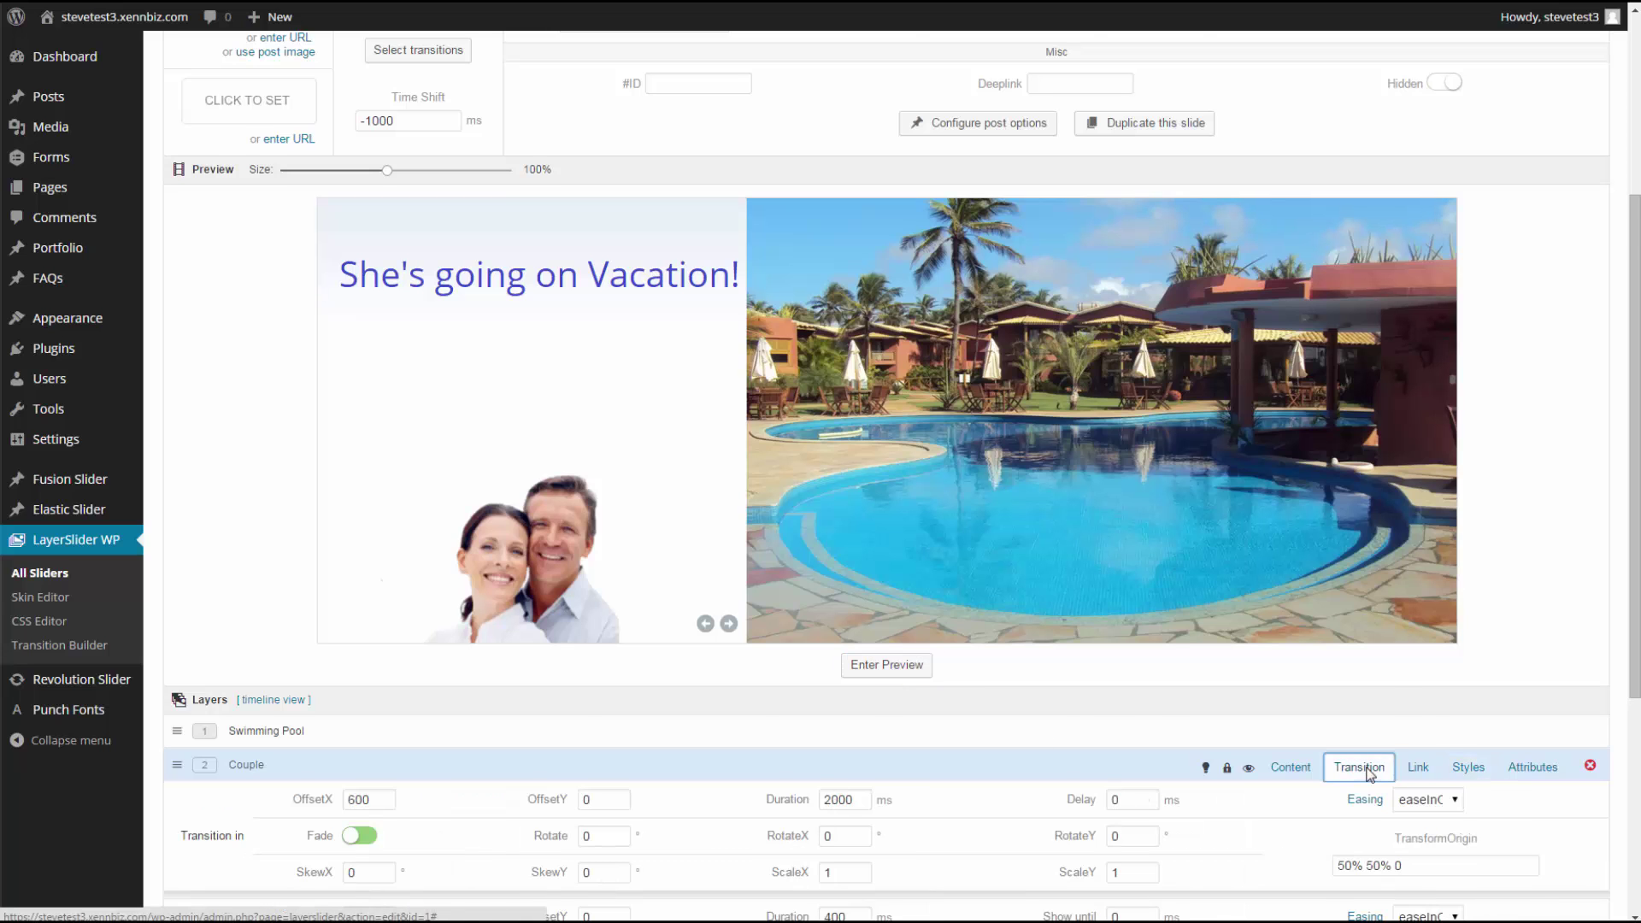
pyautogui.scroll(-1, 1370, 776)
pyautogui.scroll(-1, 1029, 655)
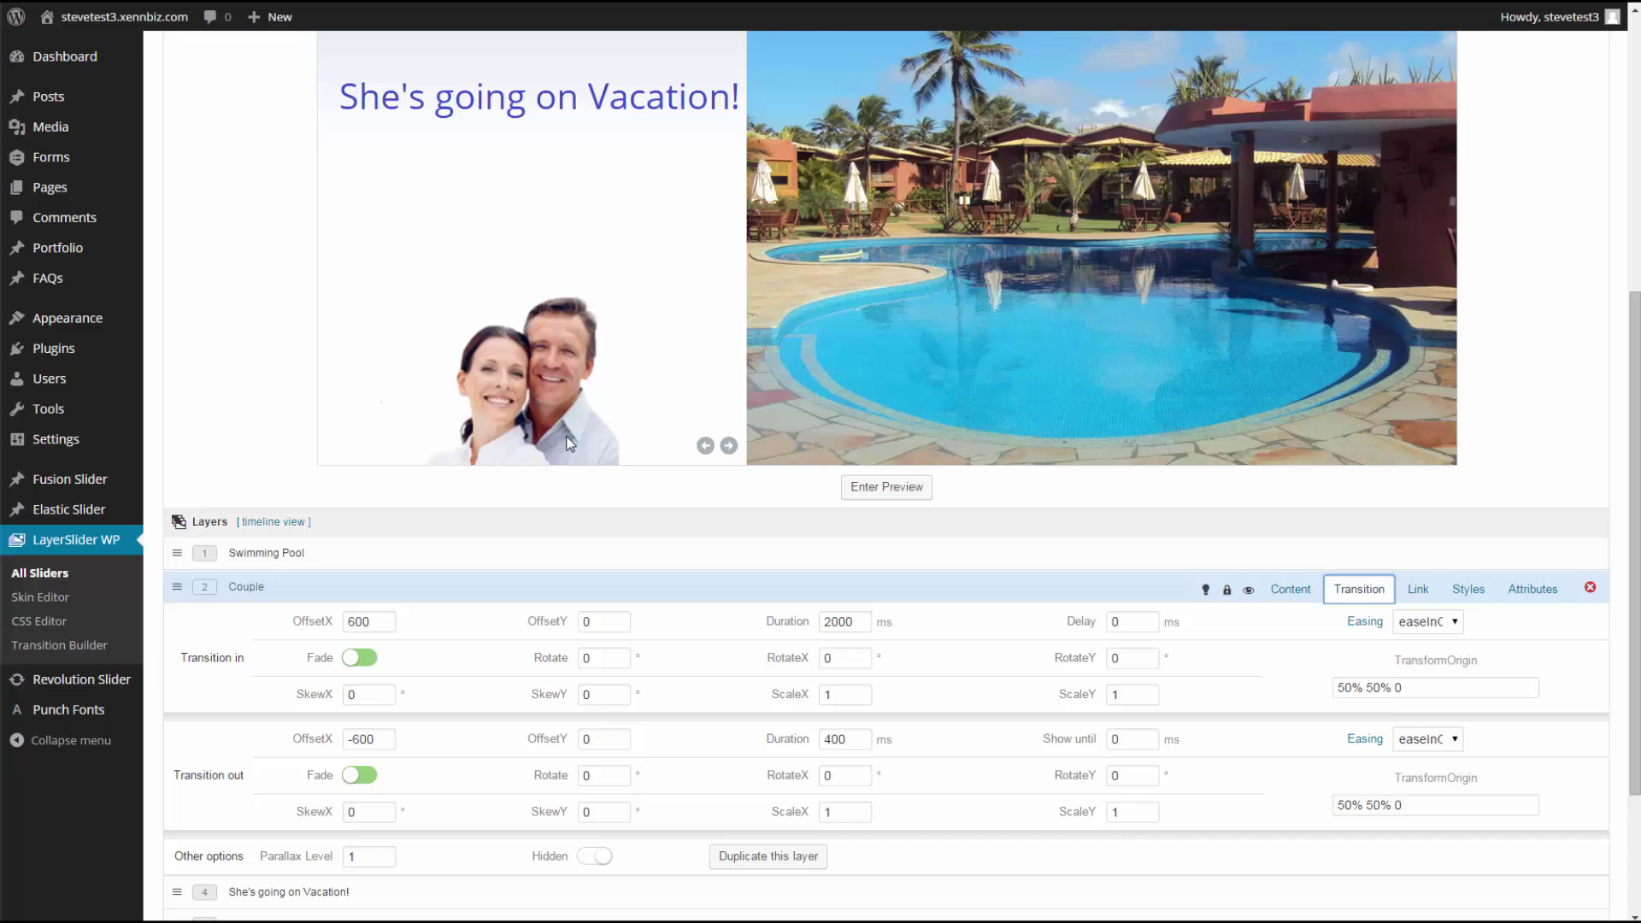
pyautogui.click(834, 622)
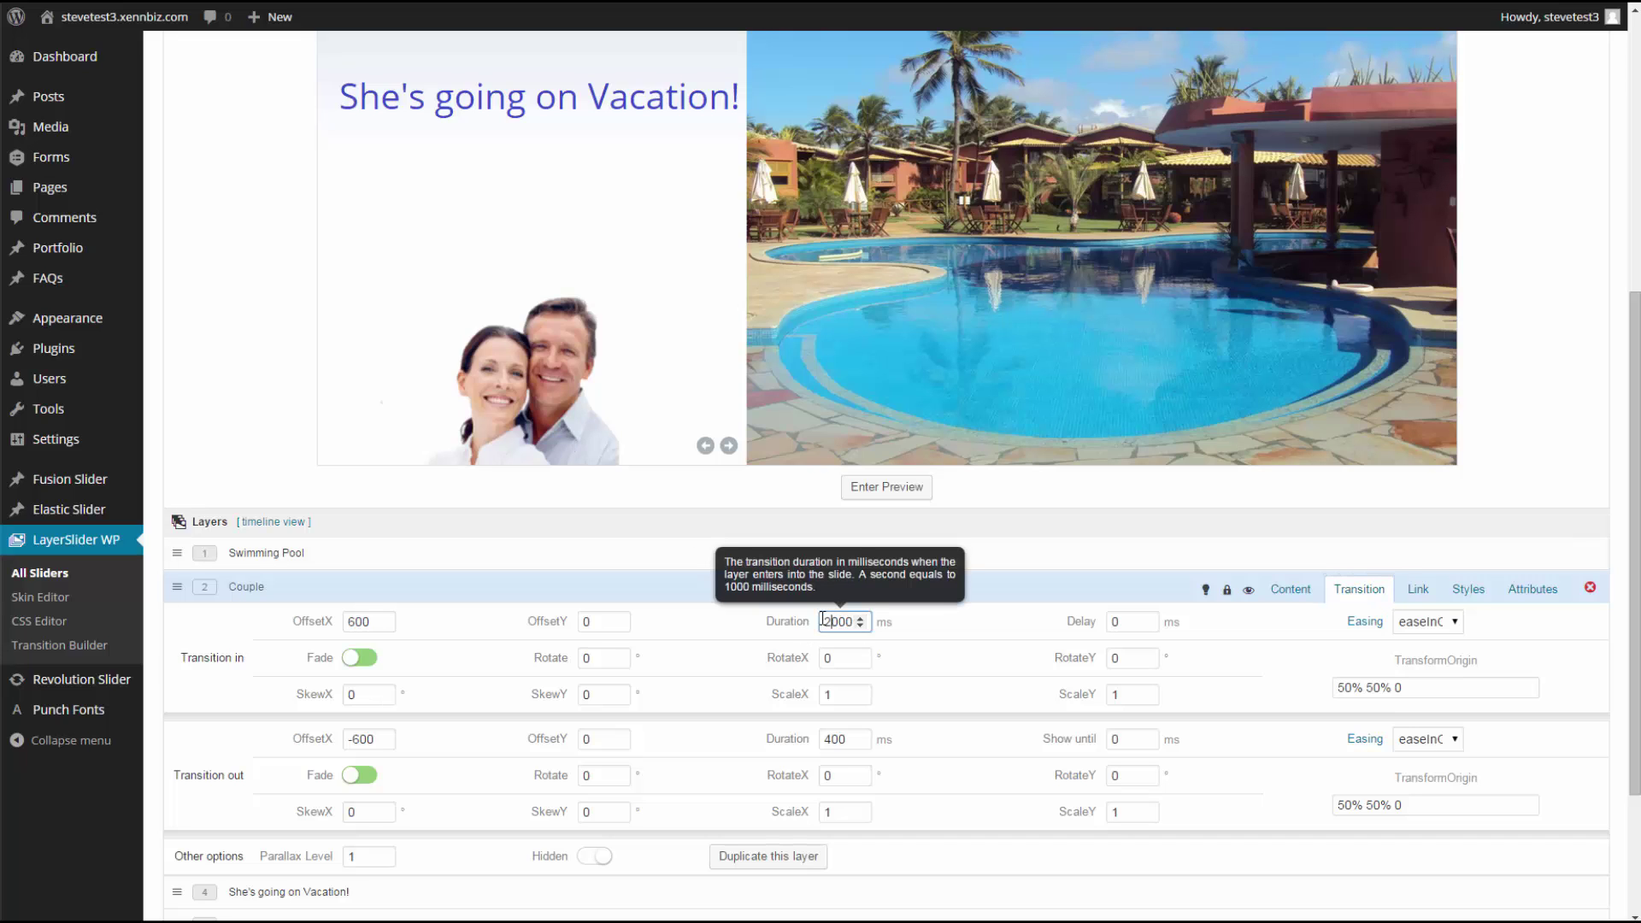
pyautogui.click(822, 623)
pyautogui.press('Delete')
pyautogui.write('1')
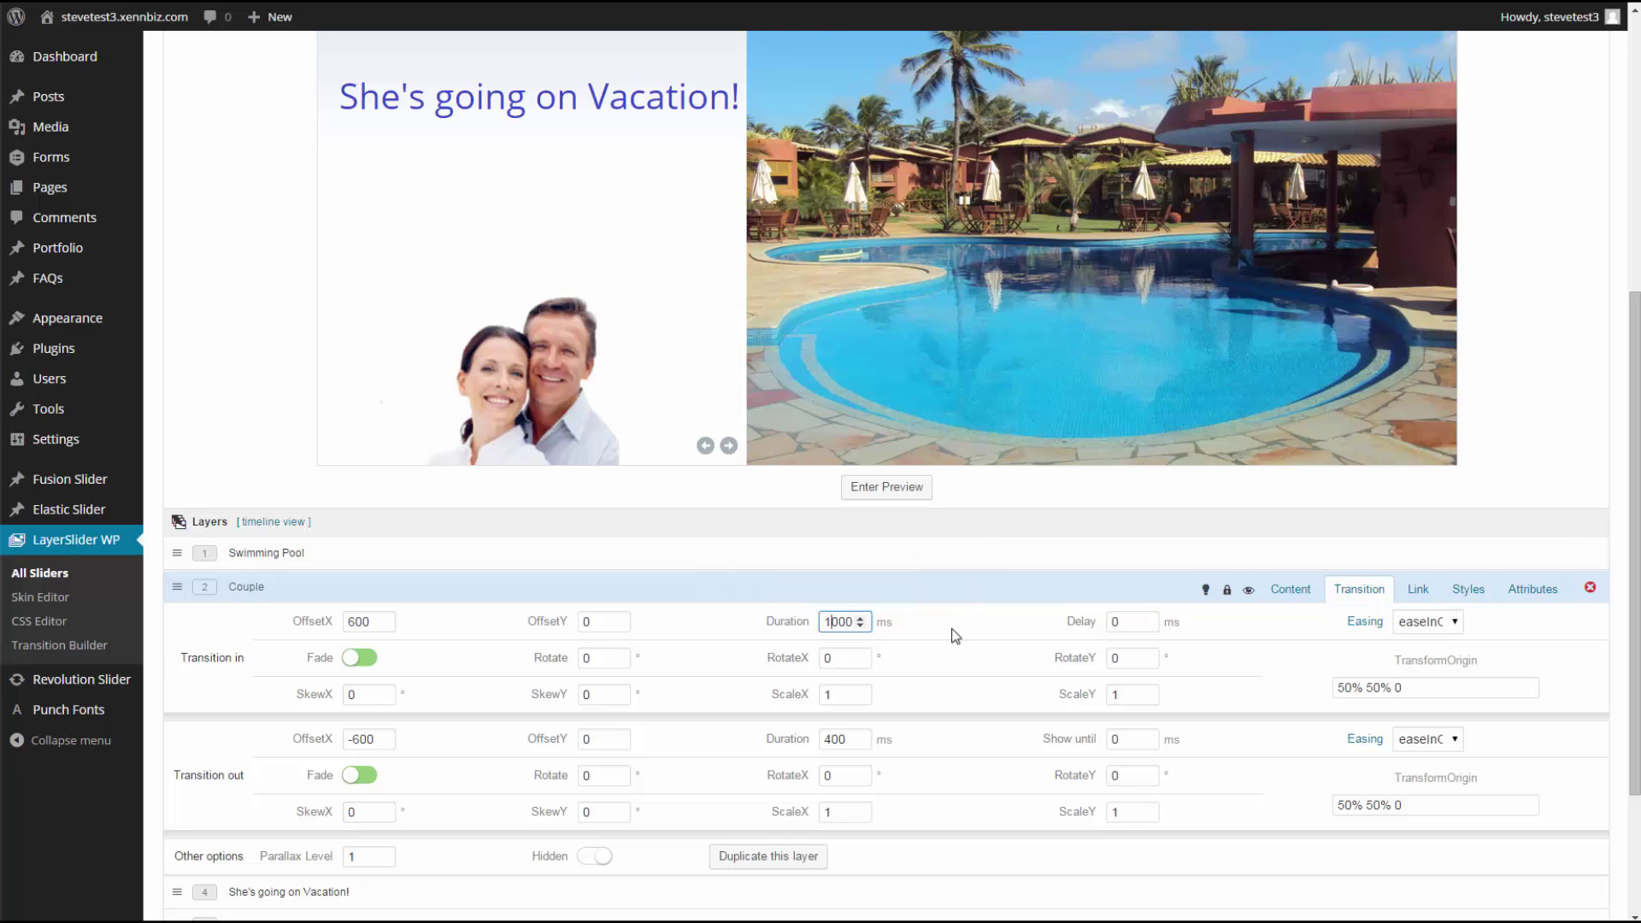
pyautogui.doubleClick(1109, 623)
pyautogui.write('2500')
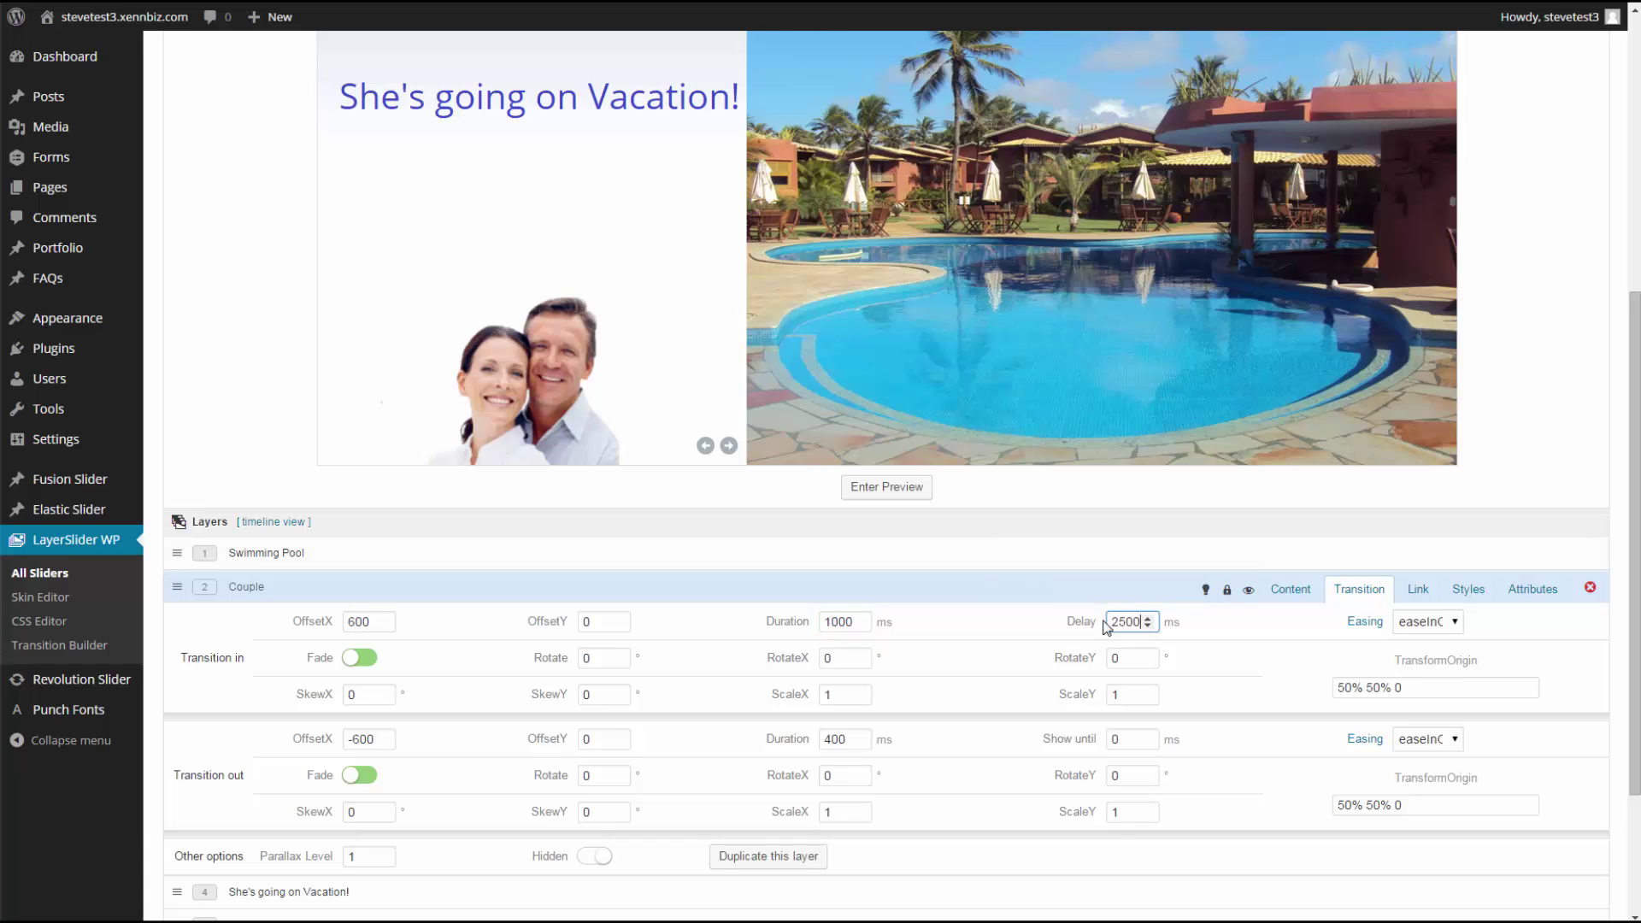
# Step: Check the transition timing of the "She's going on Vacation!" and Swimming Pool layers
pyautogui.scroll(-2, 1108, 628)
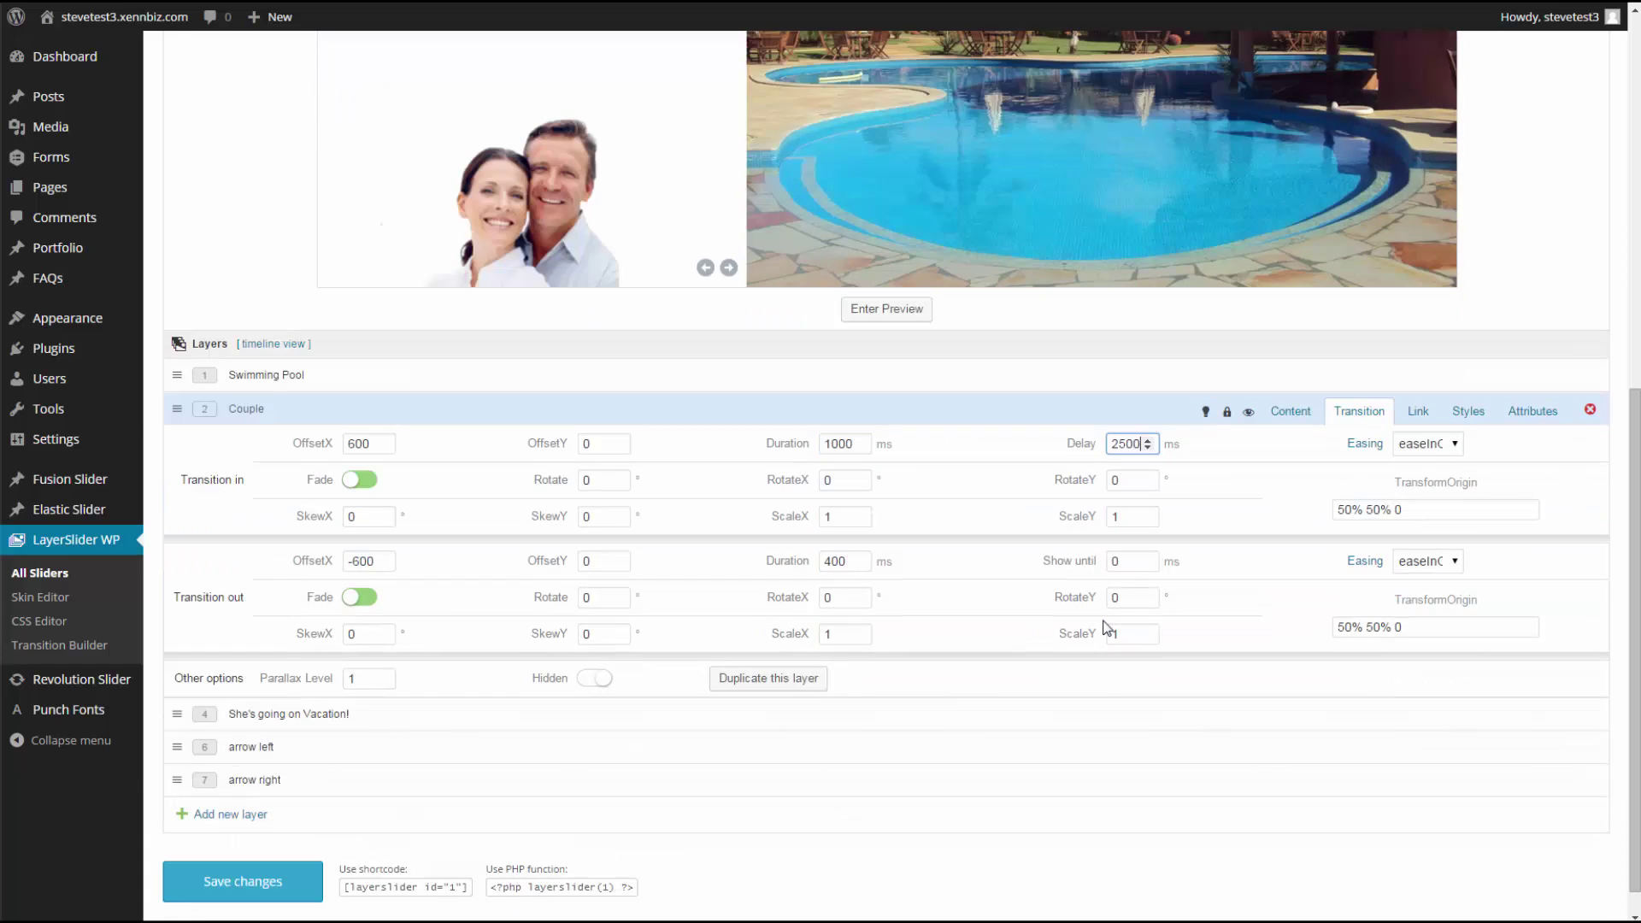
pyautogui.click(376, 710)
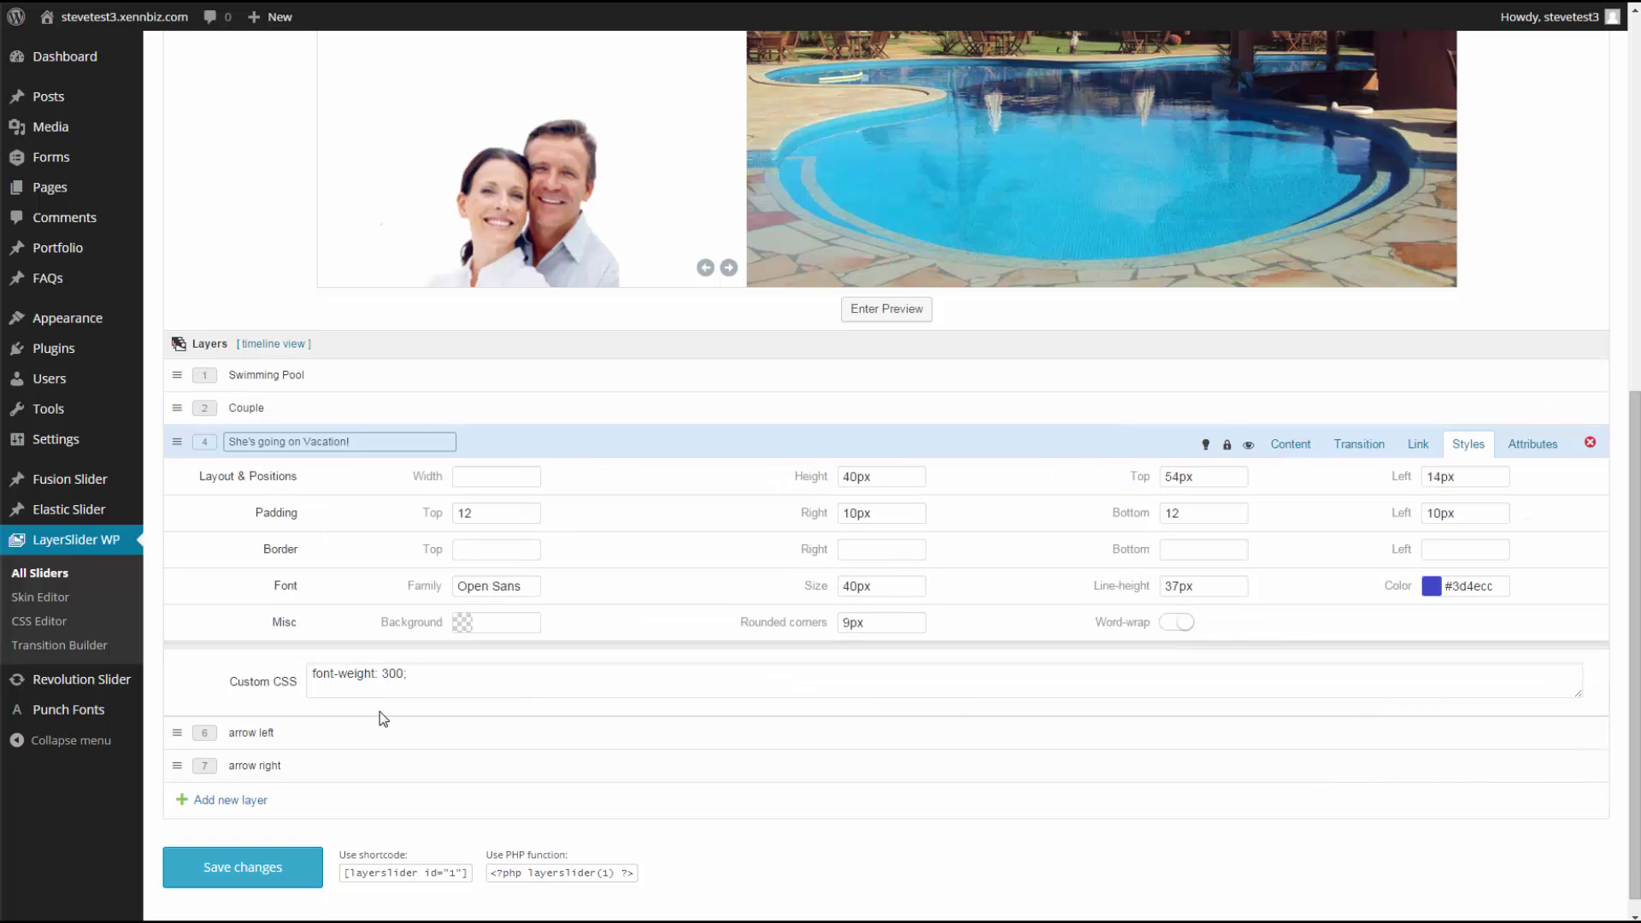
pyautogui.click(1371, 444)
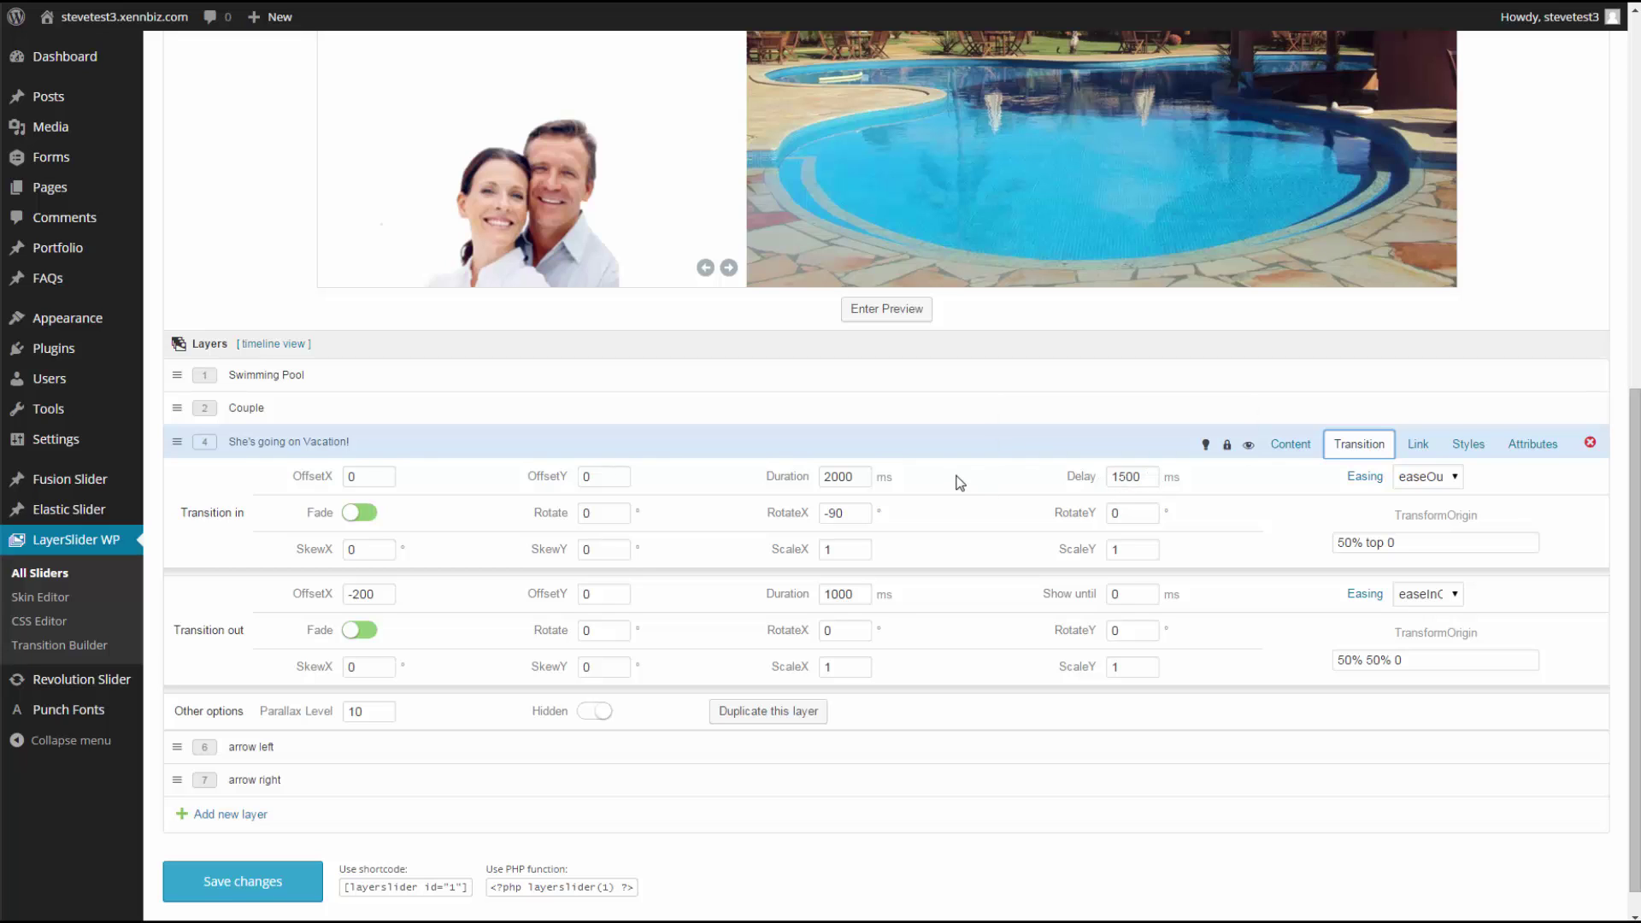
pyautogui.moveTo(822, 485)
pyautogui.click(641, 378)
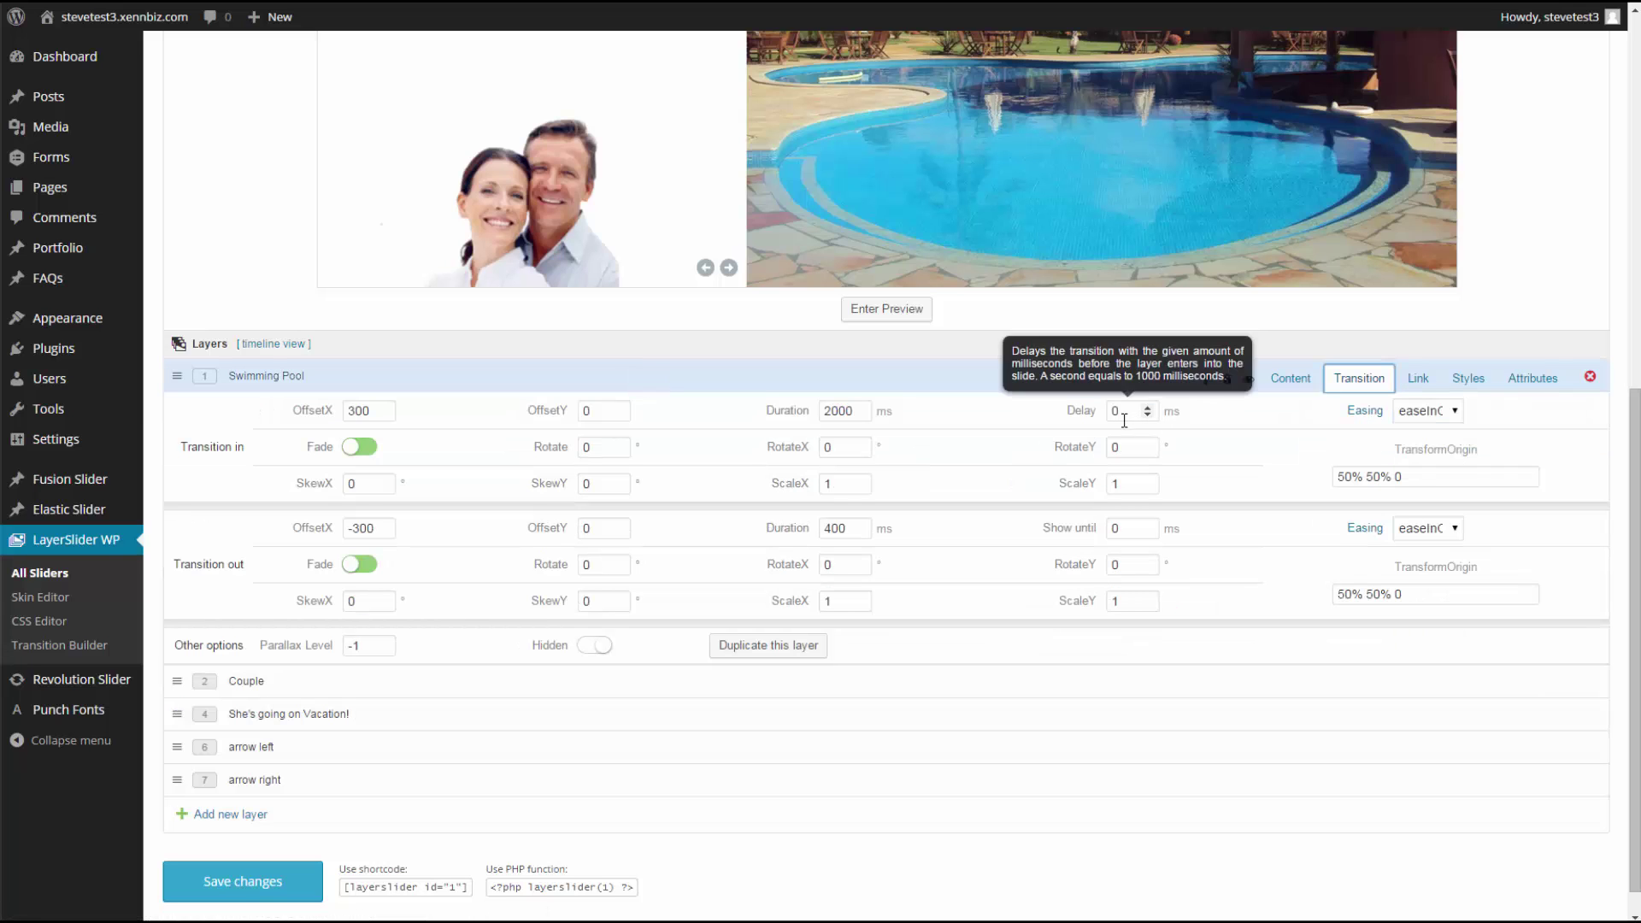
# Step: Play the slider preview to review the layer timing of Slide #2
pyautogui.scroll(2, 1216, 425)
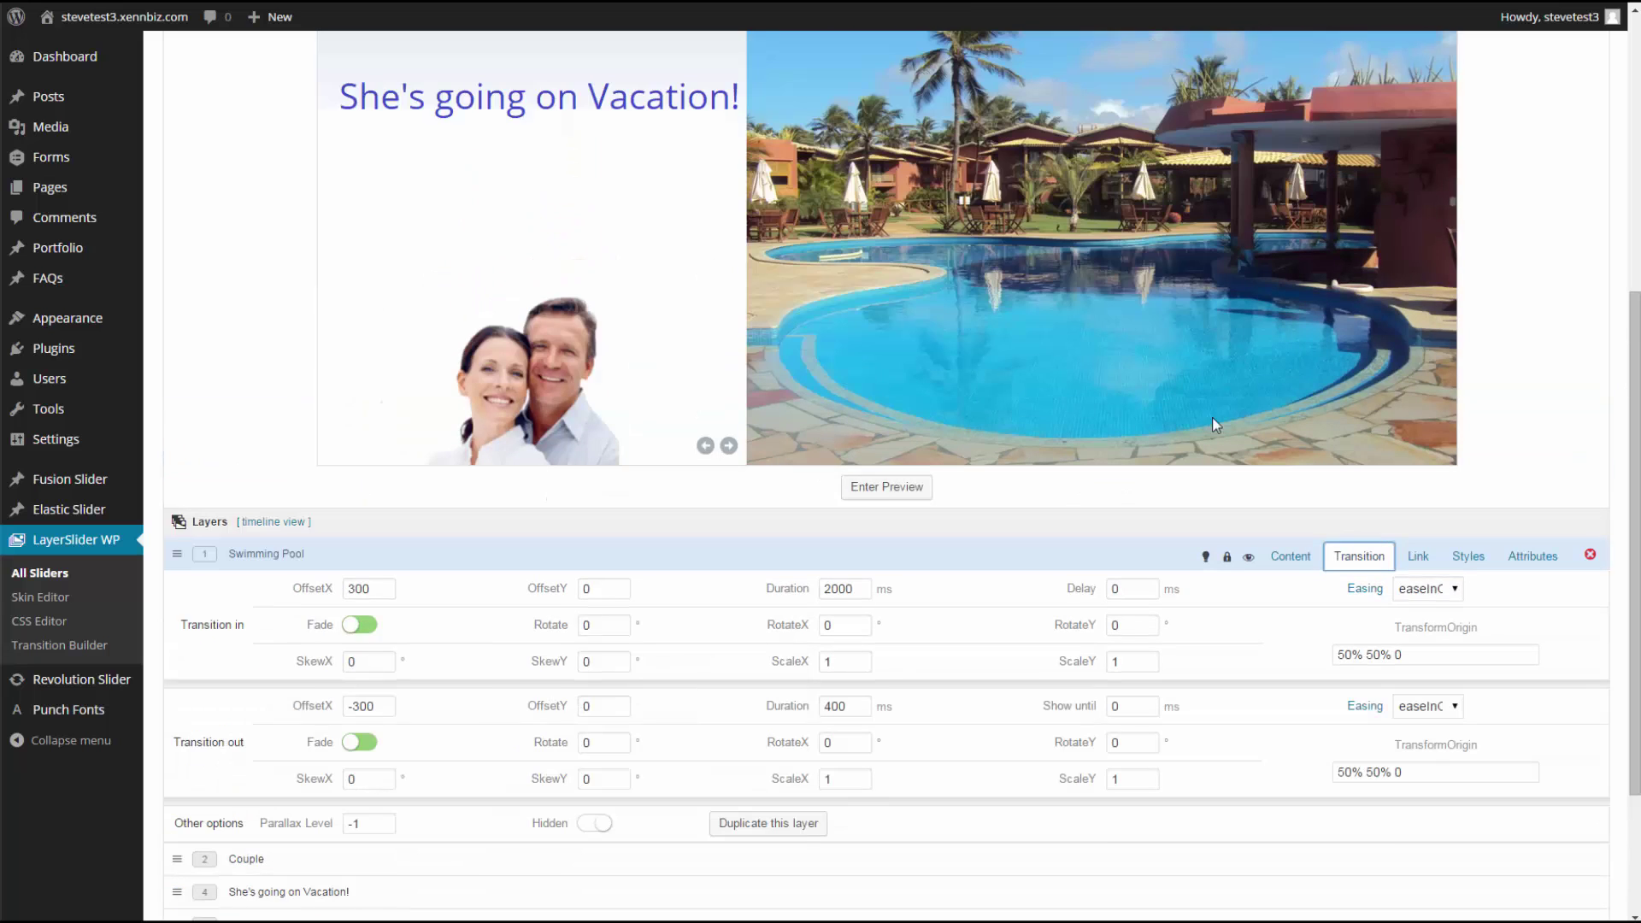
pyautogui.click(880, 489)
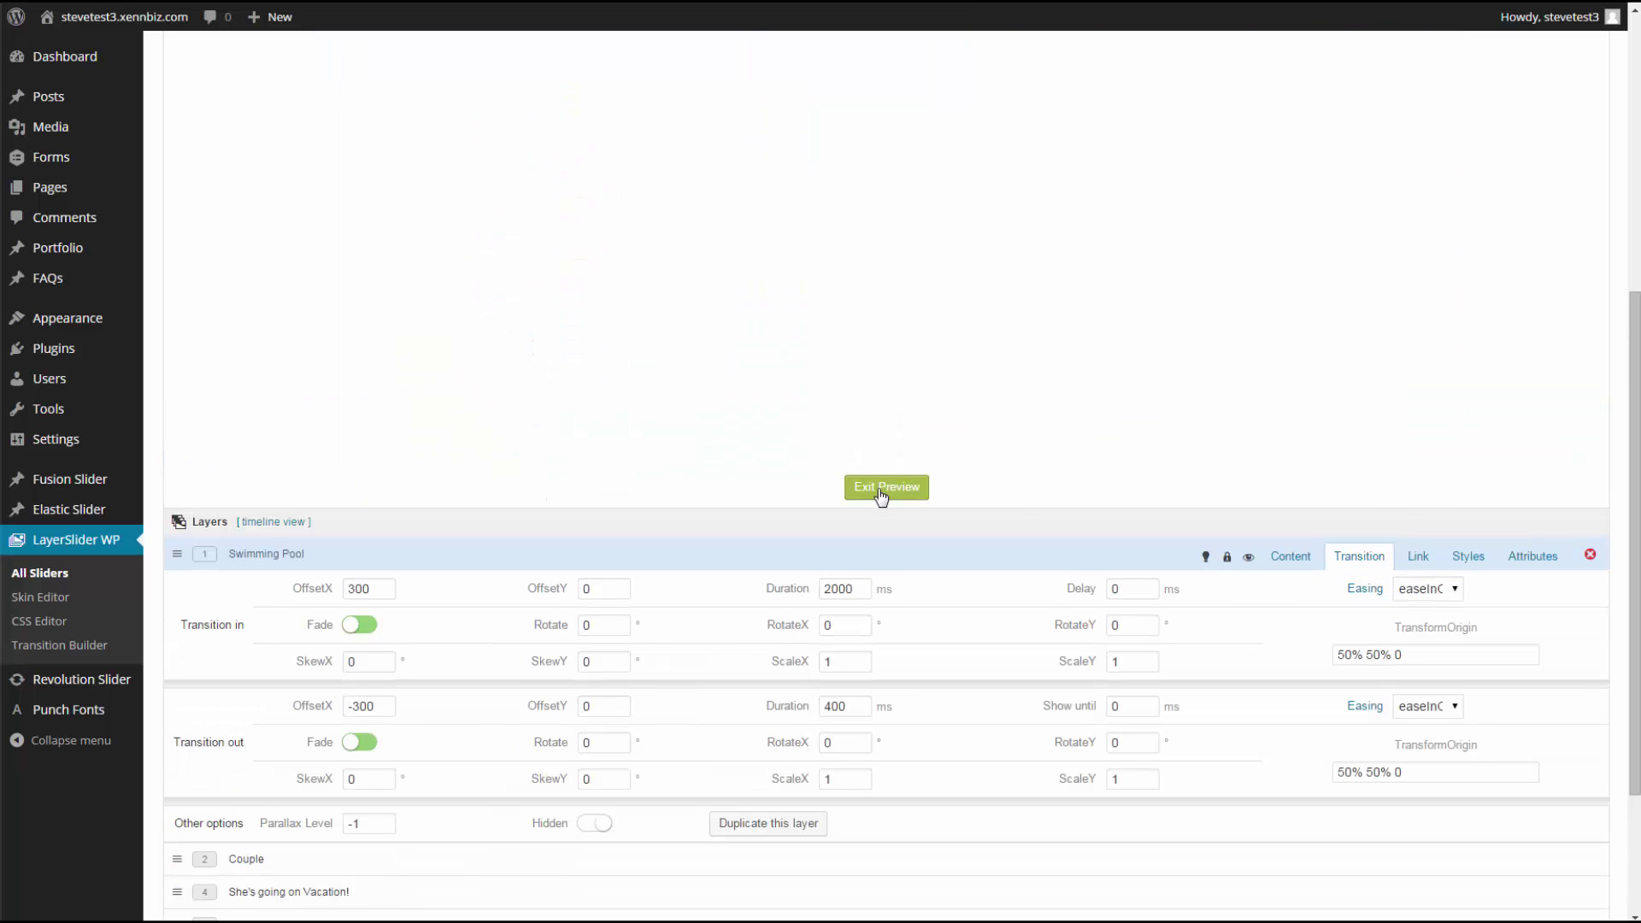
pyautogui.scroll(1, 881, 497)
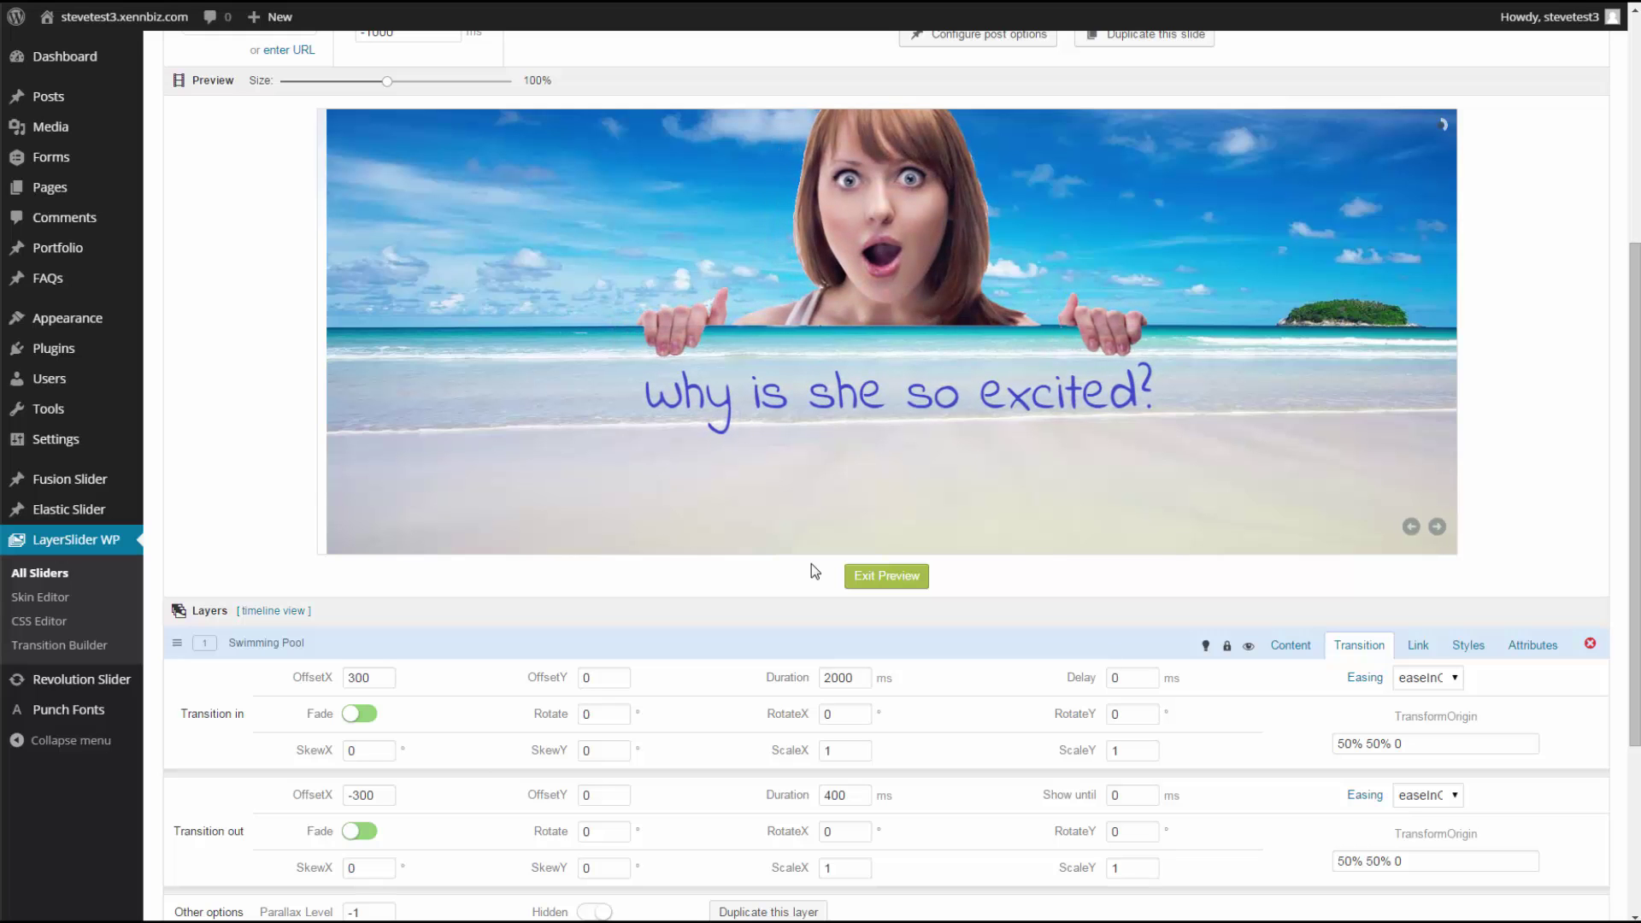
pyautogui.scroll(1, 886, 651)
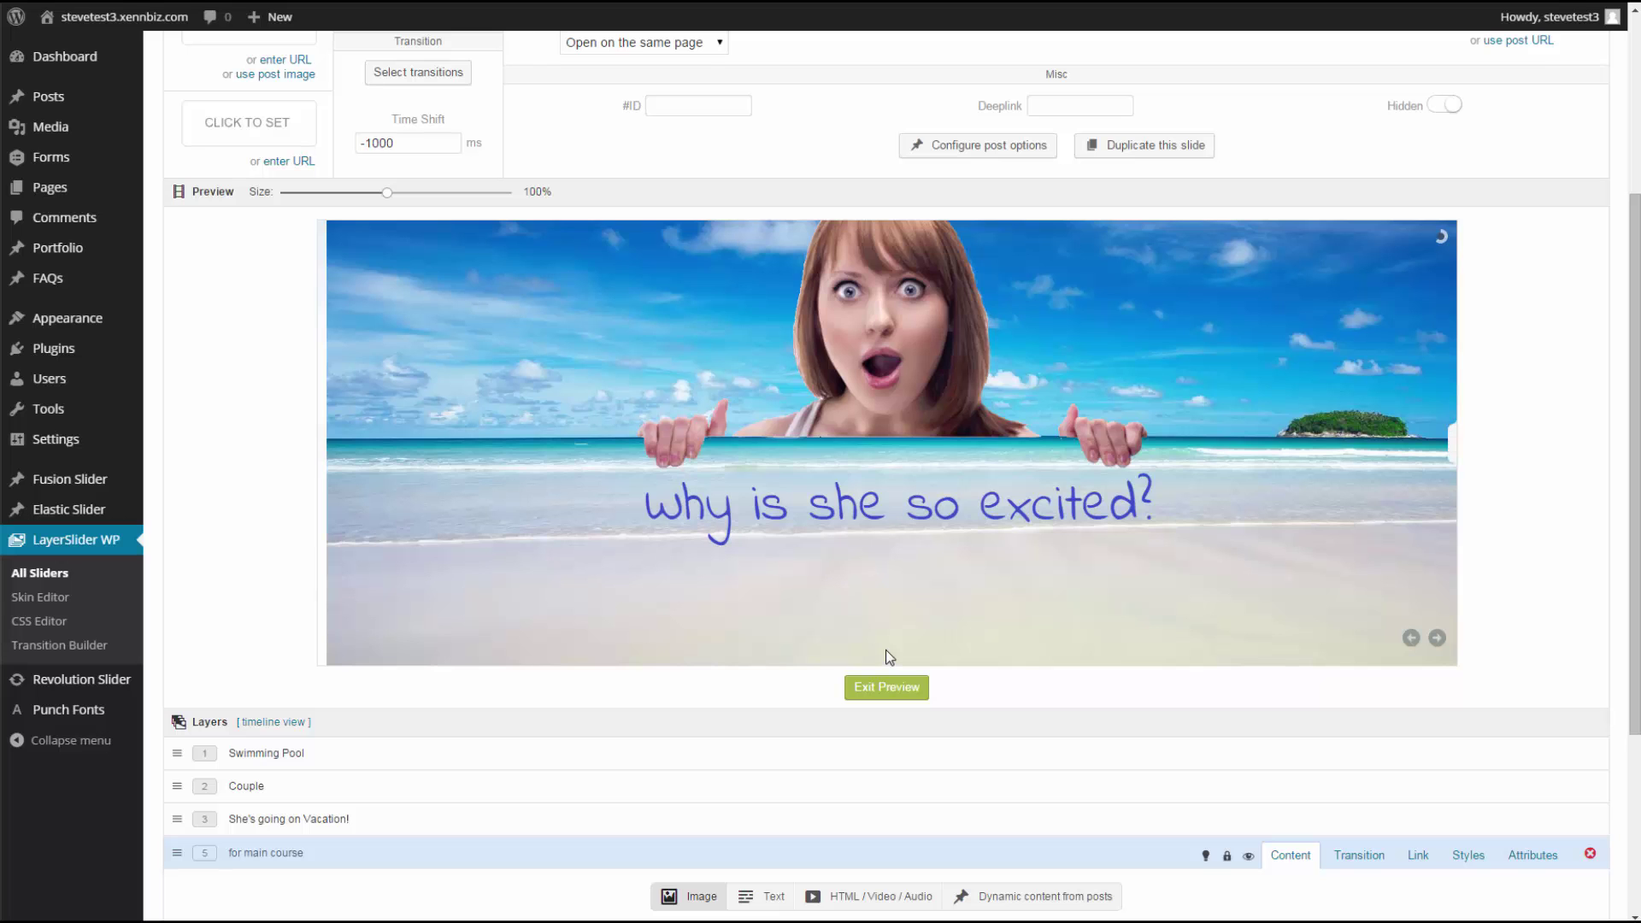
# Step: Save the changes to the slider
pyautogui.scroll(-3, 885, 650)
pyautogui.click(234, 889)
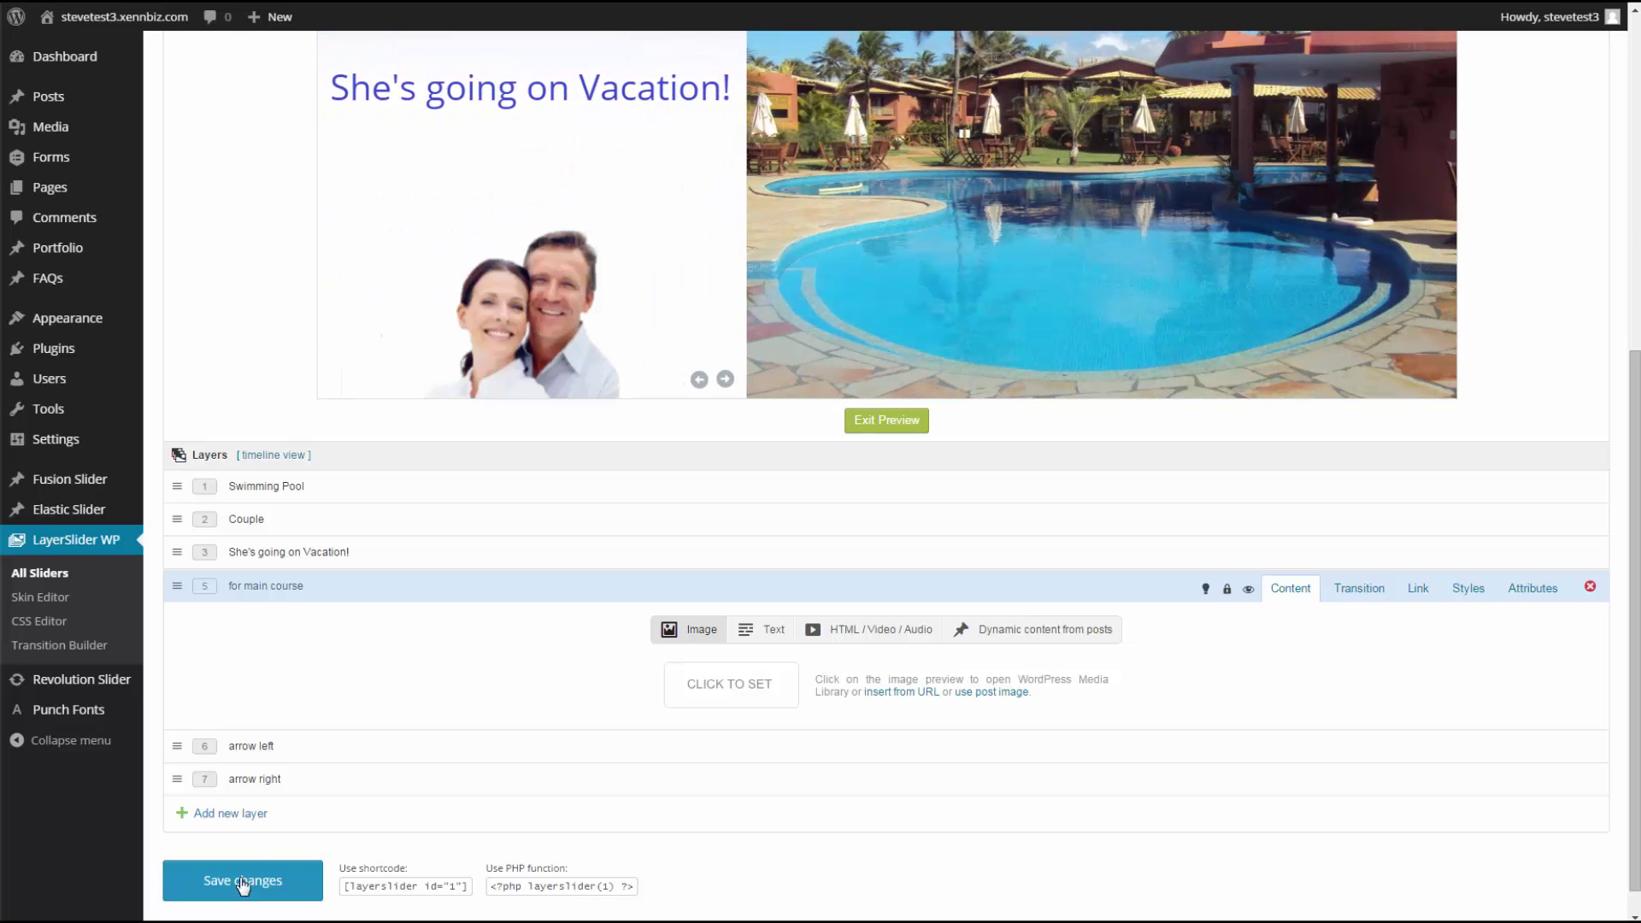
pyautogui.scroll(3, 255, 542)
# Step: Open the live website's home page and review the finished slider and the content below it
pyautogui.moveTo(124, 22)
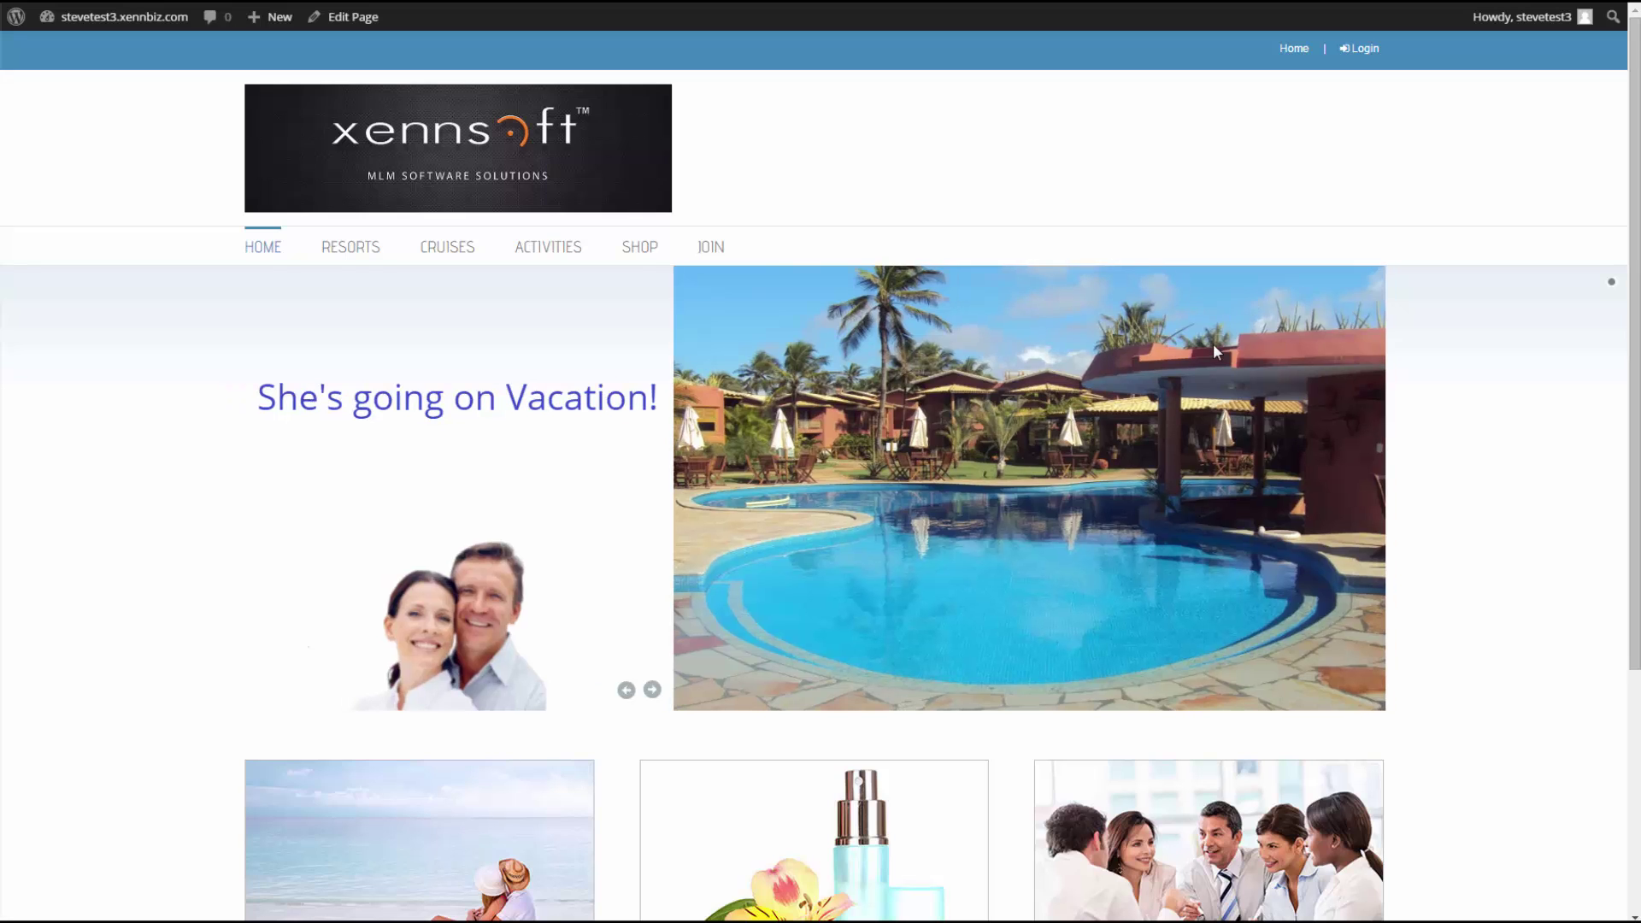
pyautogui.scroll(-3, 1213, 344)
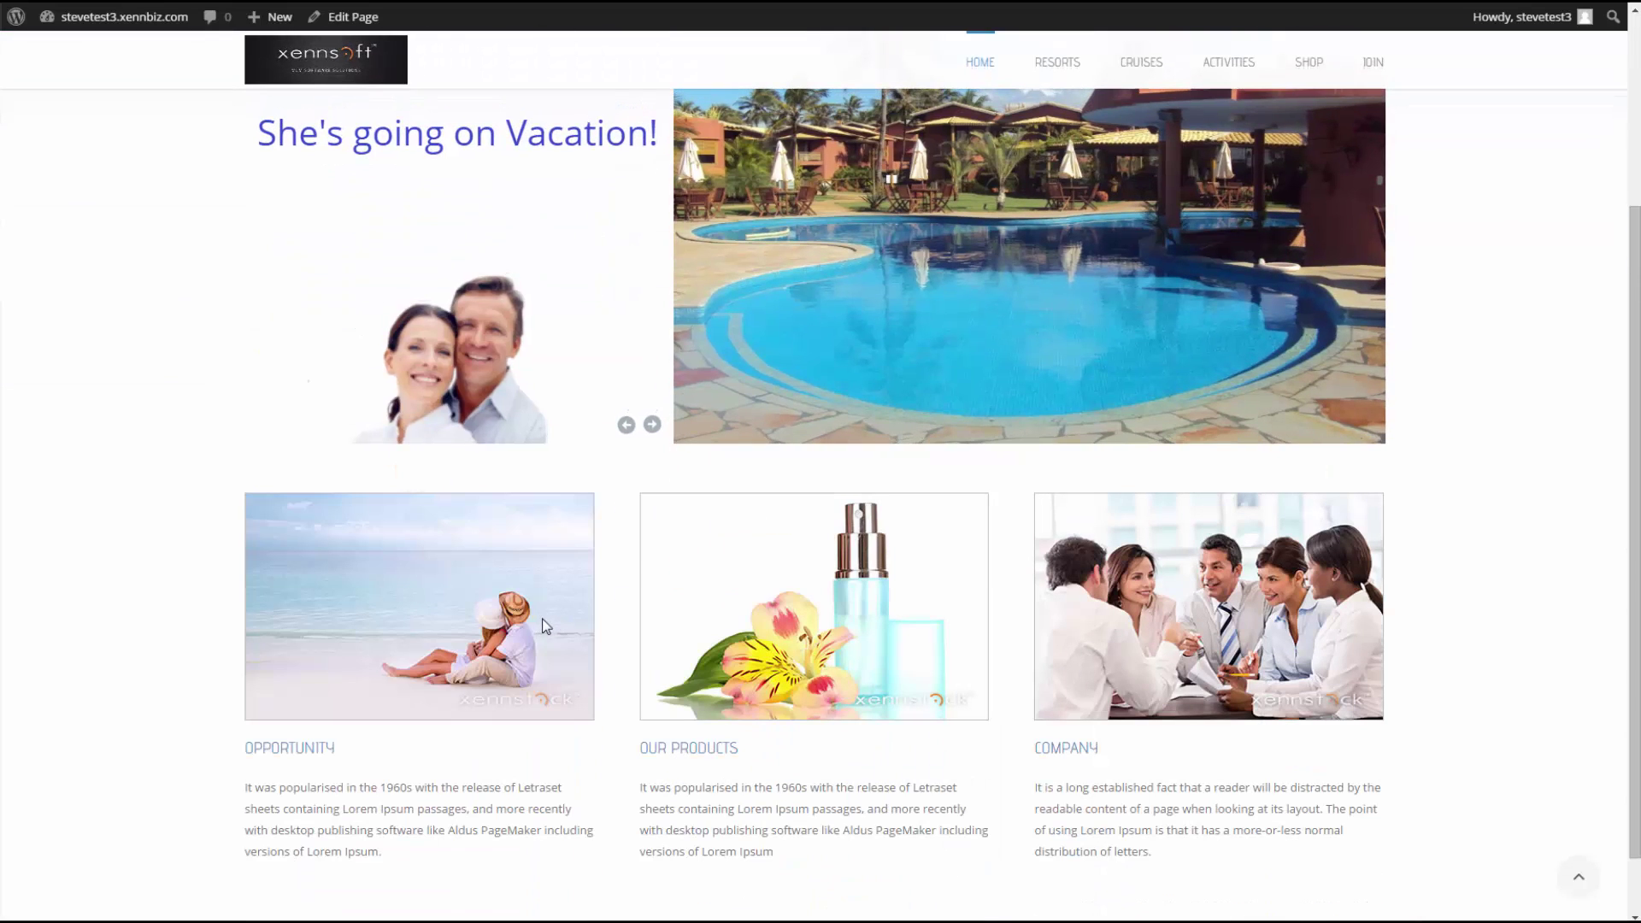